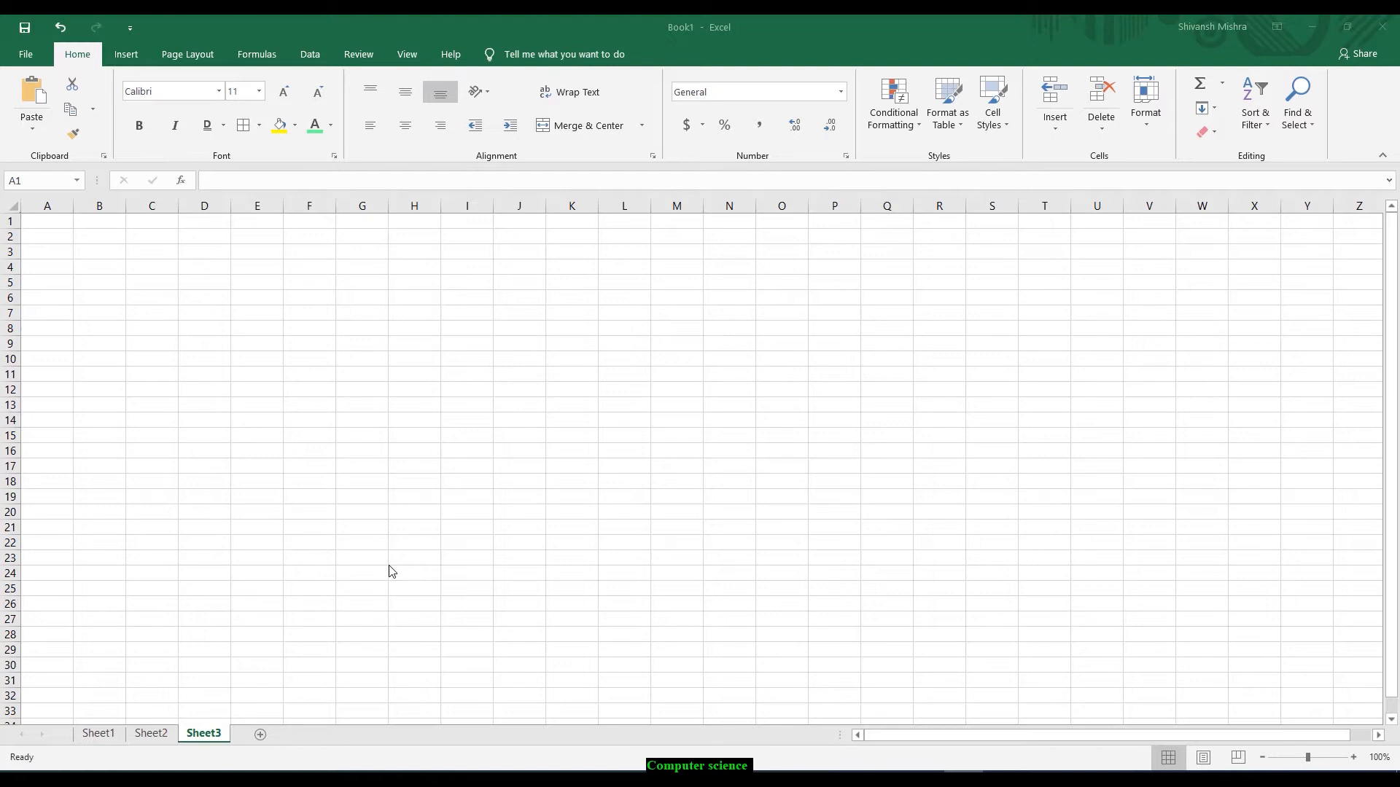
# Turn on single underlining for cell A1 and enter "Hello" in it.
pyautogui.middleClick(389, 565)
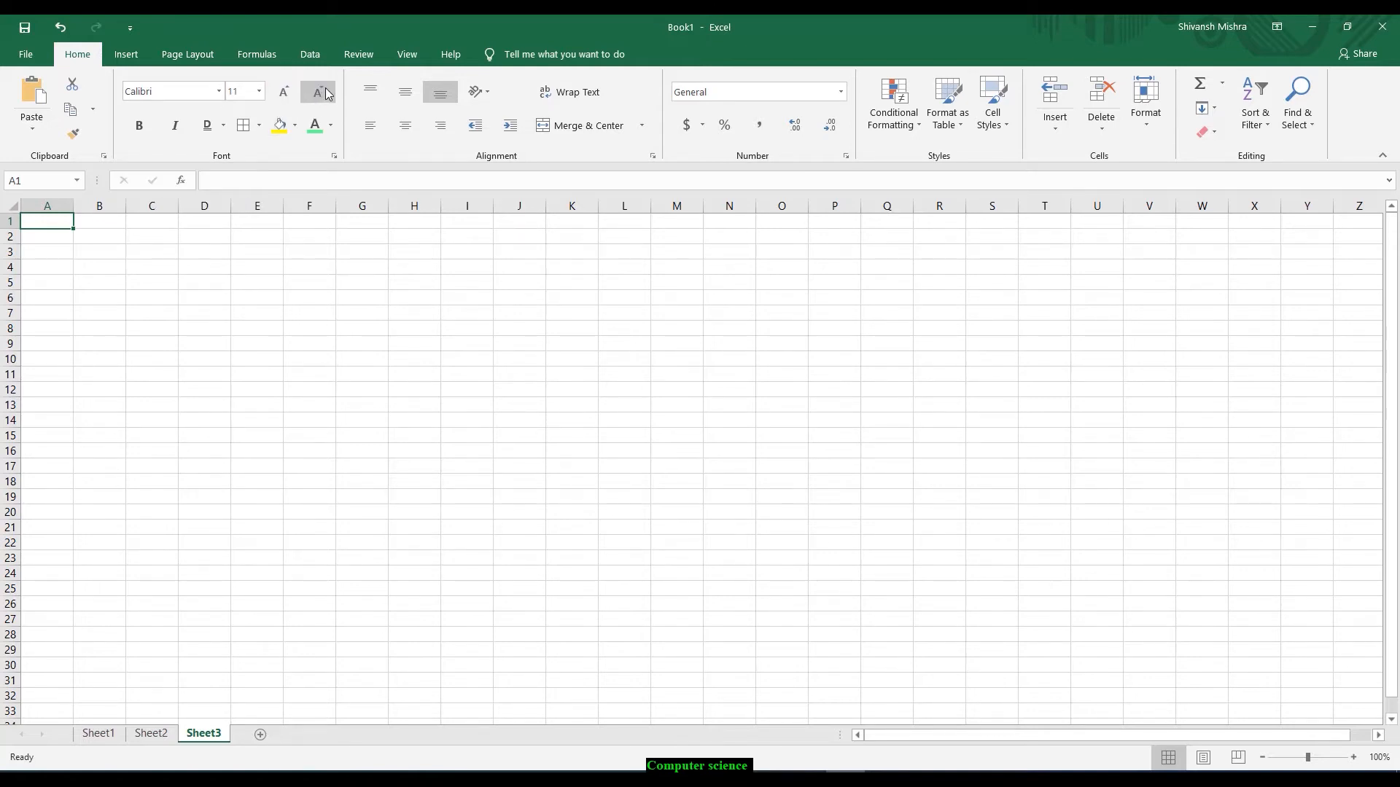
pyautogui.click(222, 127)
pyautogui.click(239, 149)
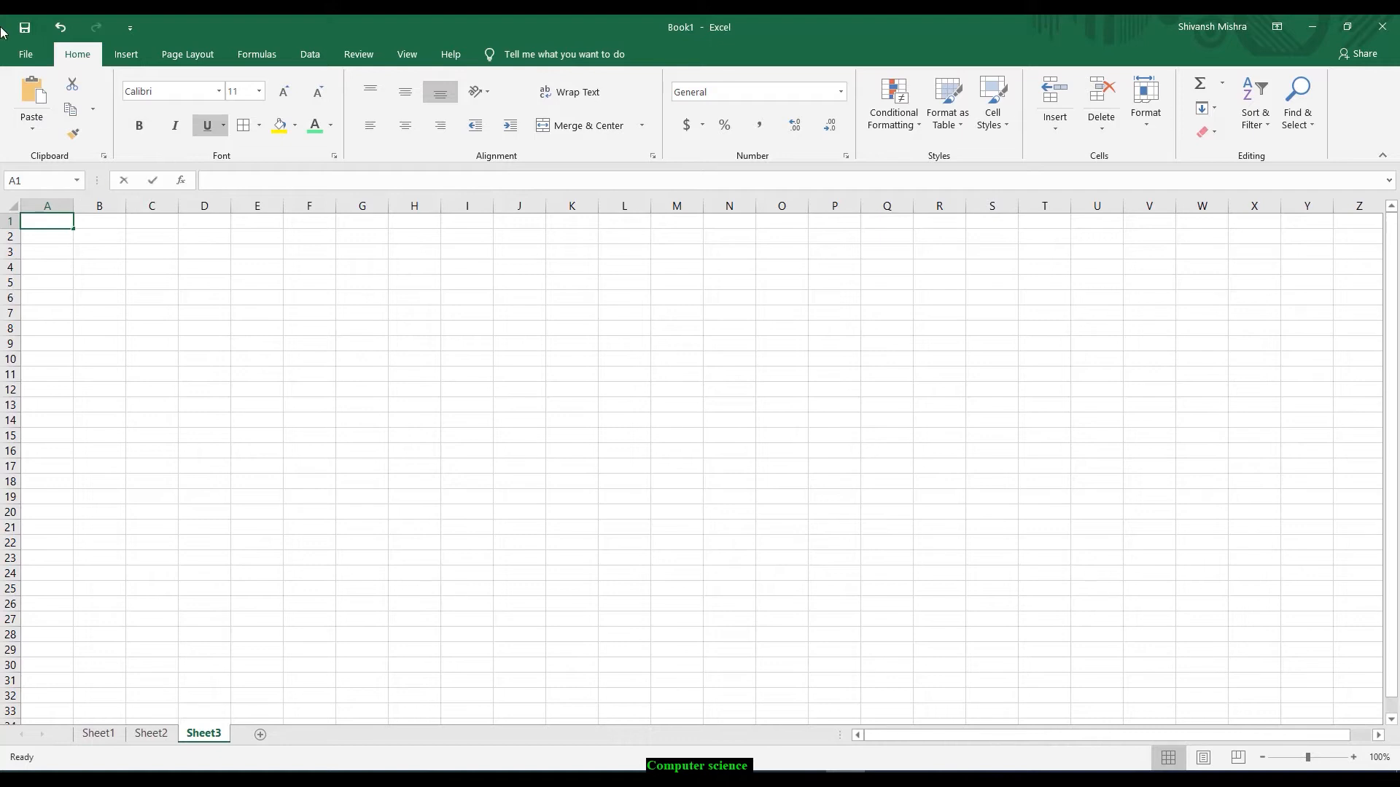
pyautogui.write('Hello')
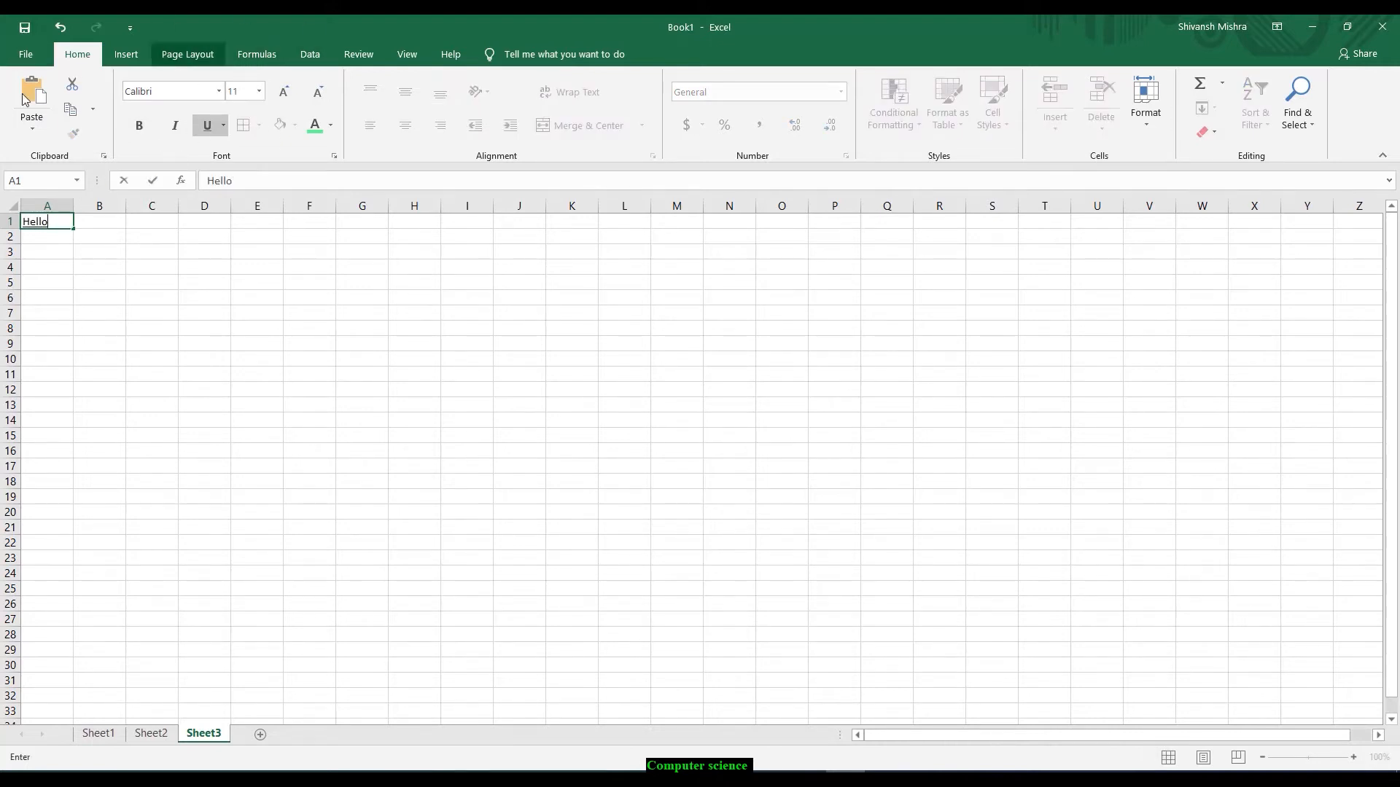
# Set the font colour for the entry in A1 to black from the full standard colour palette.
pyautogui.click(330, 130)
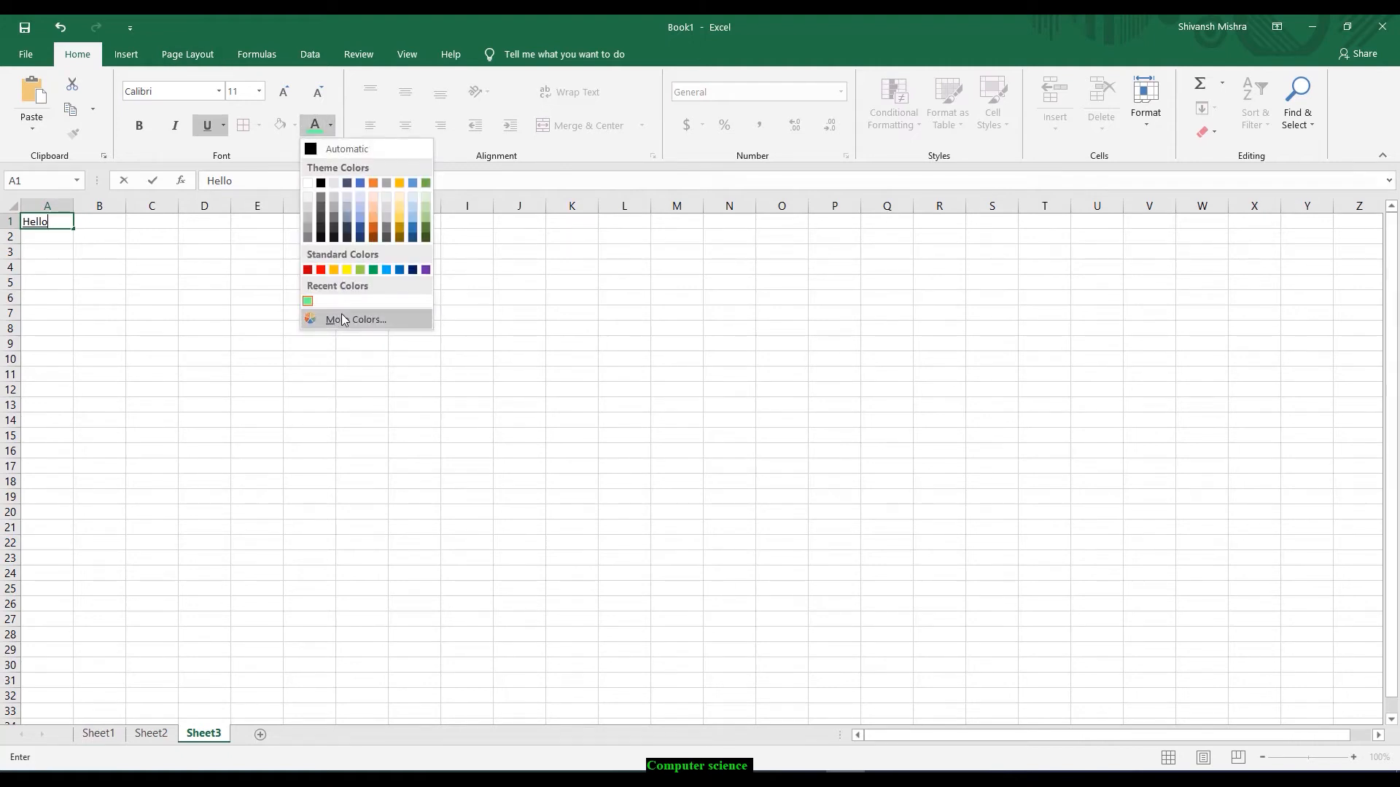
pyautogui.click(344, 320)
pyautogui.click(750, 423)
pyautogui.click(750, 388)
pyautogui.click(745, 414)
pyautogui.click(747, 439)
pyautogui.click(755, 450)
pyautogui.click(766, 450)
pyautogui.click(814, 511)
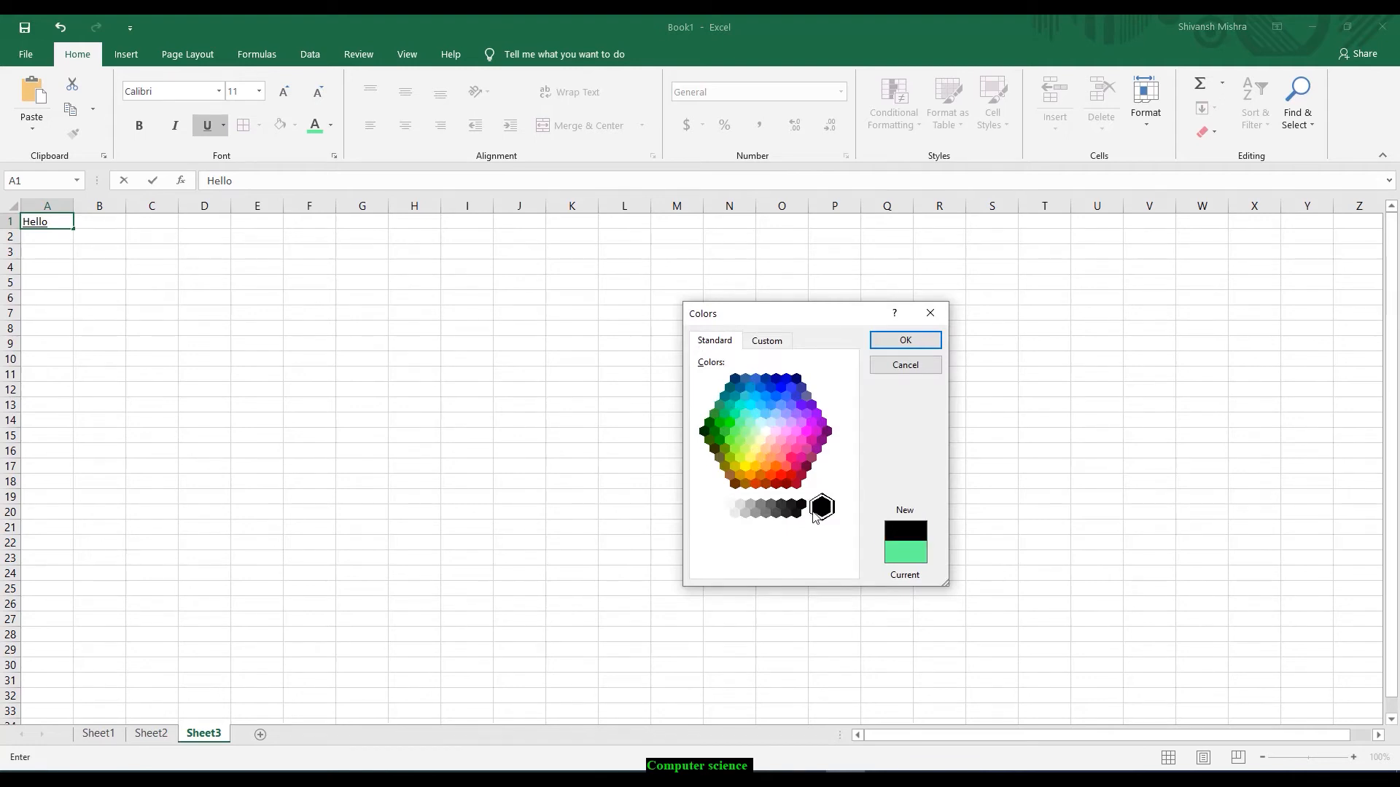
pyautogui.click(895, 351)
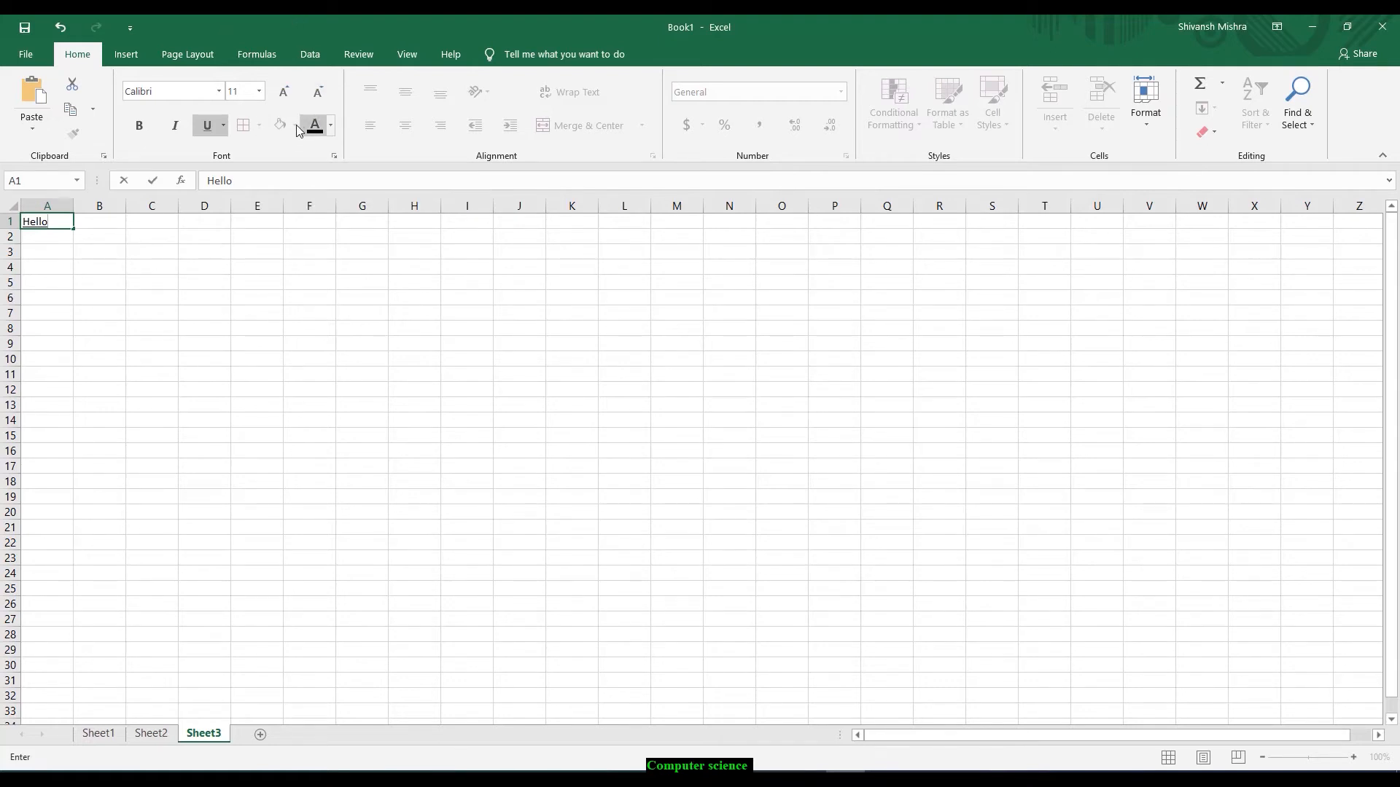
pyautogui.click(133, 269)
# Apply thin solid borders to all outer edges and inner lines of the range A1:C7.
pyautogui.moveTo(55, 221); pyautogui.dragTo(164, 315)
pyautogui.click(259, 125)
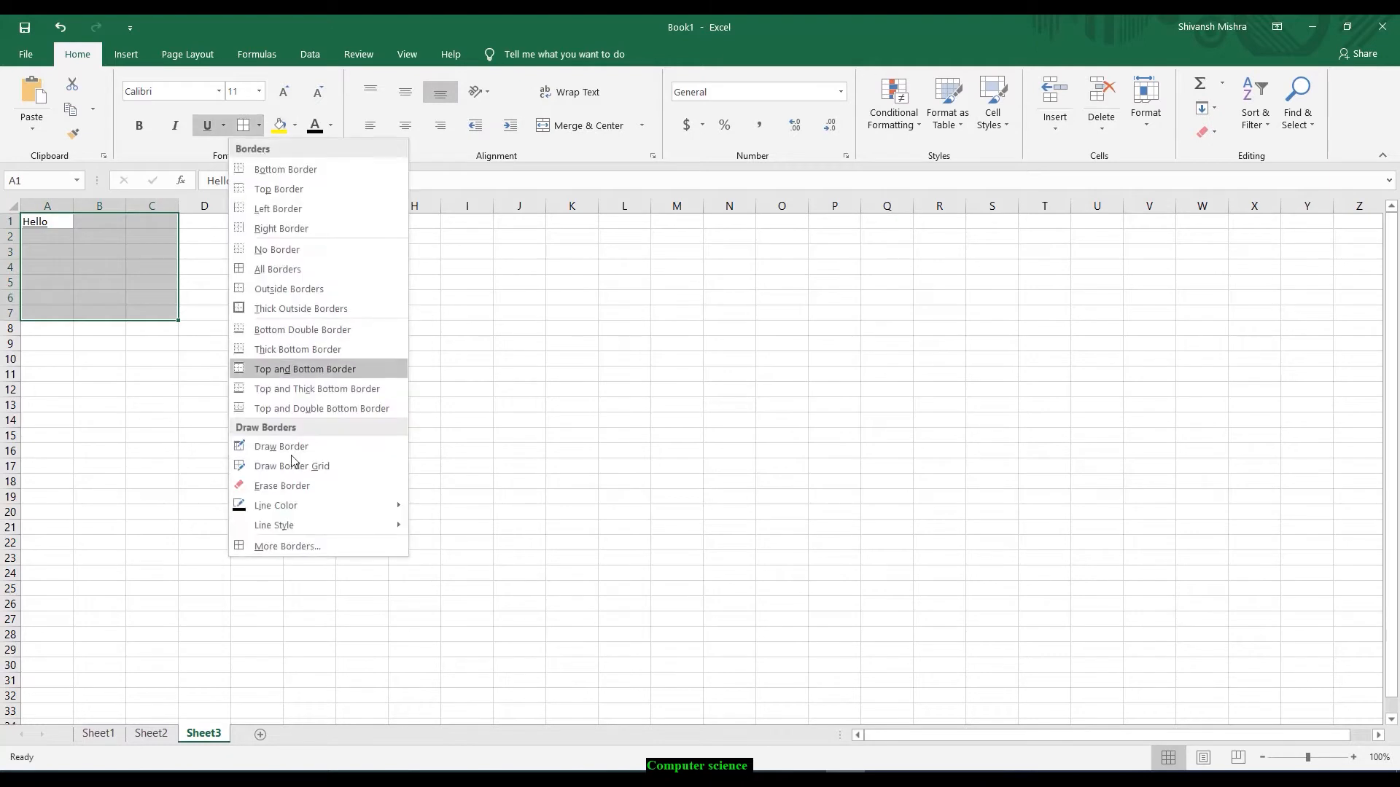
pyautogui.click(304, 545)
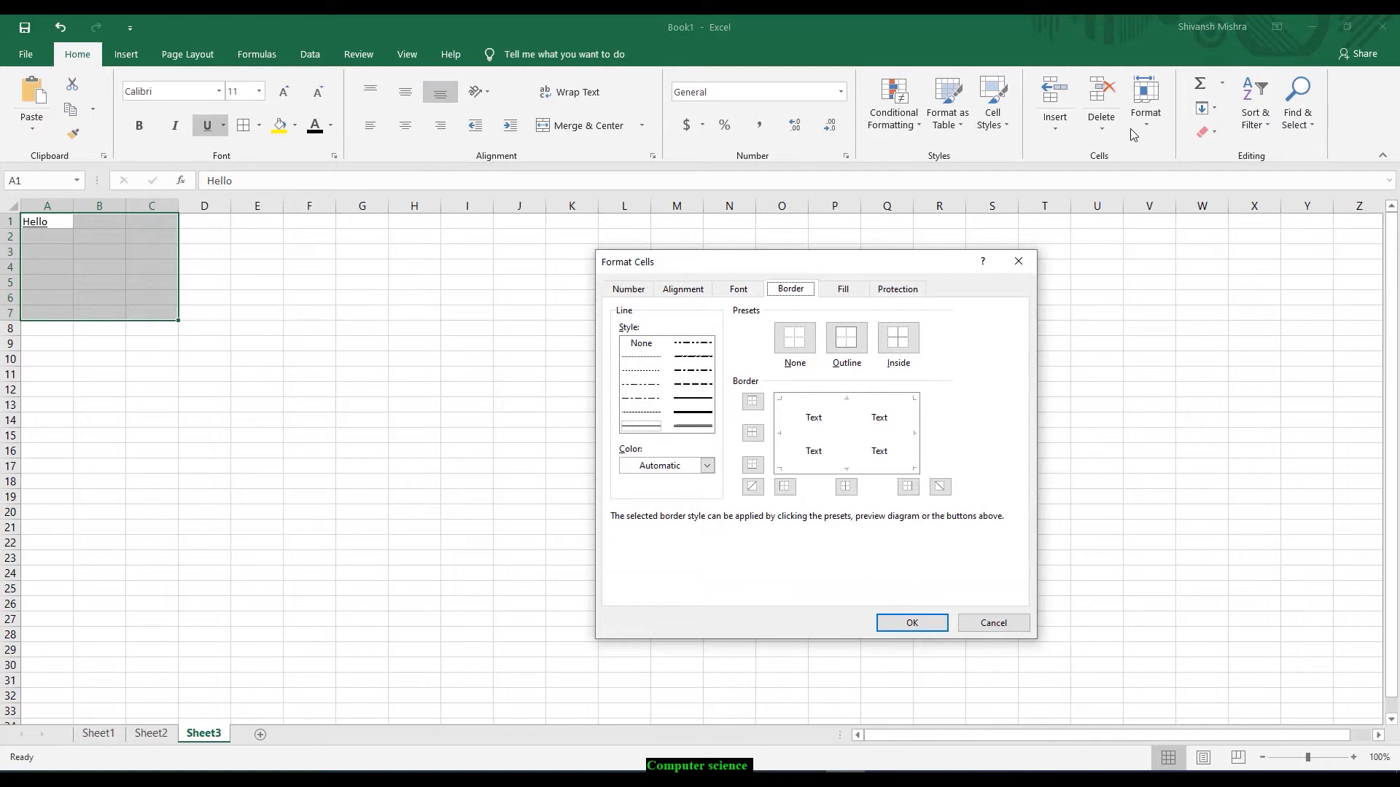
pyautogui.click(797, 450)
pyautogui.click(835, 450)
pyautogui.click(873, 438)
pyautogui.click(845, 435)
pyautogui.click(844, 435)
pyautogui.click(878, 437)
pyautogui.click(818, 435)
pyautogui.click(845, 401)
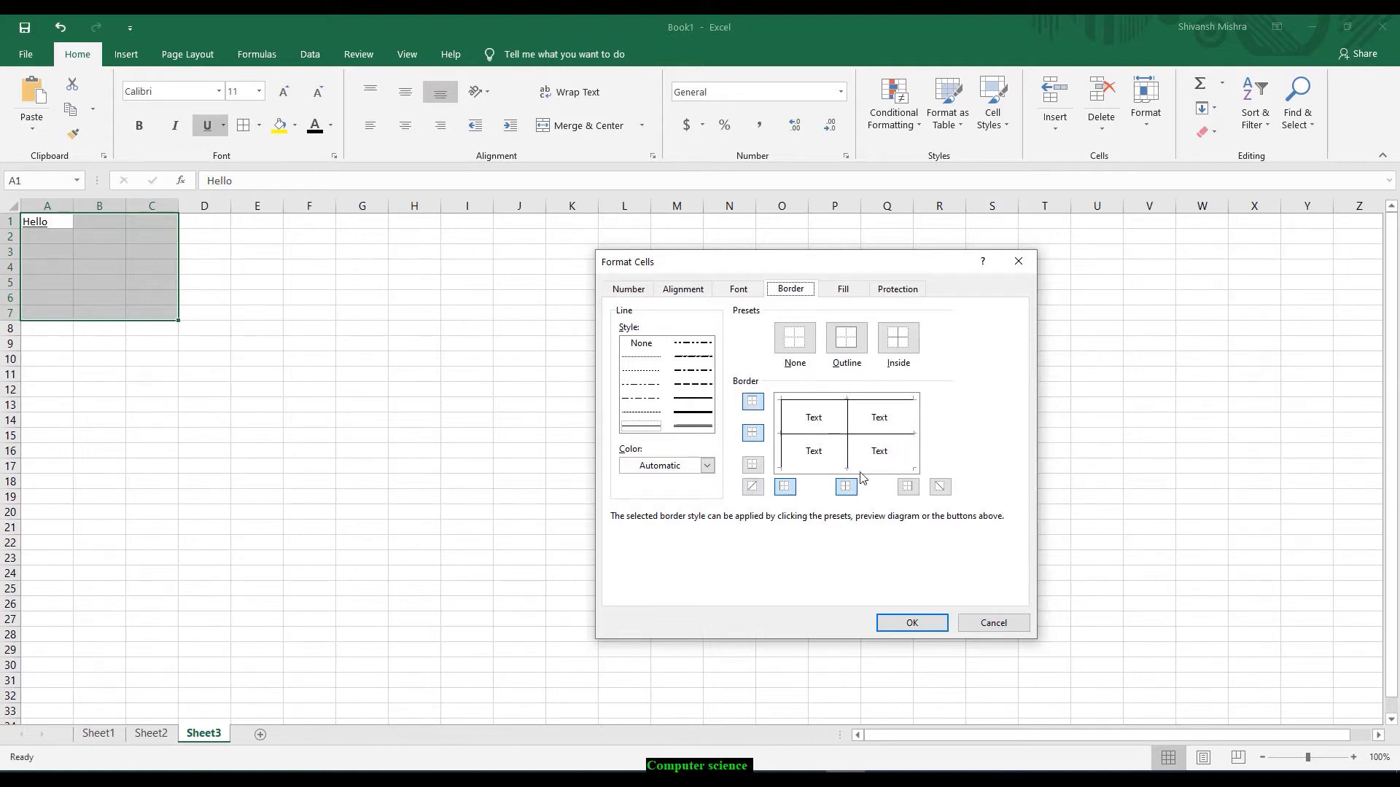
pyautogui.click(911, 458)
pyautogui.click(841, 467)
pyautogui.click(911, 622)
pyautogui.click(251, 359)
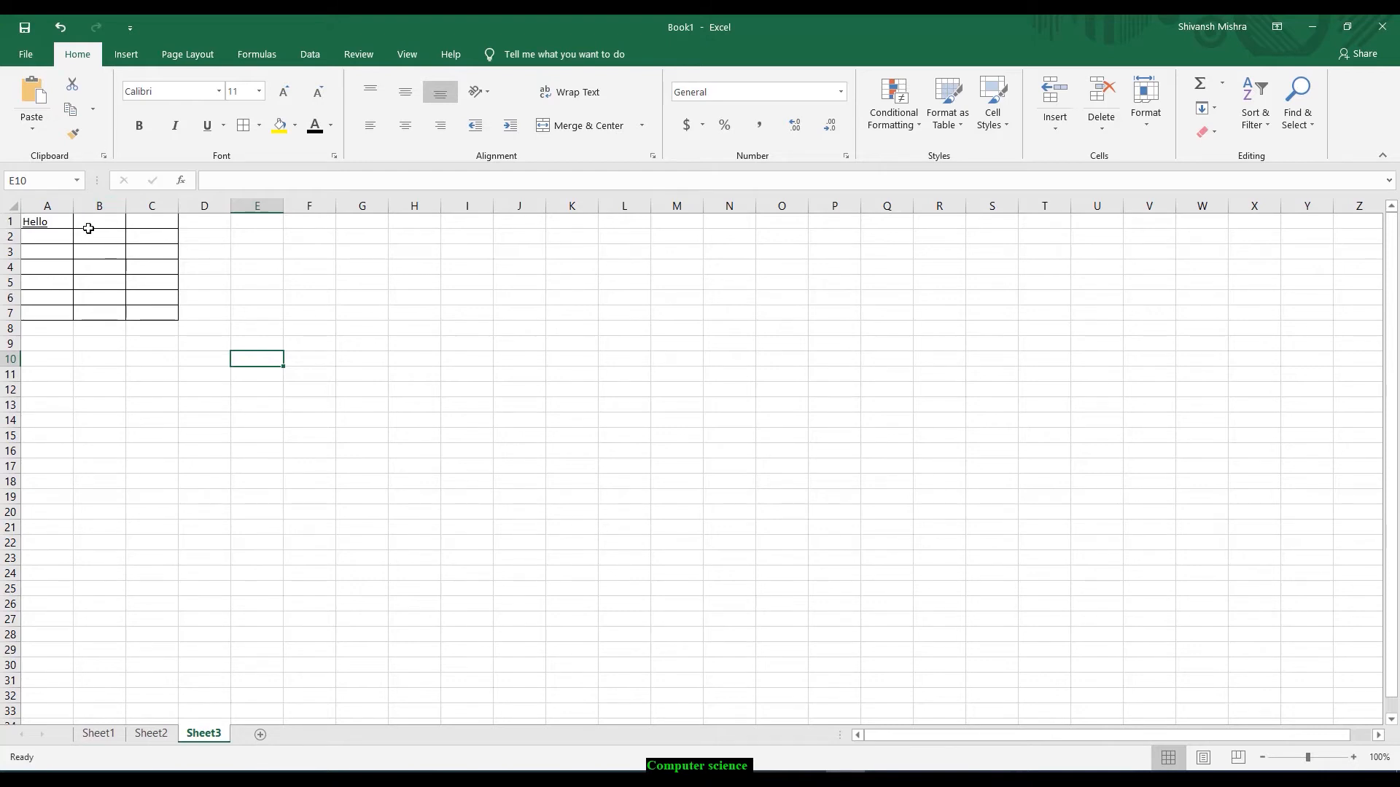
# Fill the range A1:C2 with yellow.
pyautogui.moveTo(54, 222); pyautogui.dragTo(154, 239)
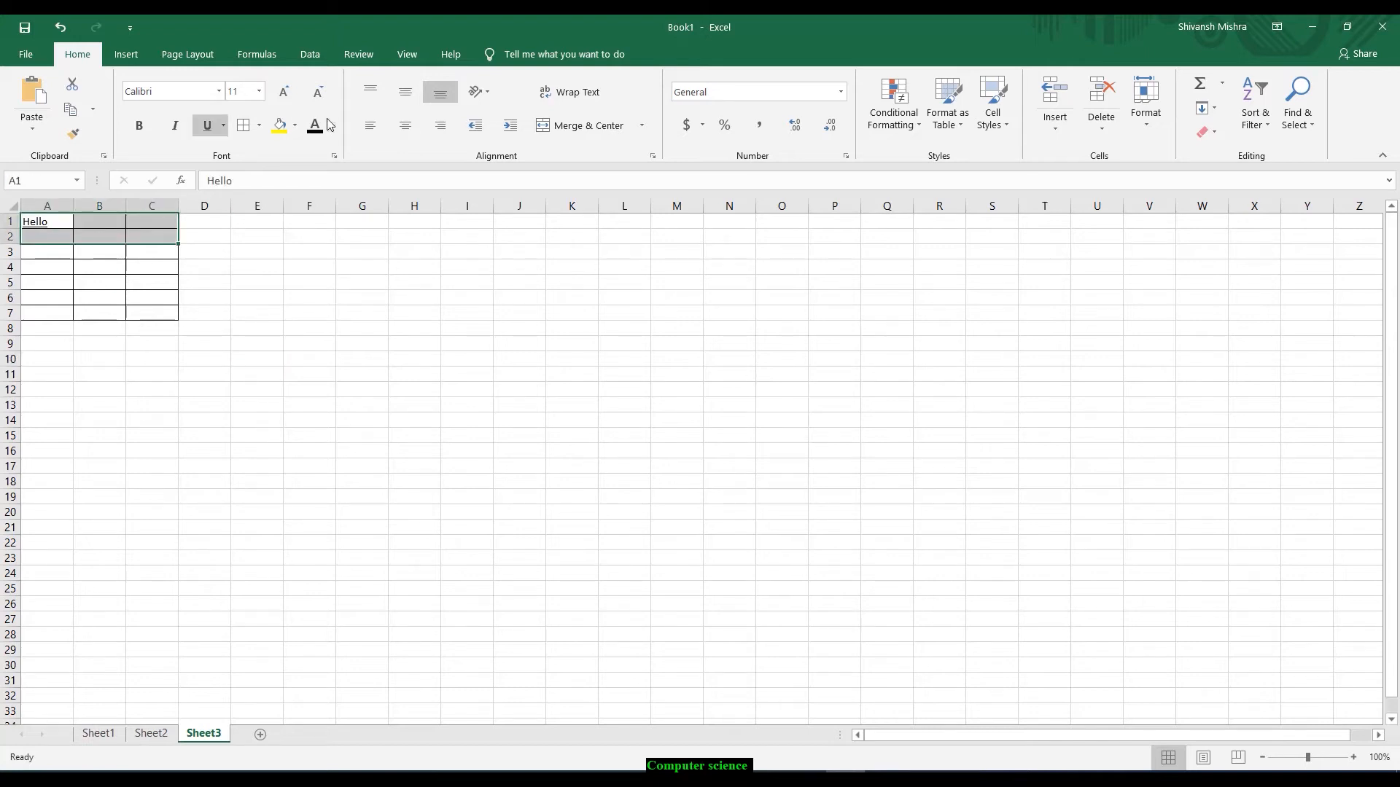
pyautogui.click(286, 131)
pyautogui.click(162, 233)
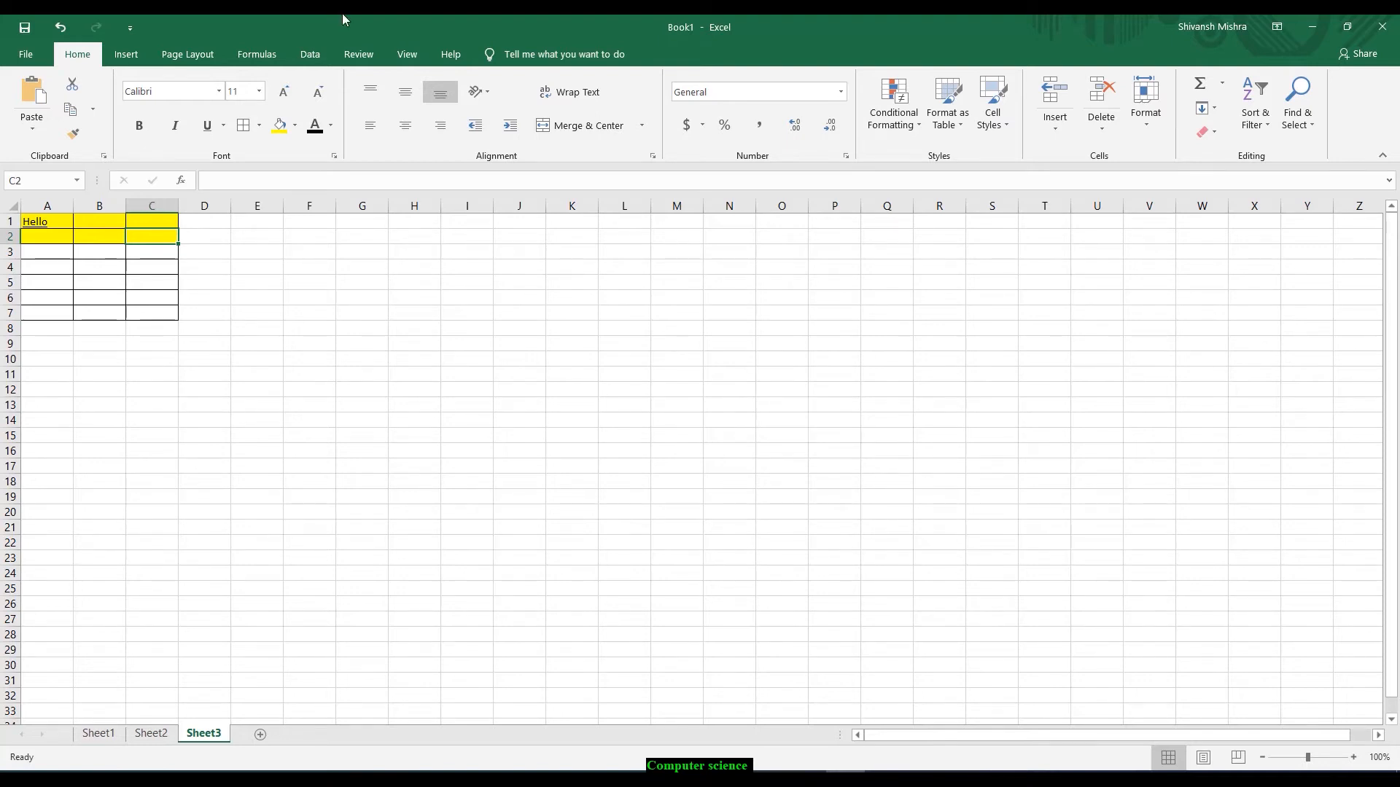
# Enter "Hello" in cell I7, try right alignment on it, and set it back to left-aligned.
pyautogui.click(444, 313)
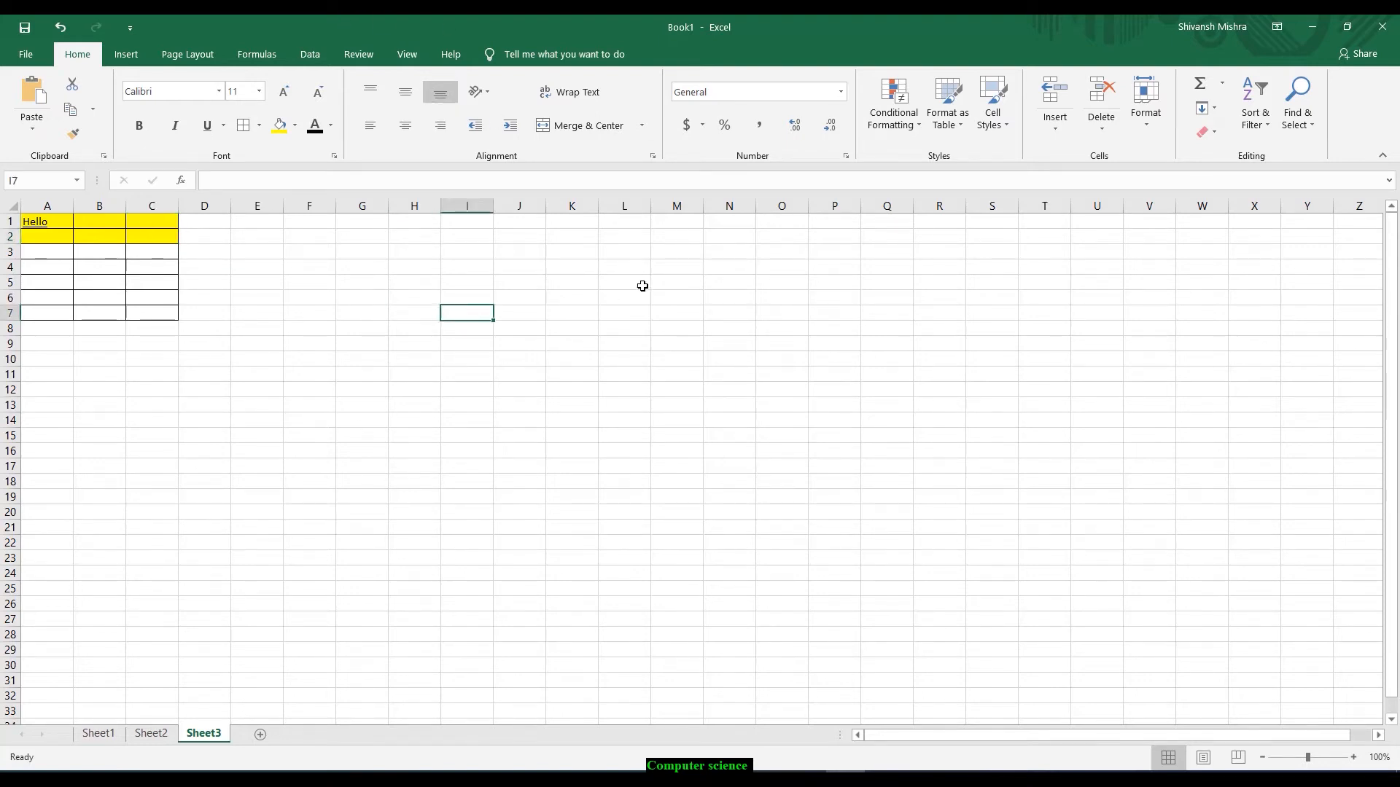
pyautogui.write('Hello')
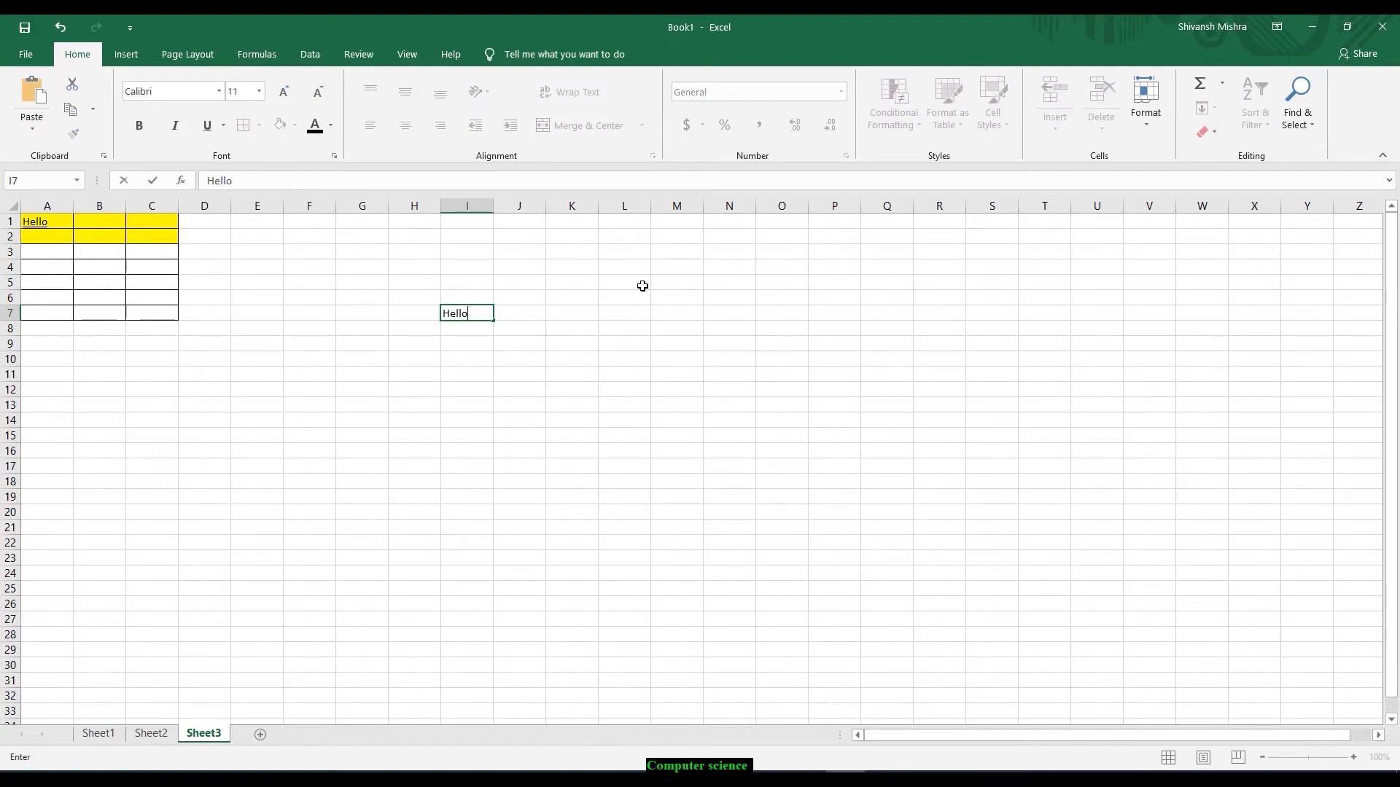
pyautogui.click(880, 554)
pyautogui.click(471, 308)
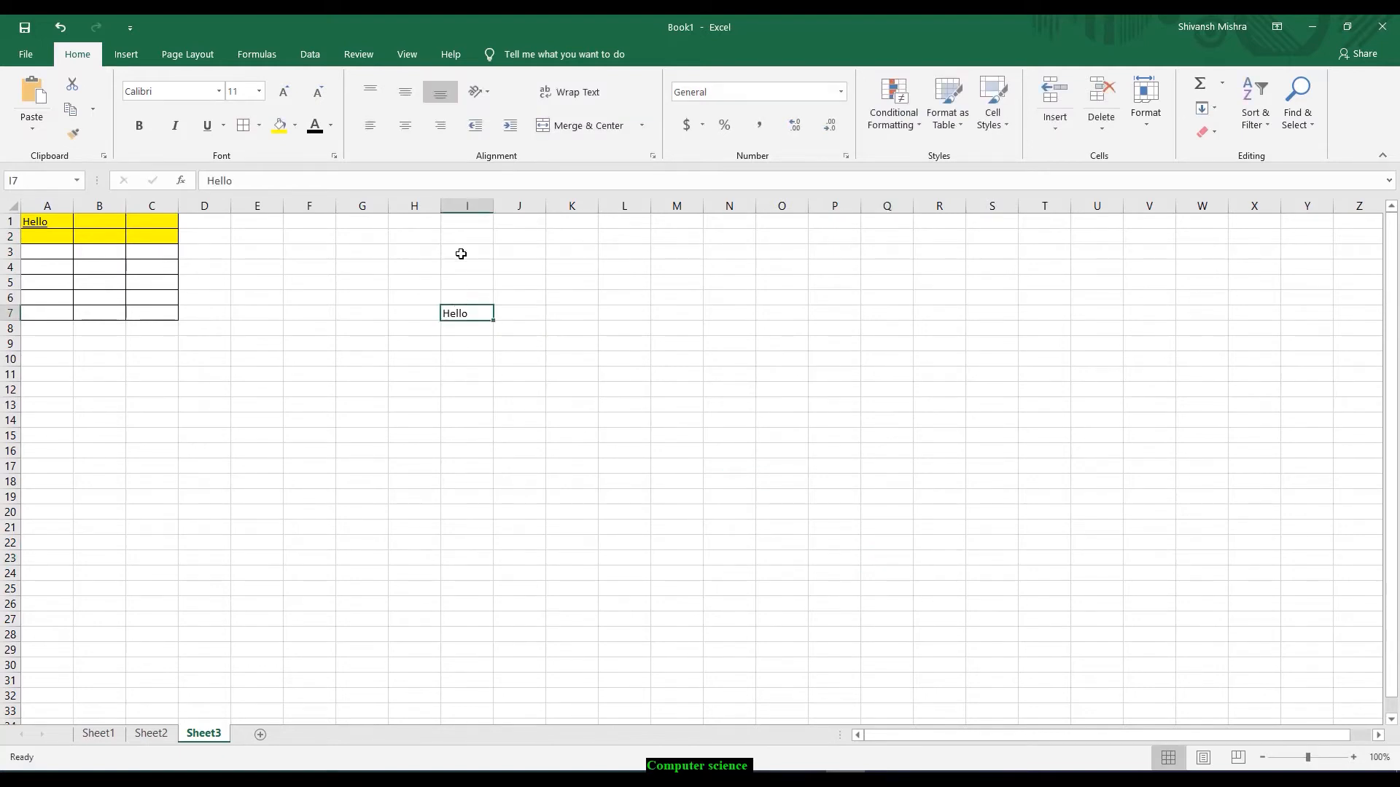
pyautogui.click(371, 127)
pyautogui.click(439, 126)
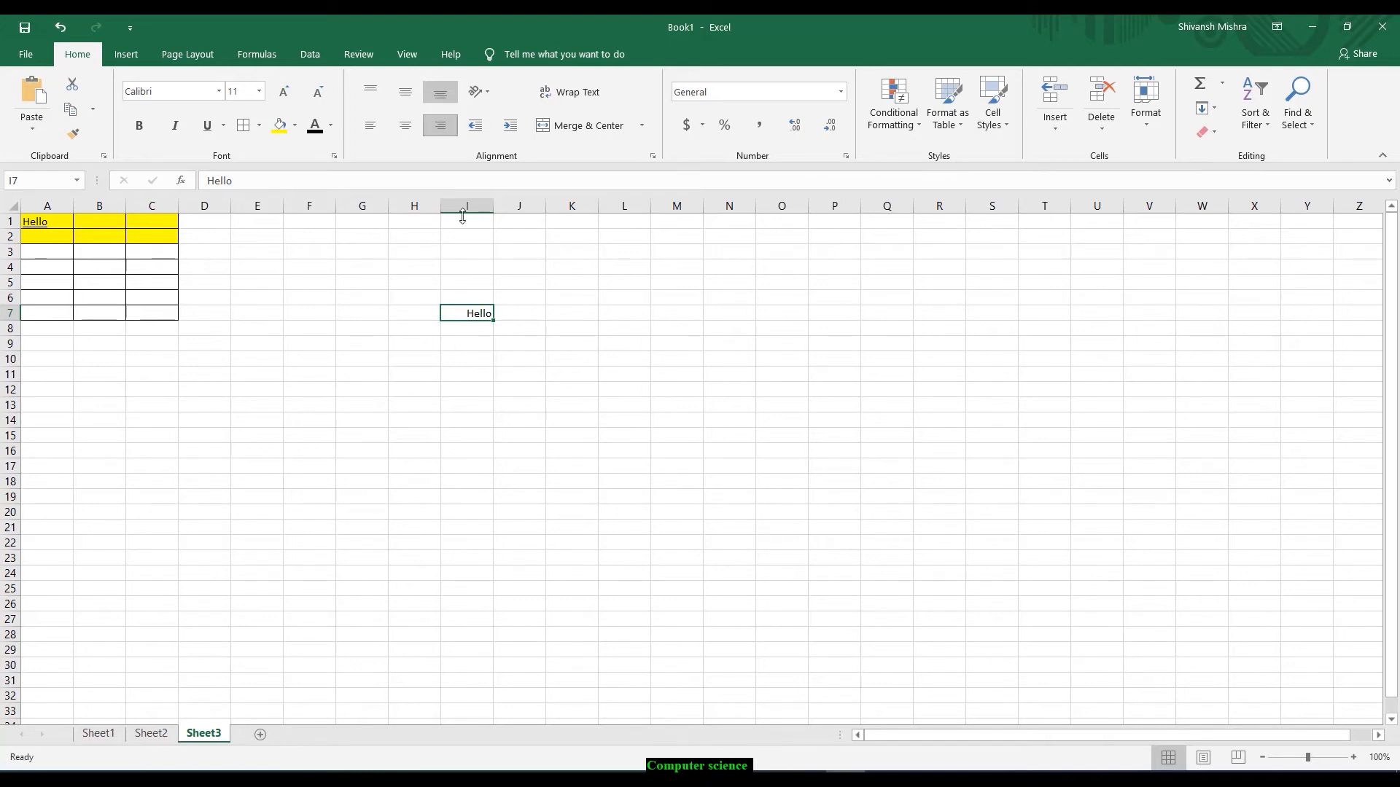
pyautogui.click(369, 125)
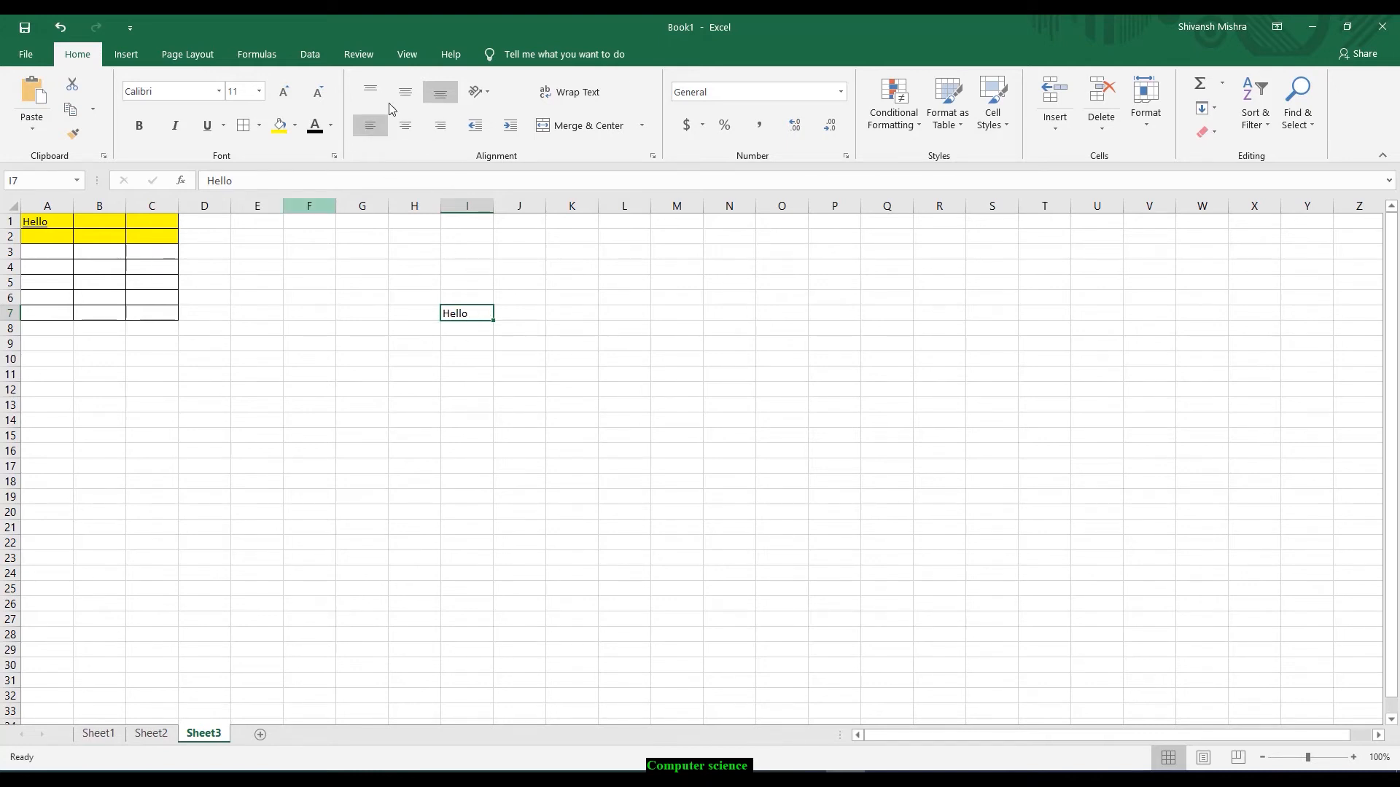
# Try Wrap Text on the range I7:J7 and on cell I7 alone.
pyautogui.moveTo(478, 315); pyautogui.dragTo(510, 312)
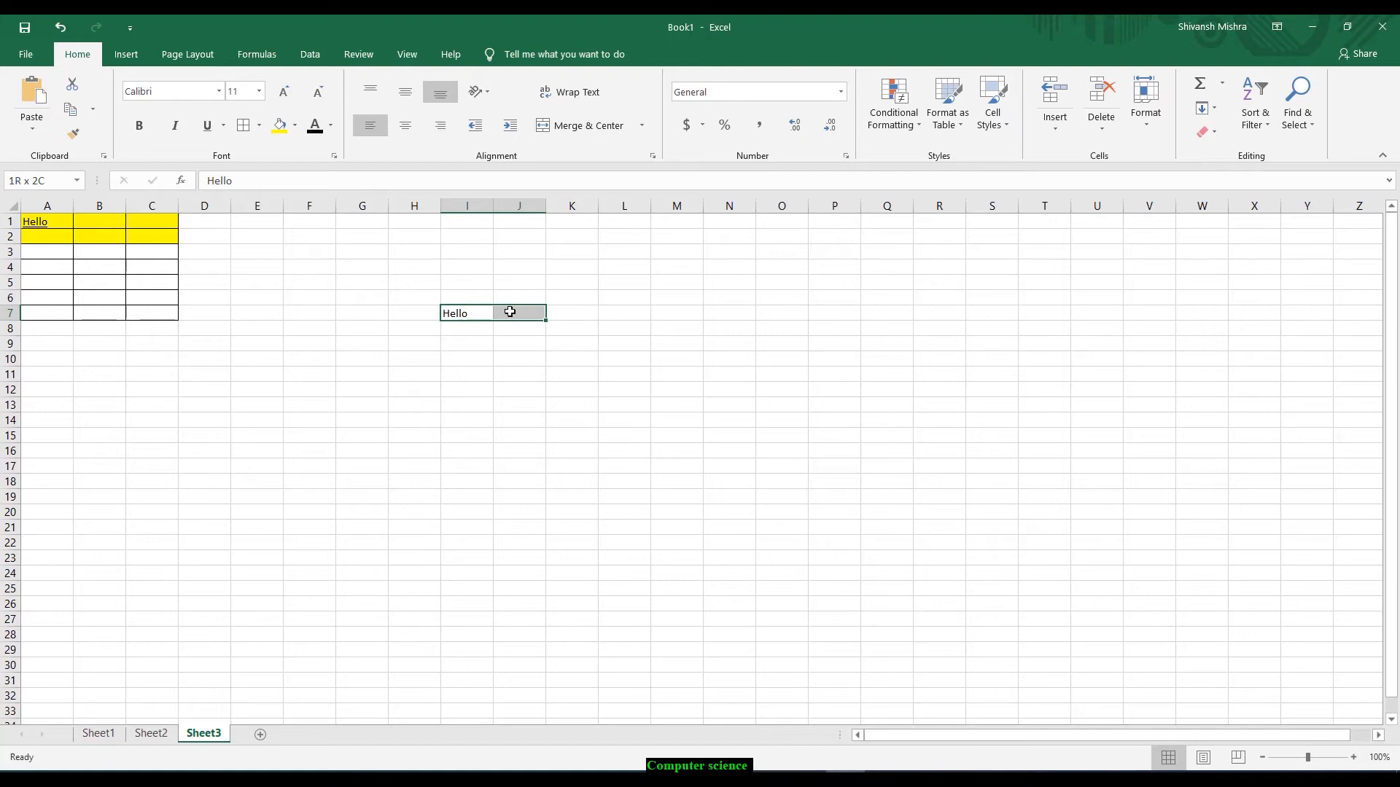
pyautogui.click(582, 99)
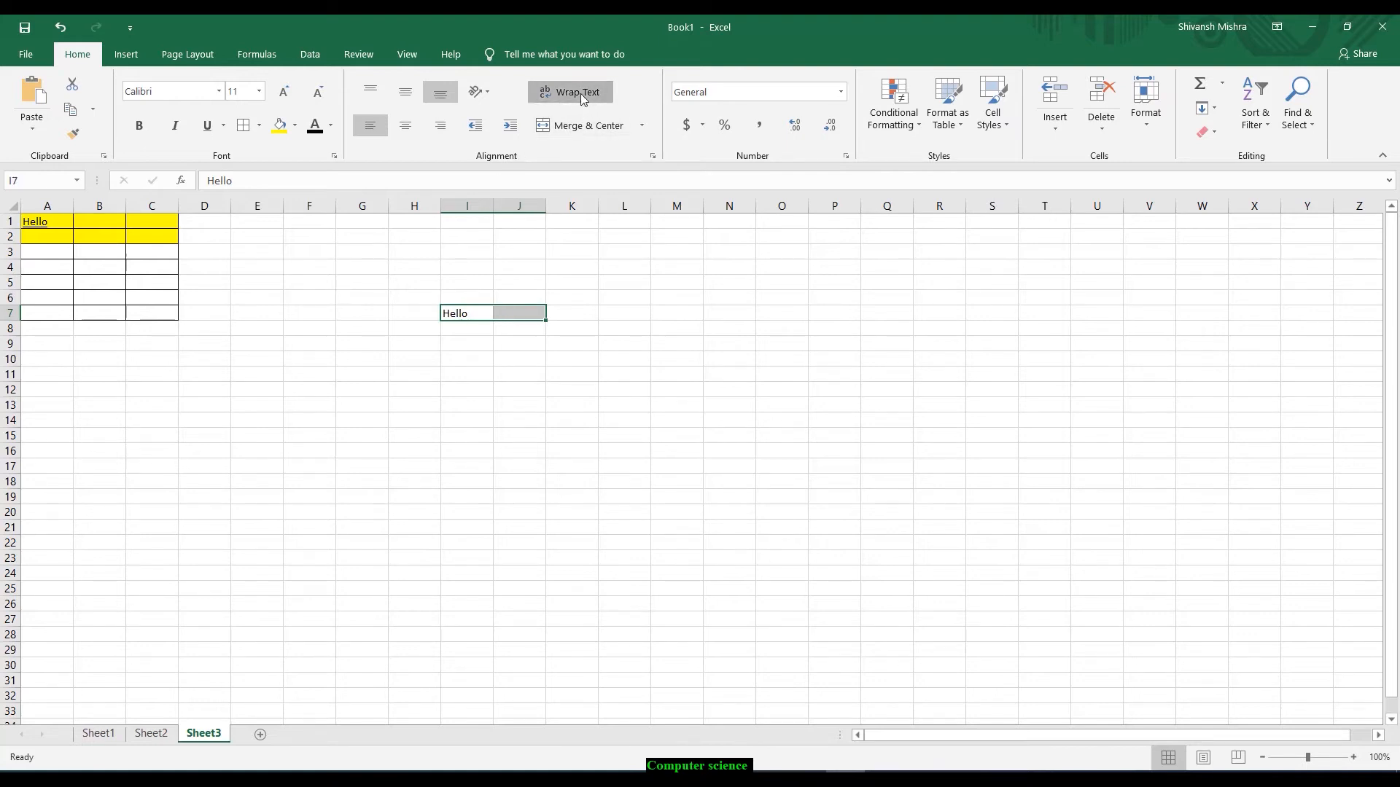
pyautogui.click(463, 314)
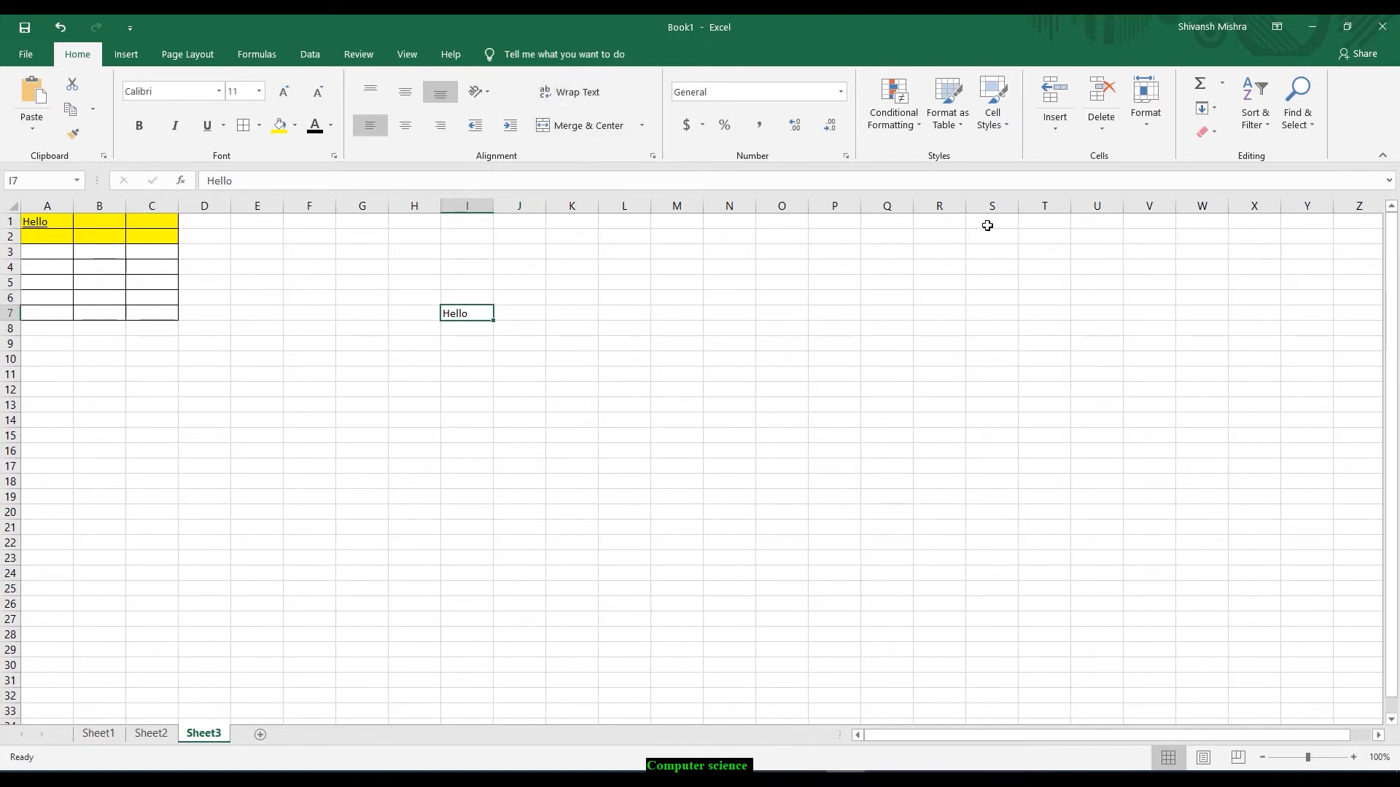
pyautogui.click(582, 95)
# Extend the text in I7 to "Hello my anme uhdc" and wrap it within the cell.
pyautogui.doubleClick(476, 319)
pyautogui.write('my anme uhdc')
pyautogui.click(332, 434)
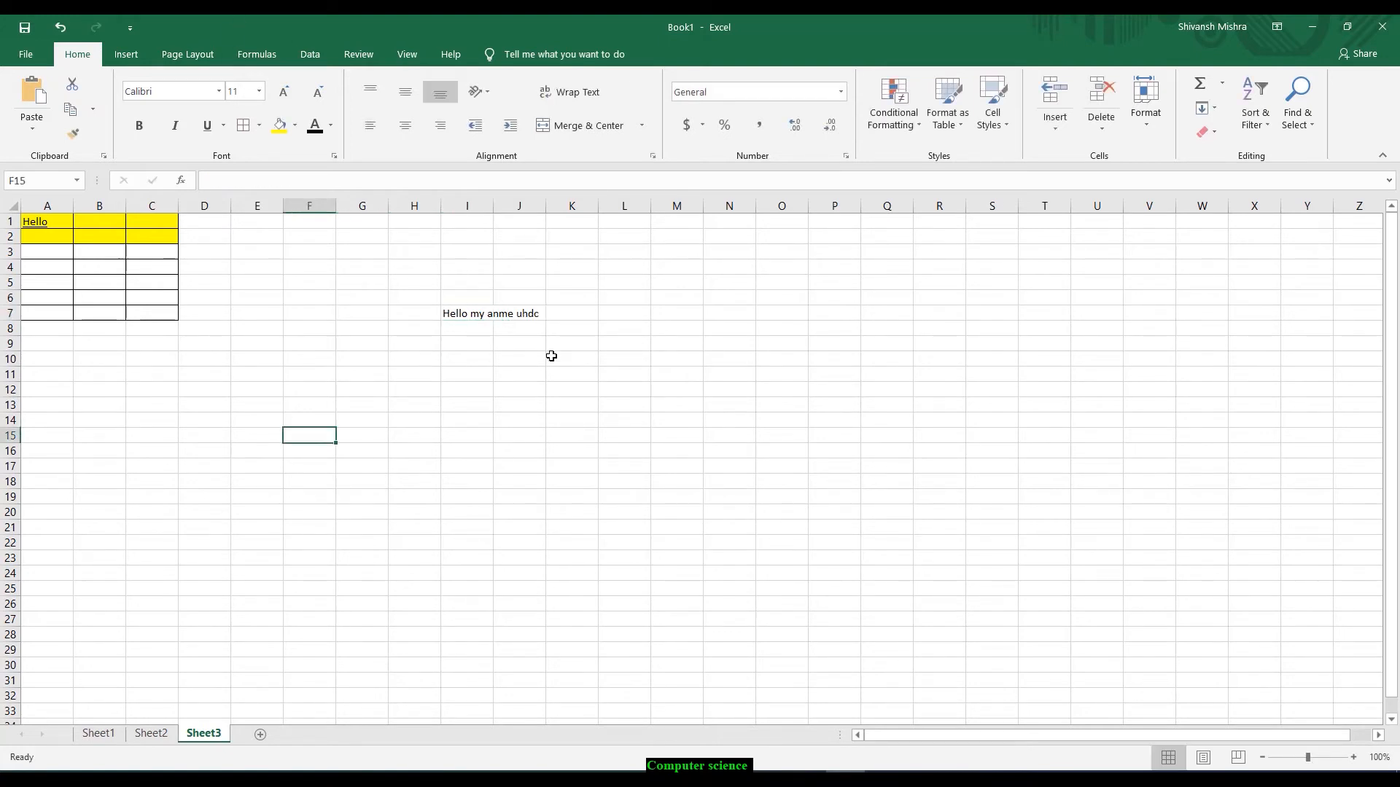
pyautogui.click(469, 312)
pyautogui.click(573, 94)
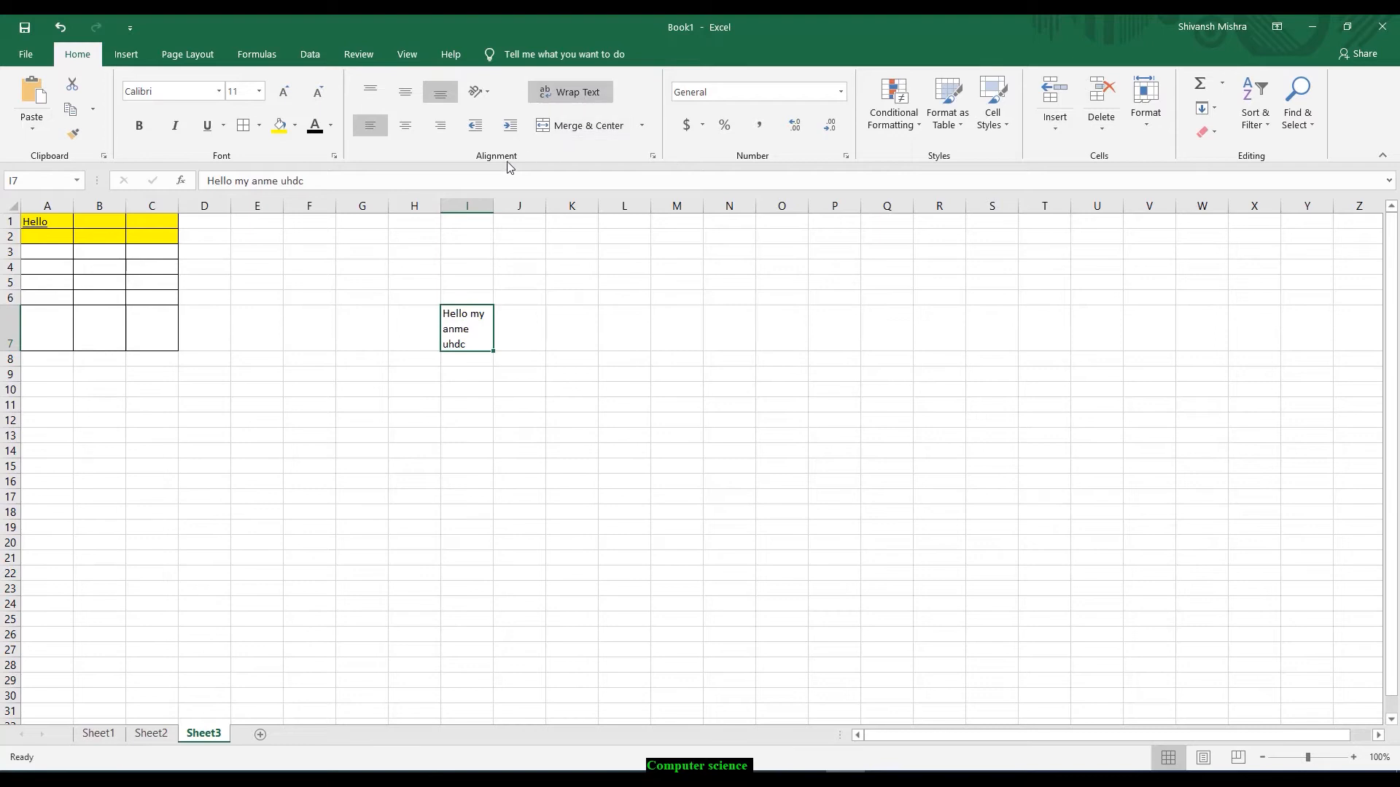
# Try different vertical and horizontal alignments on I7, finishing with top alignment and horizontal centring.
pyautogui.click(357, 90)
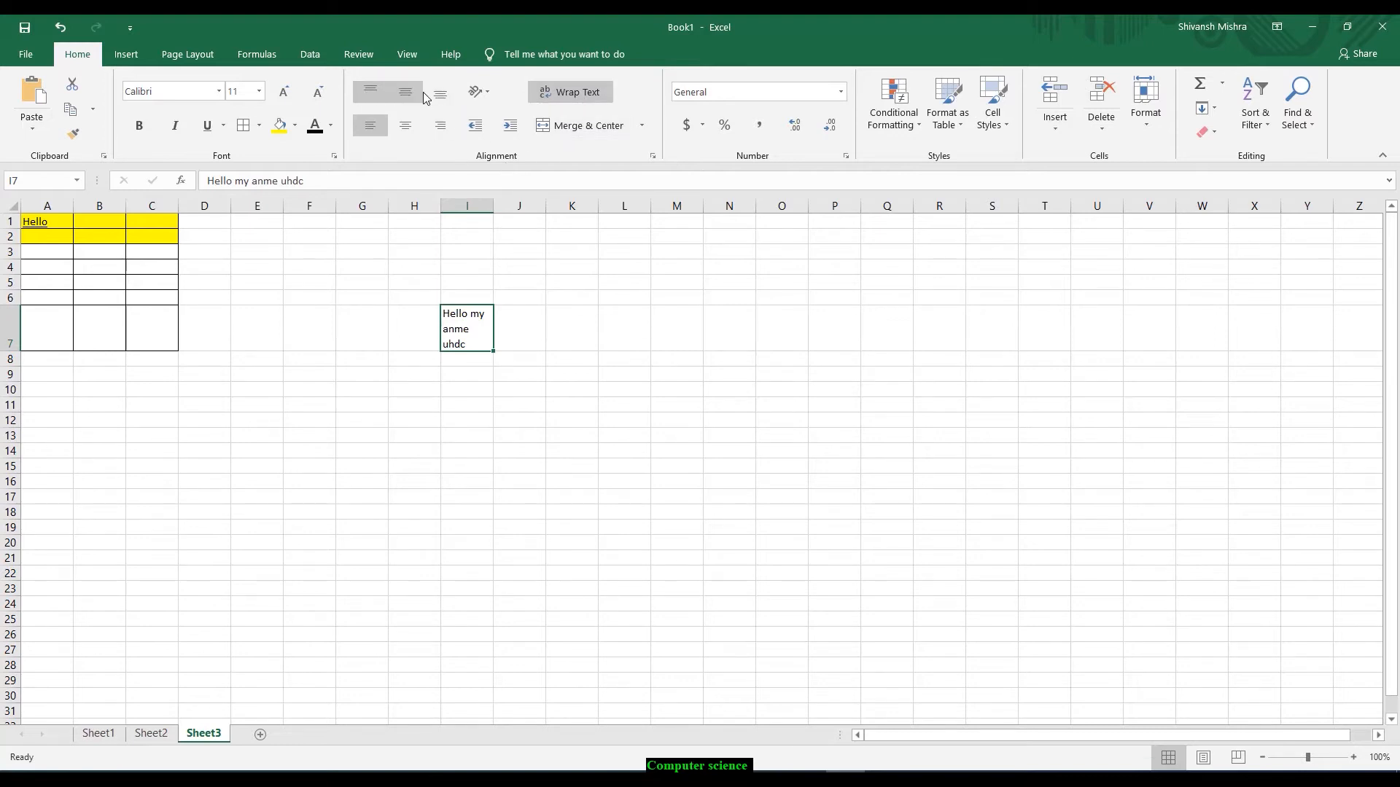
pyautogui.click(418, 95)
pyautogui.click(446, 95)
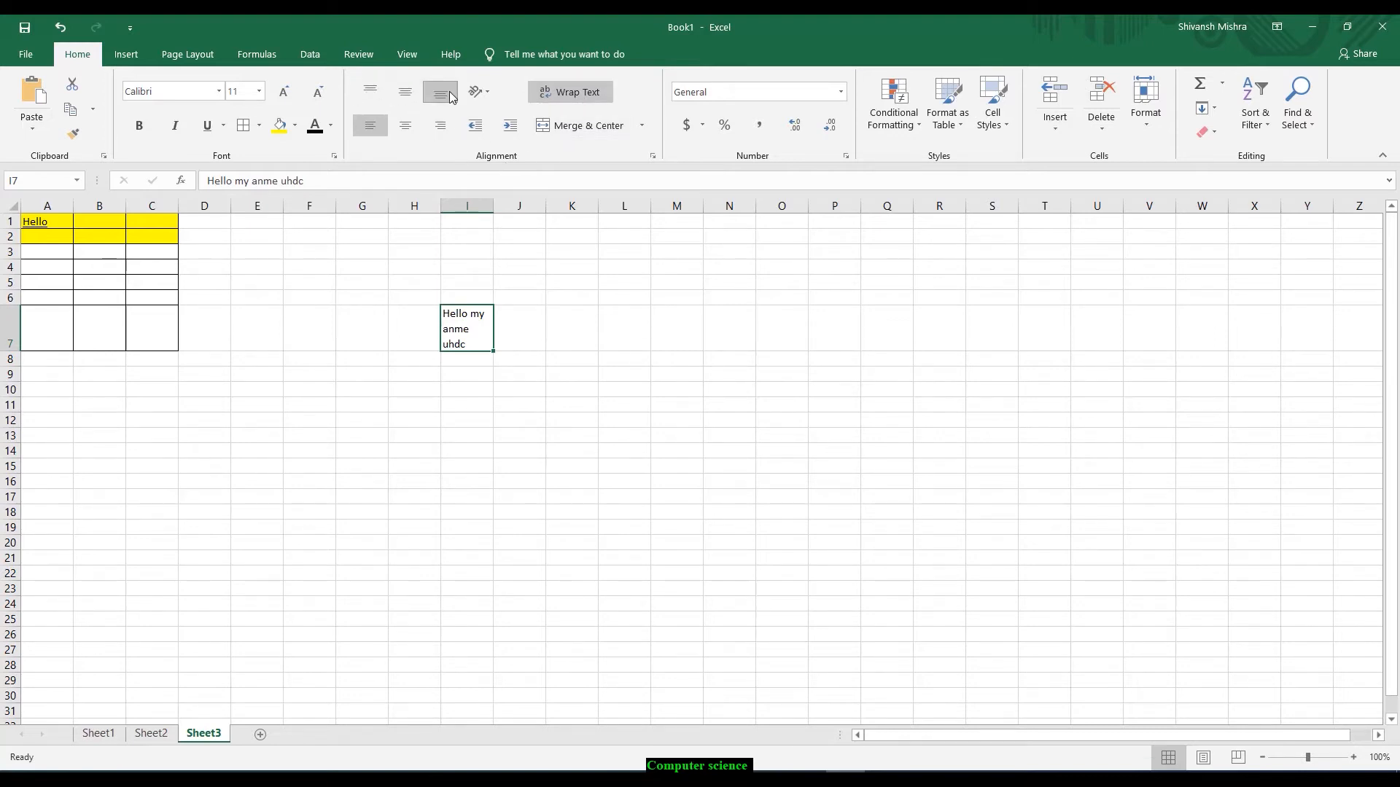
pyautogui.click(440, 127)
pyautogui.click(403, 126)
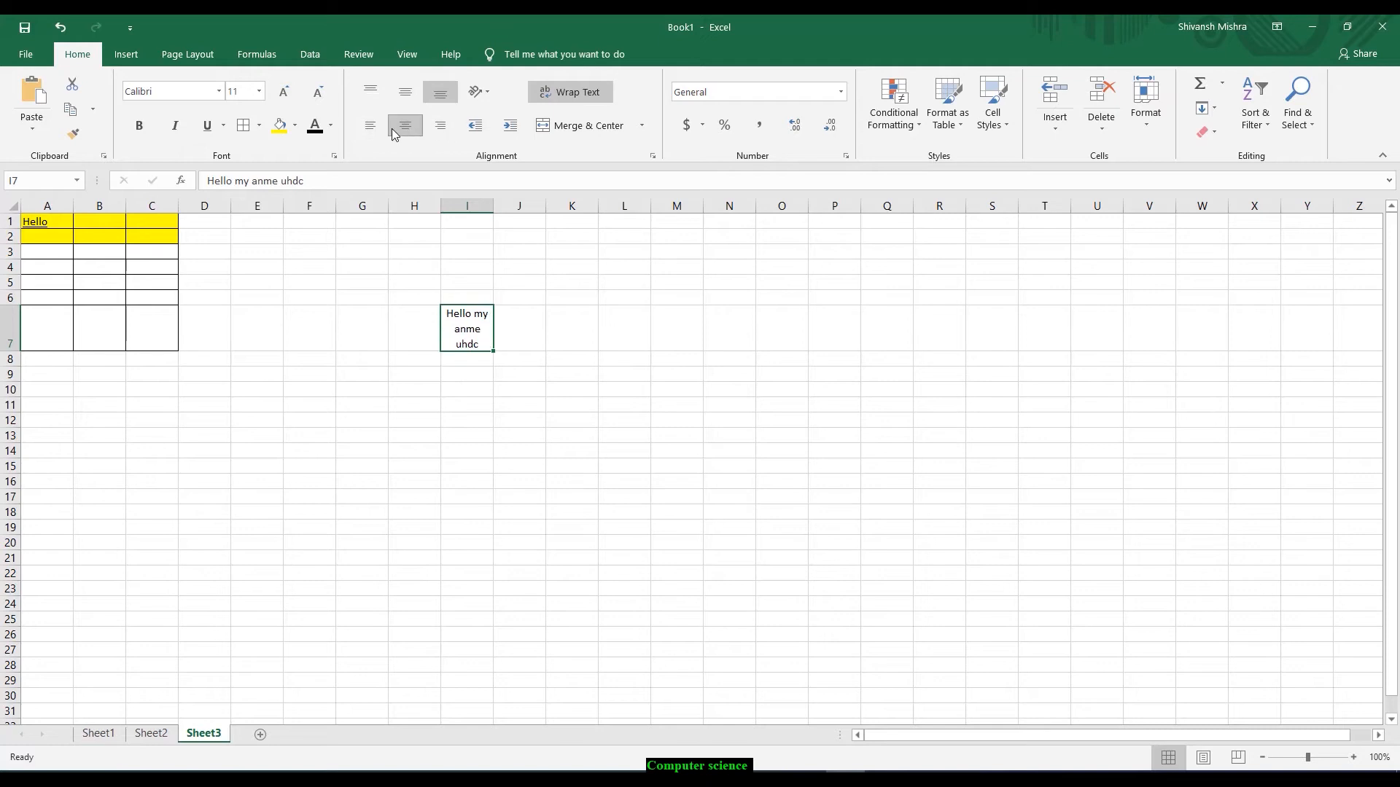
pyautogui.click(410, 95)
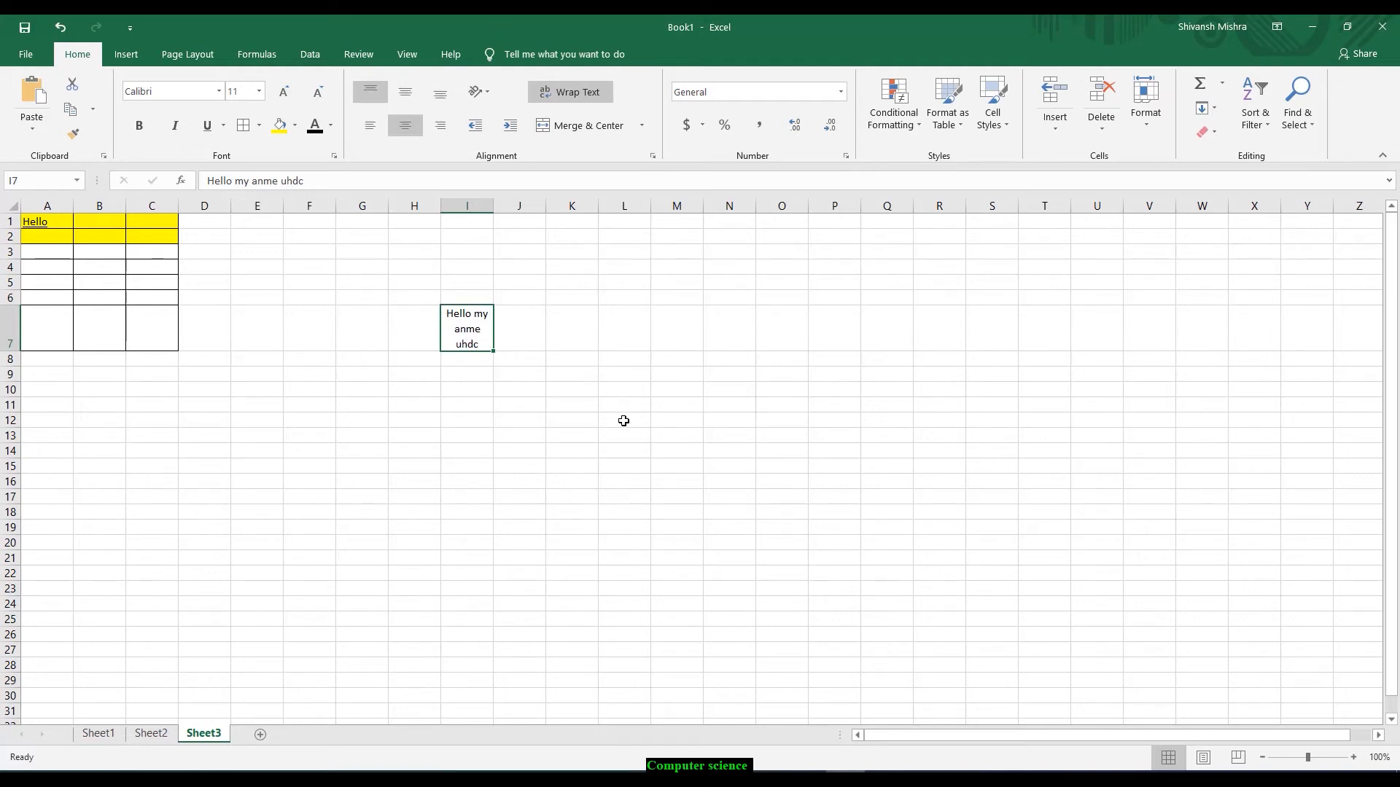
# Clear the contents of cell I7 and enter a first name there instead.
pyautogui.press('Delete')
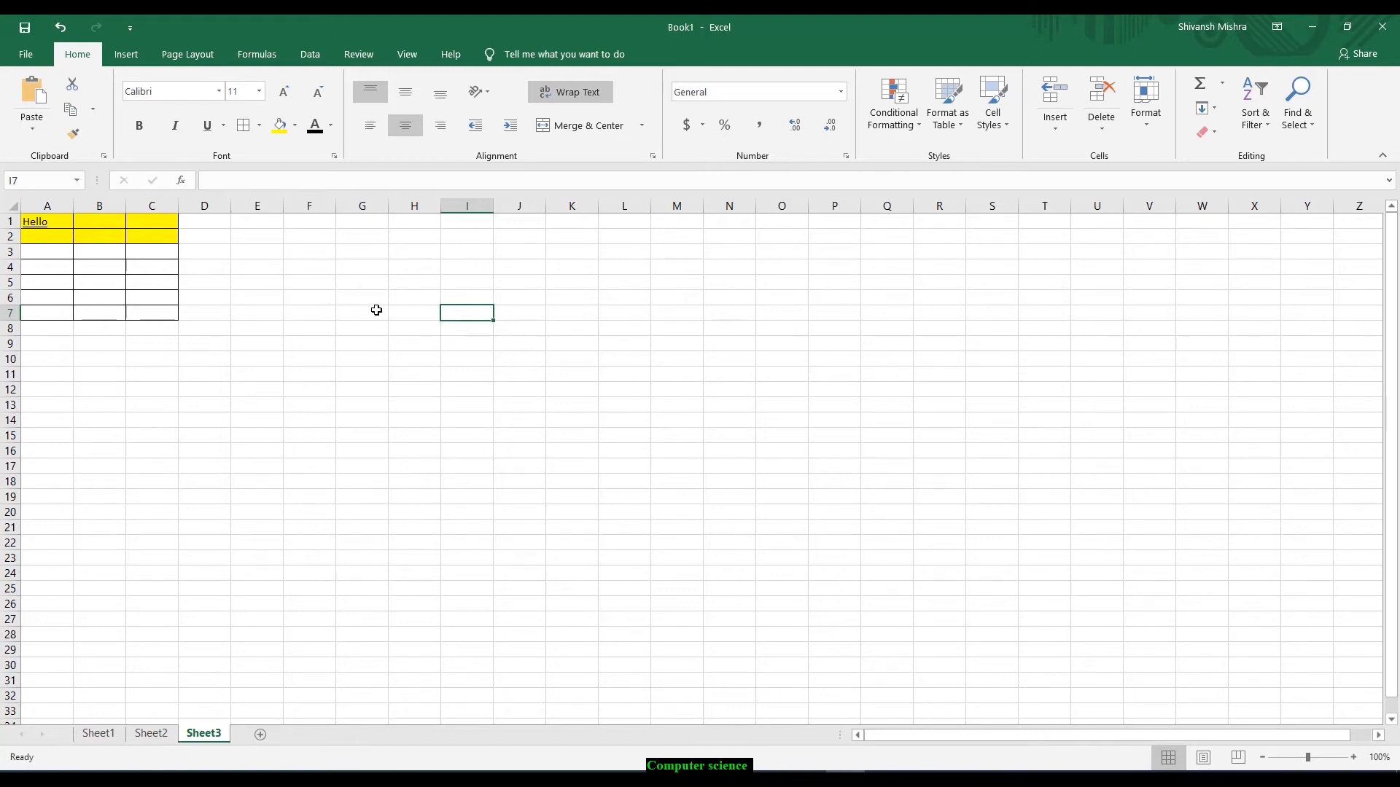
pyautogui.write('SHivansh')
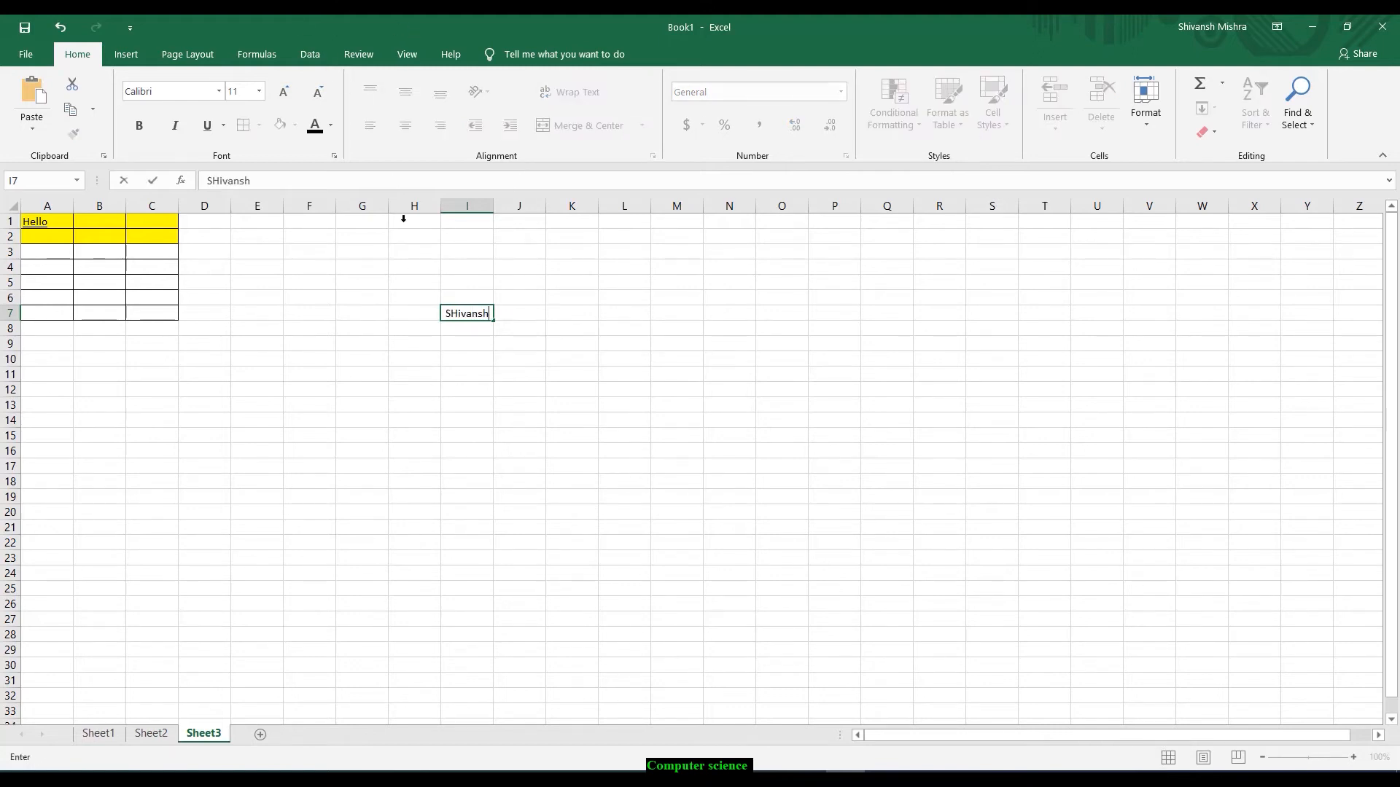
pyautogui.click(414, 297)
pyautogui.click(474, 327)
pyautogui.click(499, 384)
# Align the name in I7 to the left and bottom of its cell.
pyautogui.click(475, 315)
pyautogui.click(370, 125)
pyautogui.click(440, 97)
pyautogui.click(524, 358)
# Try the Vertical Text orientation on I7 and replace it with Rotate Text Down.
pyautogui.click(466, 313)
pyautogui.click(490, 92)
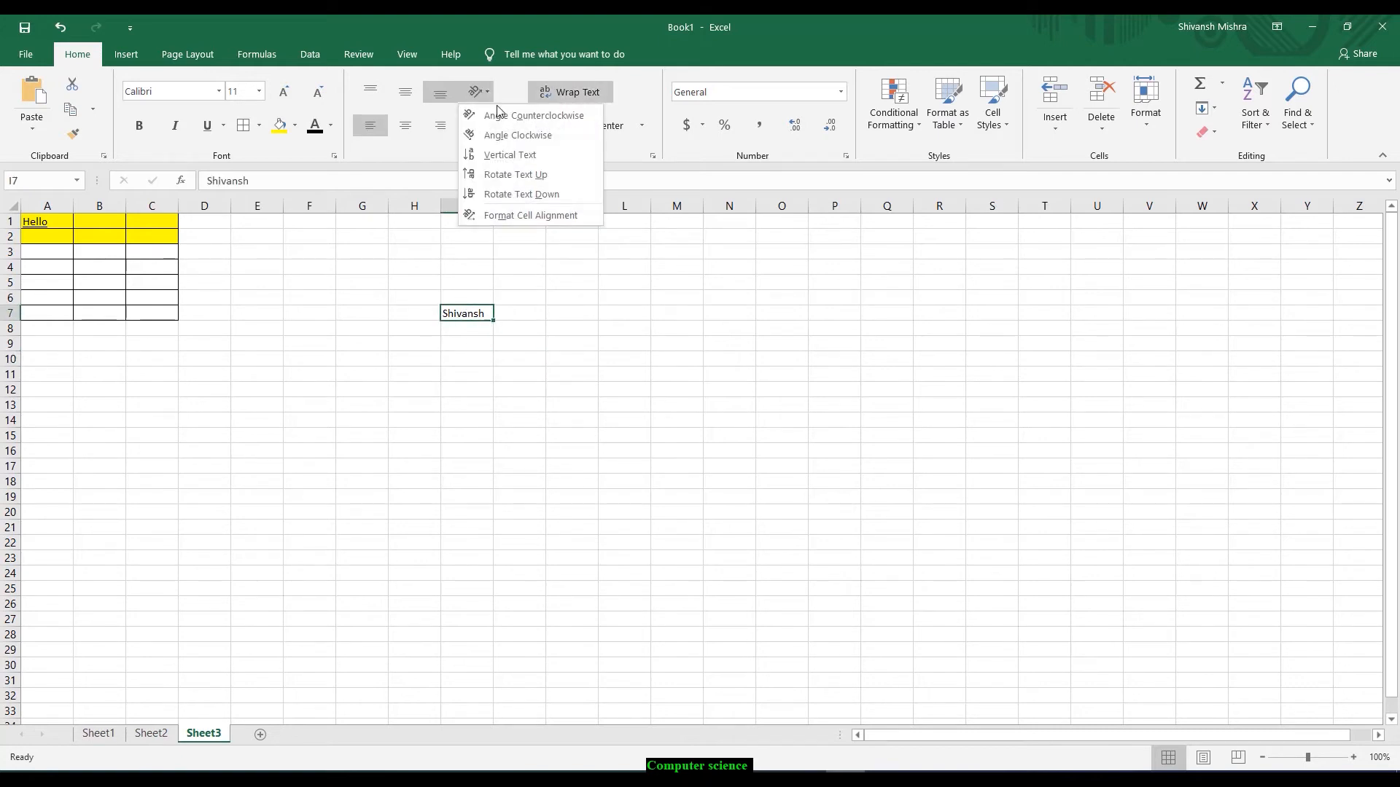
pyautogui.click(513, 153)
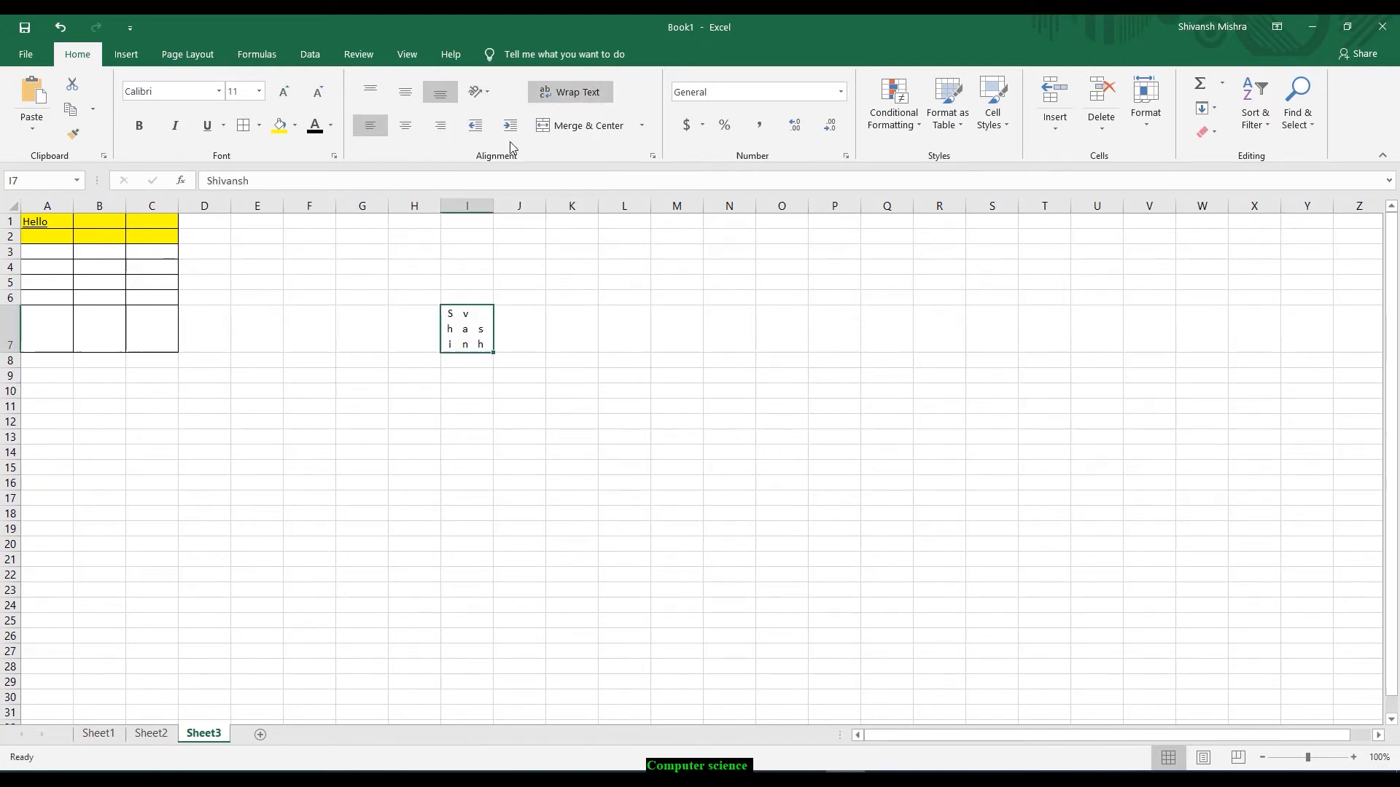
pyautogui.click(483, 95)
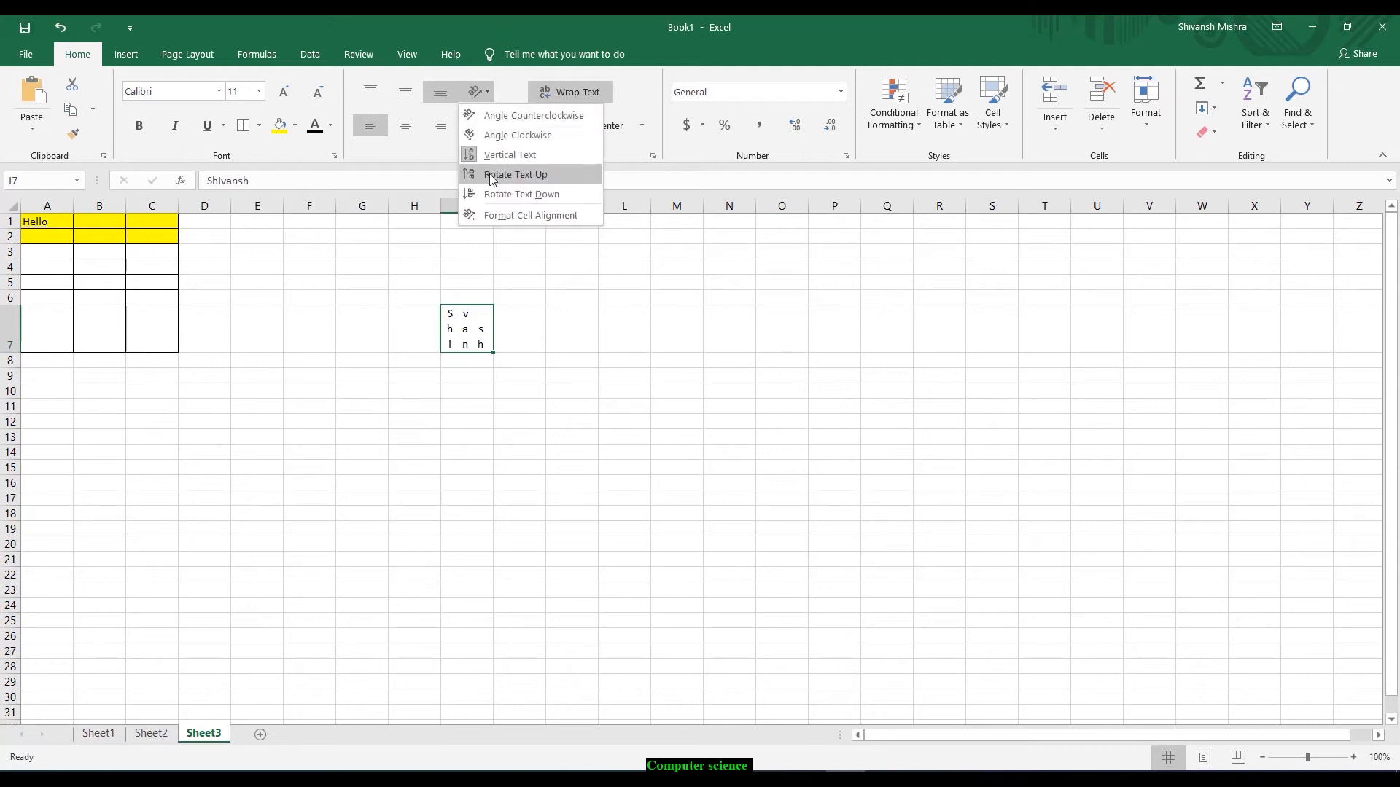
pyautogui.click(497, 197)
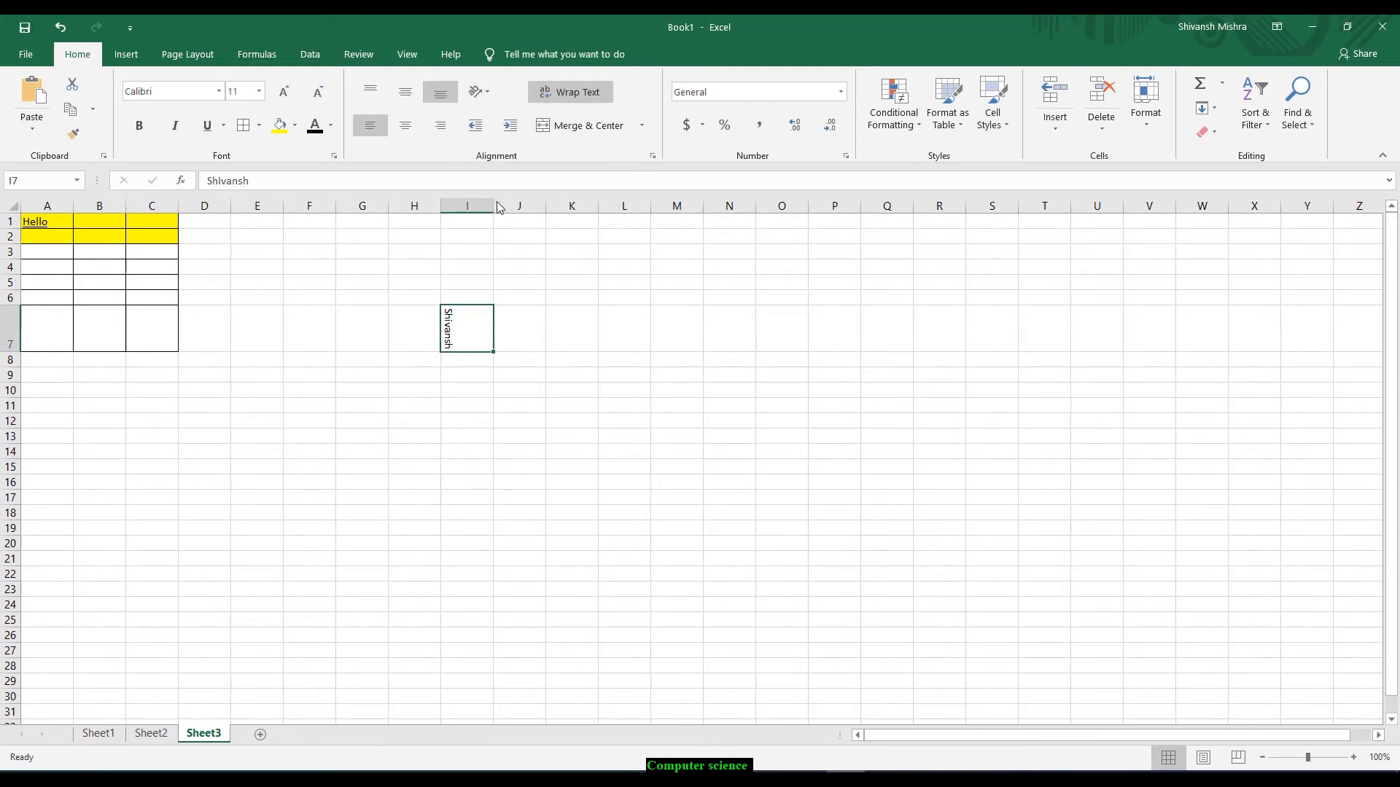
pyautogui.click(490, 94)
pyautogui.click(468, 300)
pyautogui.click(440, 90)
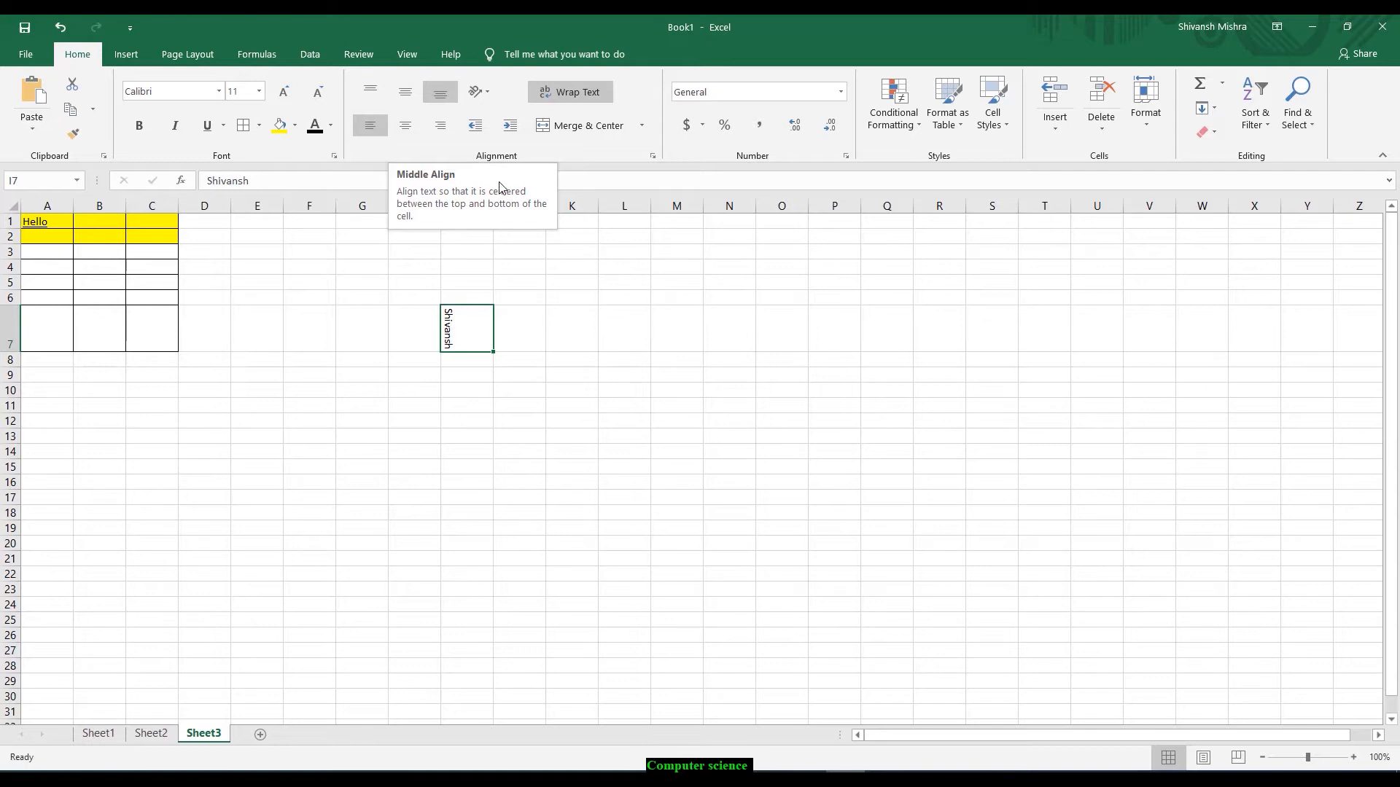
# Enter "Knowledge is power" in cell L12 and wrap the text within the cell.
pyautogui.click(624, 421)
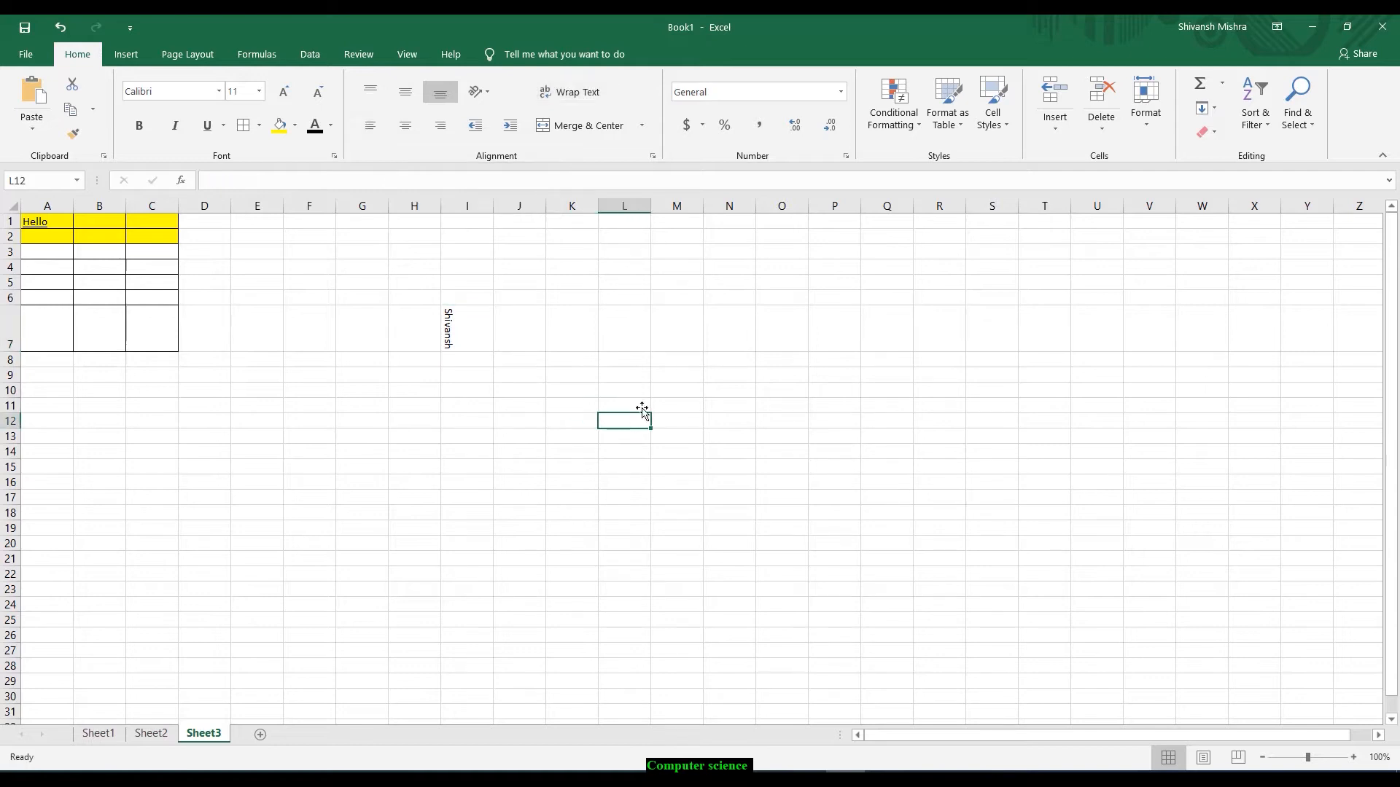
pyautogui.write('K')
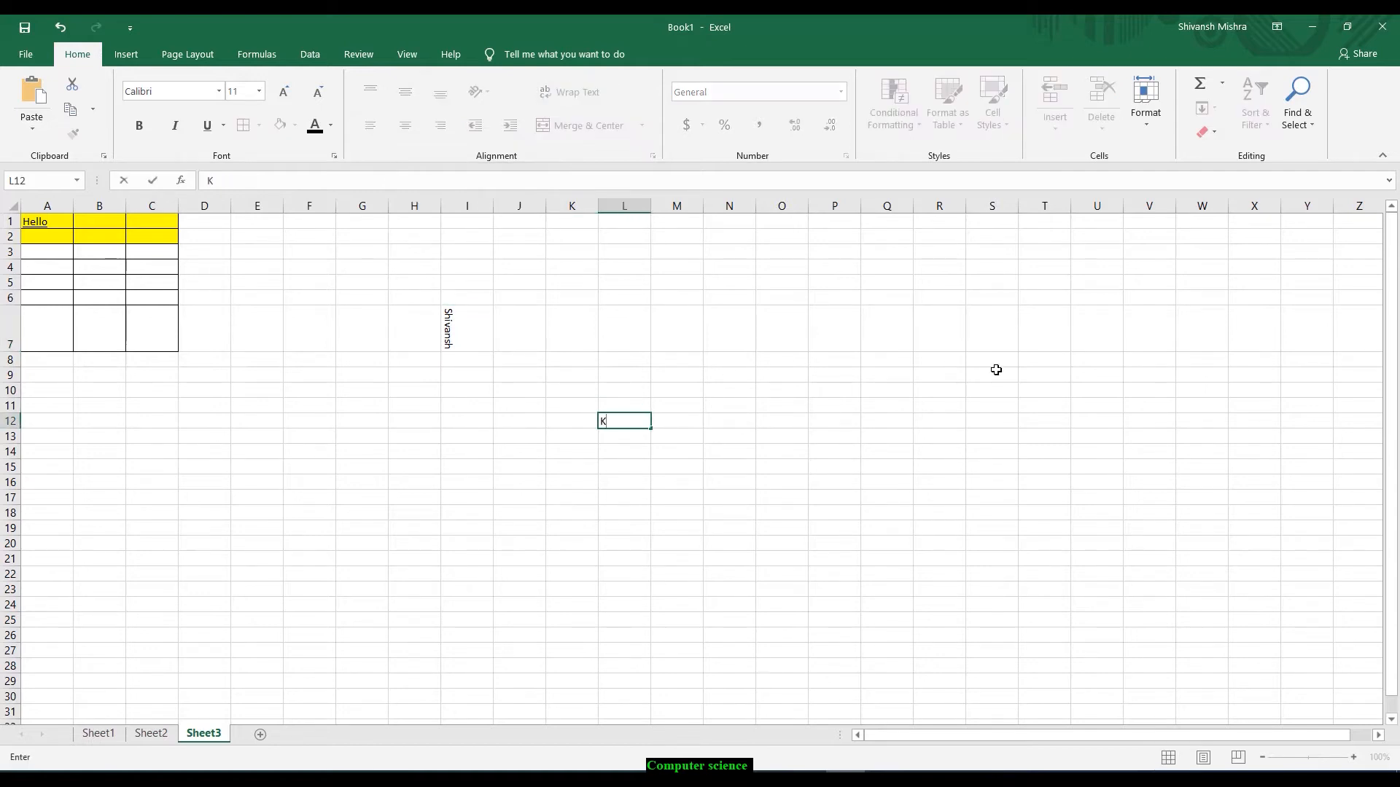
pyautogui.write('nowledge is power')
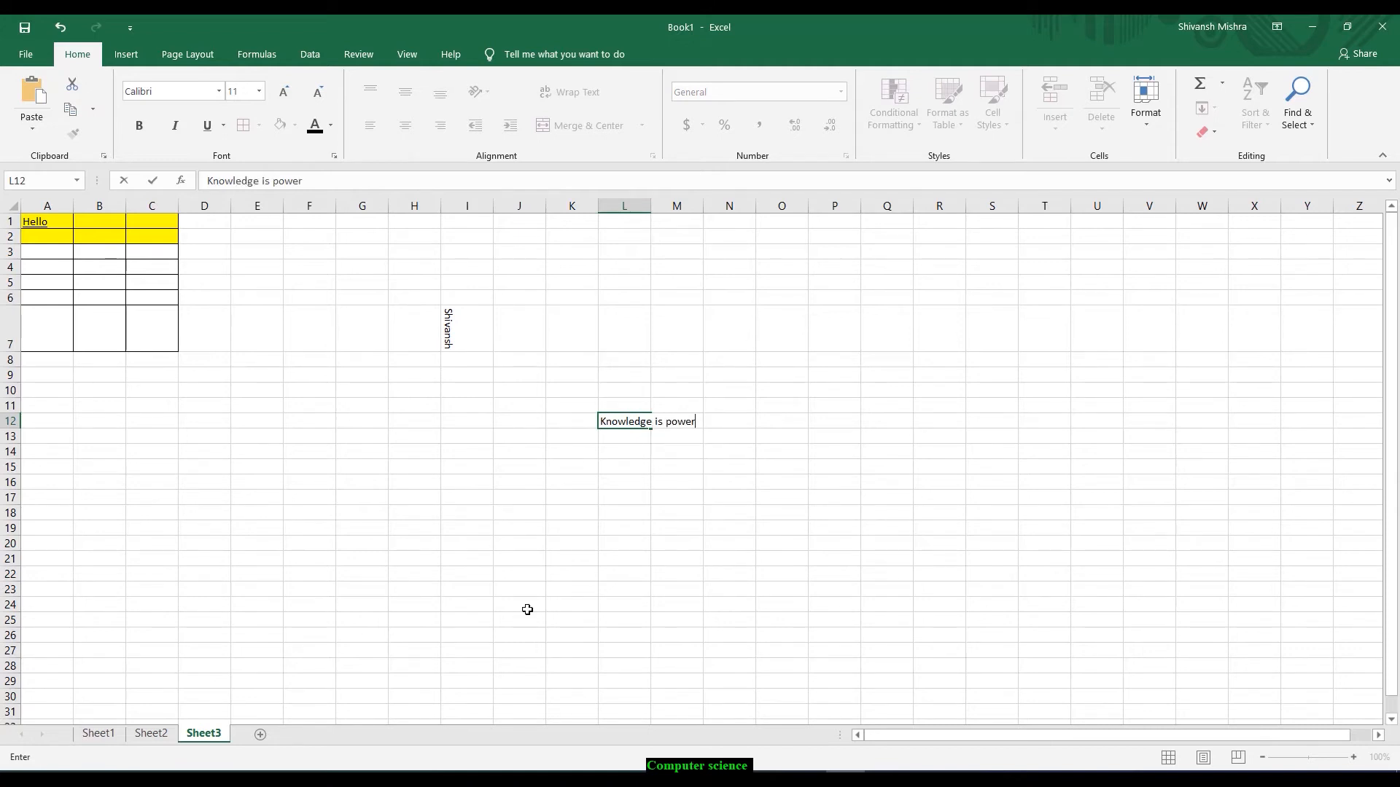
pyautogui.click(560, 560)
pyautogui.click(635, 437)
pyautogui.click(631, 422)
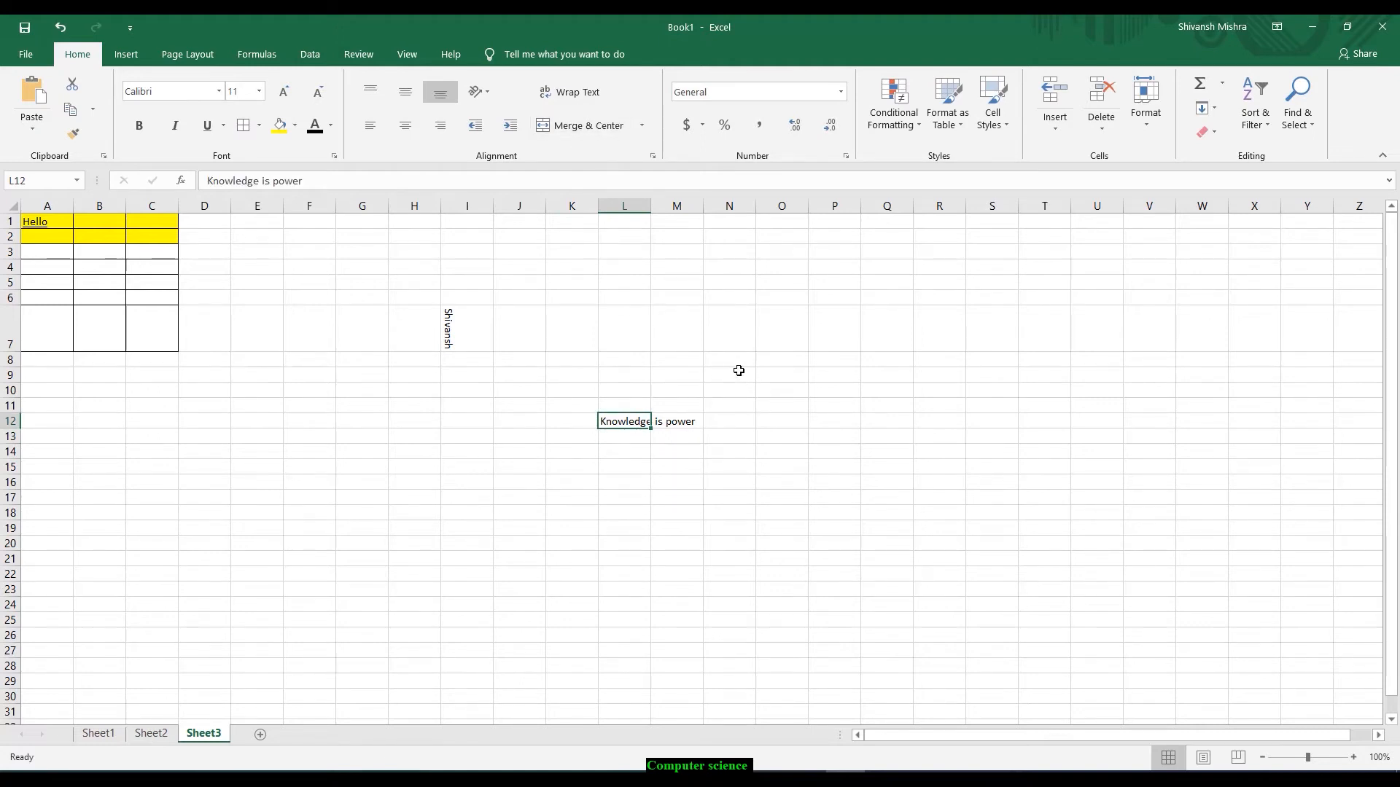
pyautogui.click(577, 92)
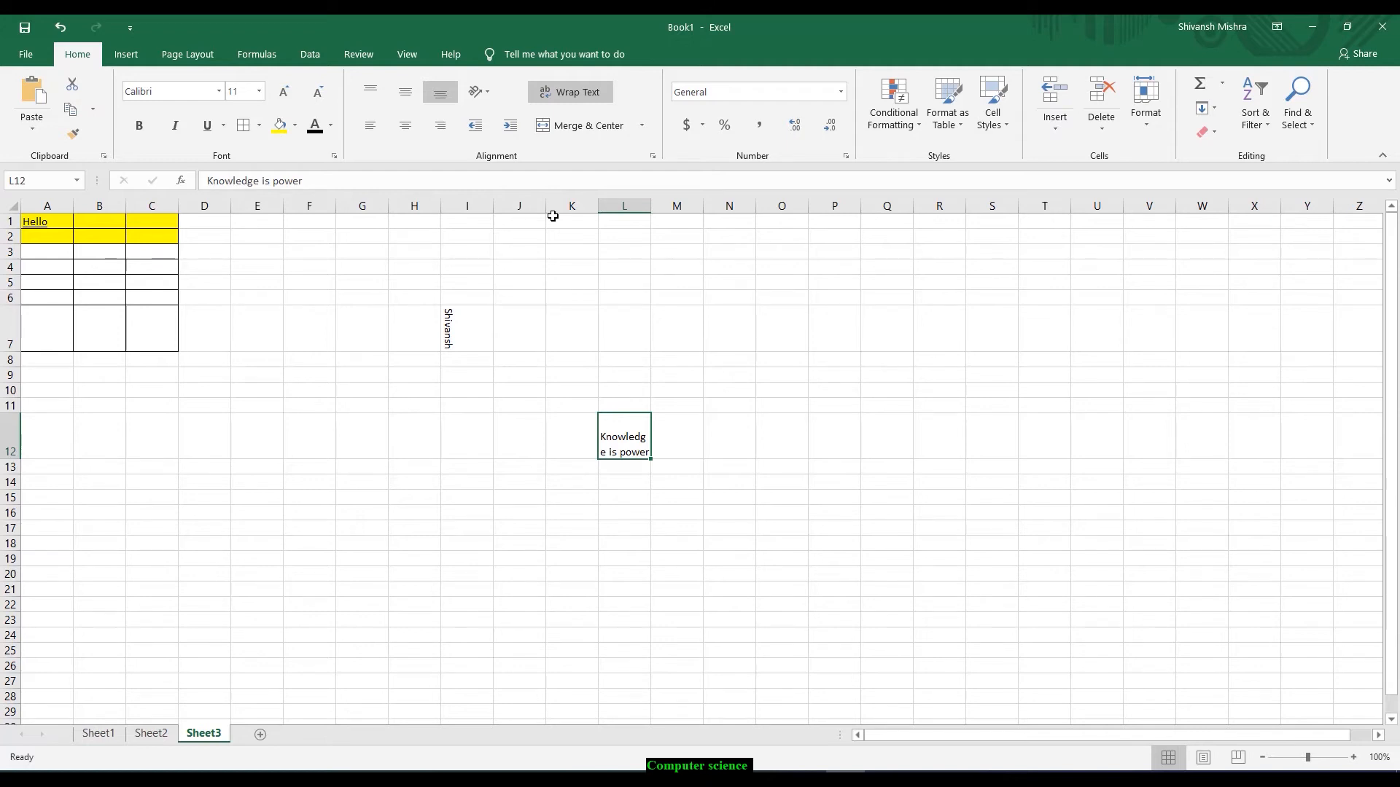
# Enter the sample text "Work is Workship" in cell N10.
pyautogui.click(725, 437)
pyautogui.click(738, 388)
pyautogui.write('Wo')
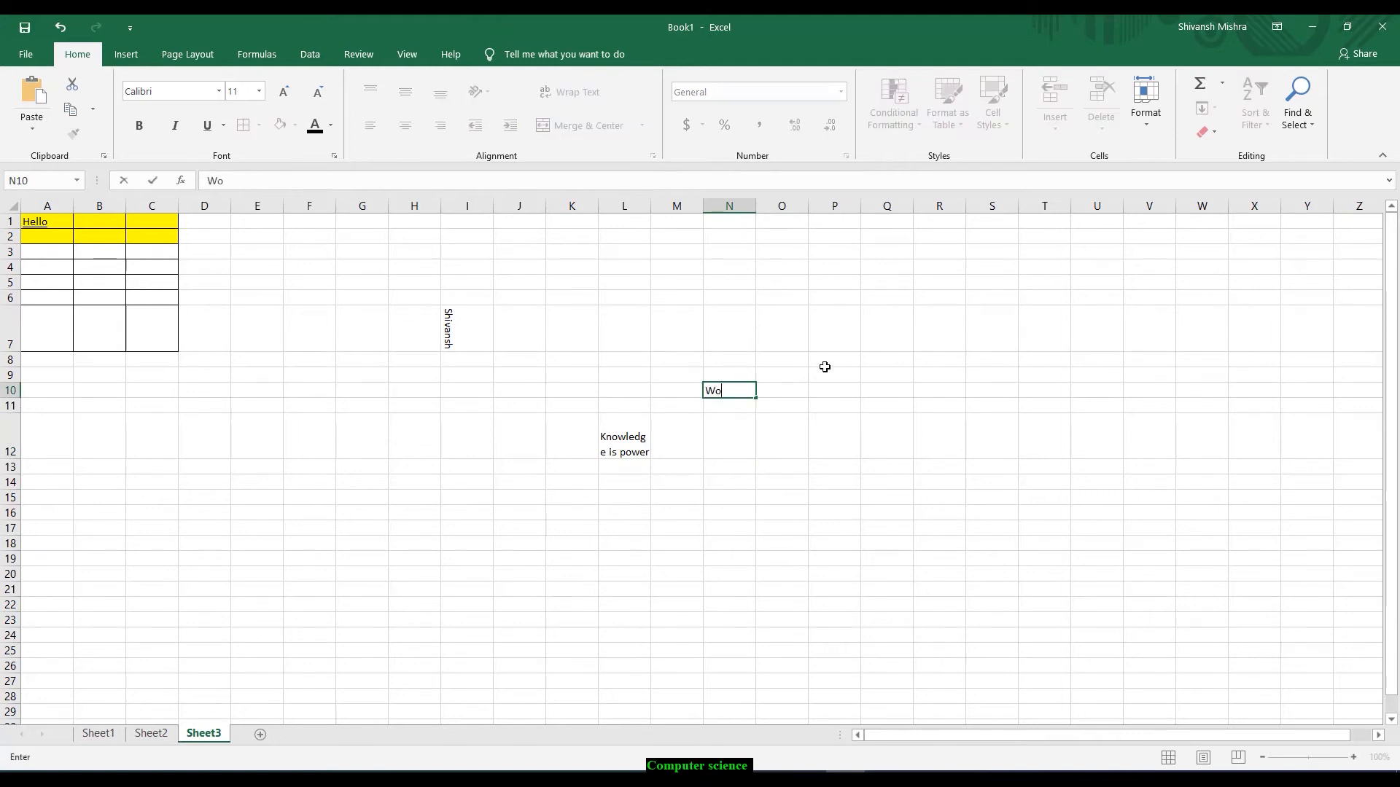
pyautogui.write('rk is WOrkship')
pyautogui.click(688, 526)
pyautogui.click(729, 375)
pyautogui.click(735, 402)
pyautogui.click(728, 391)
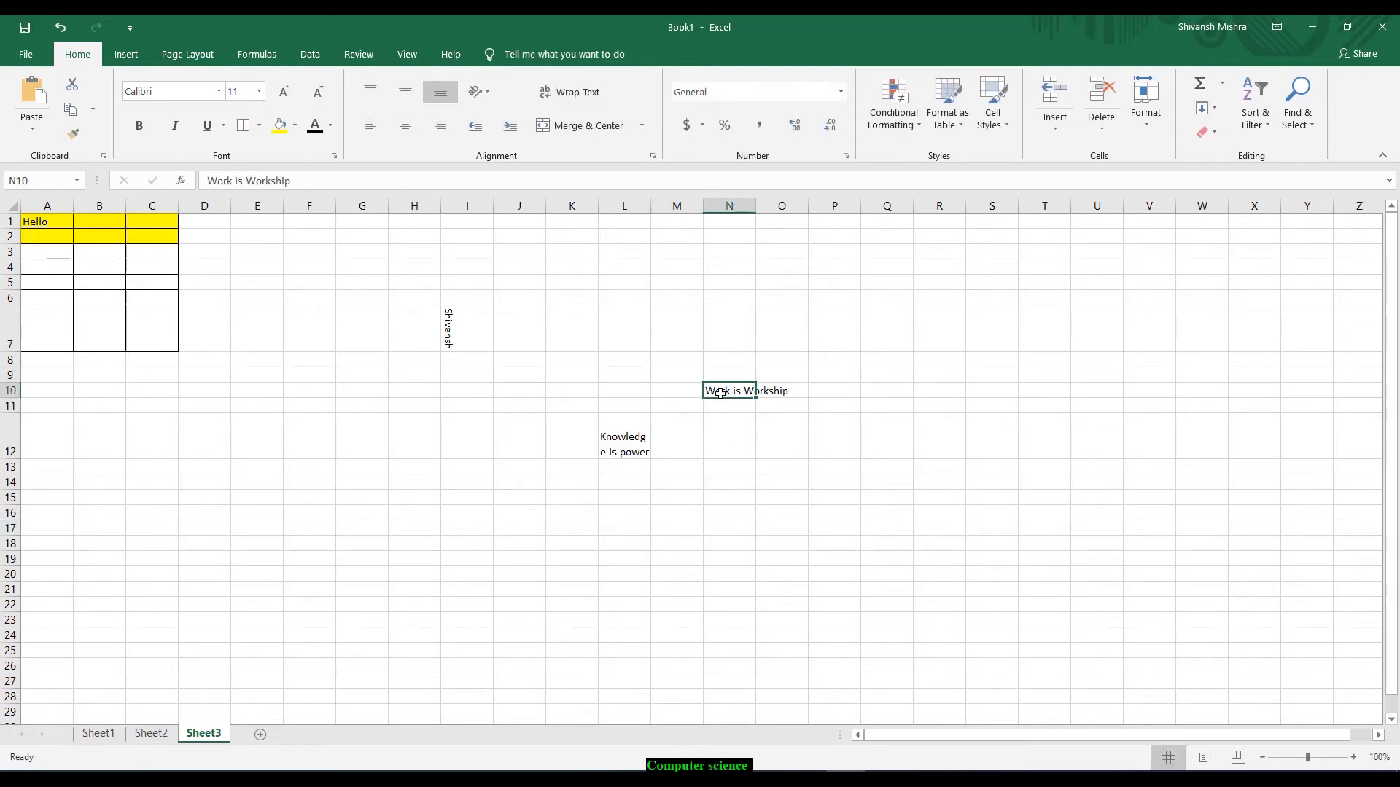
# Merge and center N10:O10 so the text spans both cells.
pyautogui.moveTo(712, 391); pyautogui.dragTo(773, 389)
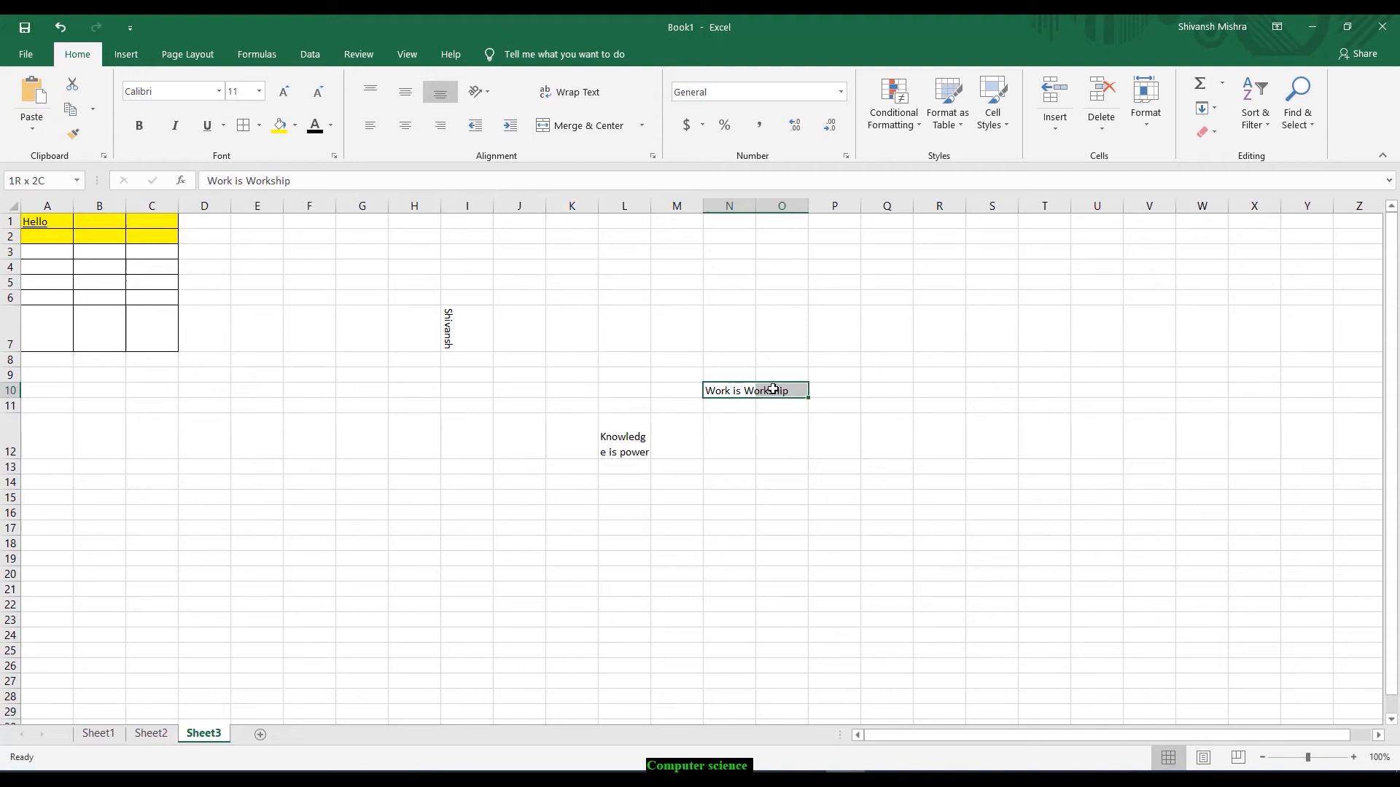
pyautogui.click(602, 124)
pyautogui.click(839, 481)
pyautogui.moveTo(756, 397); pyautogui.dragTo(760, 395)
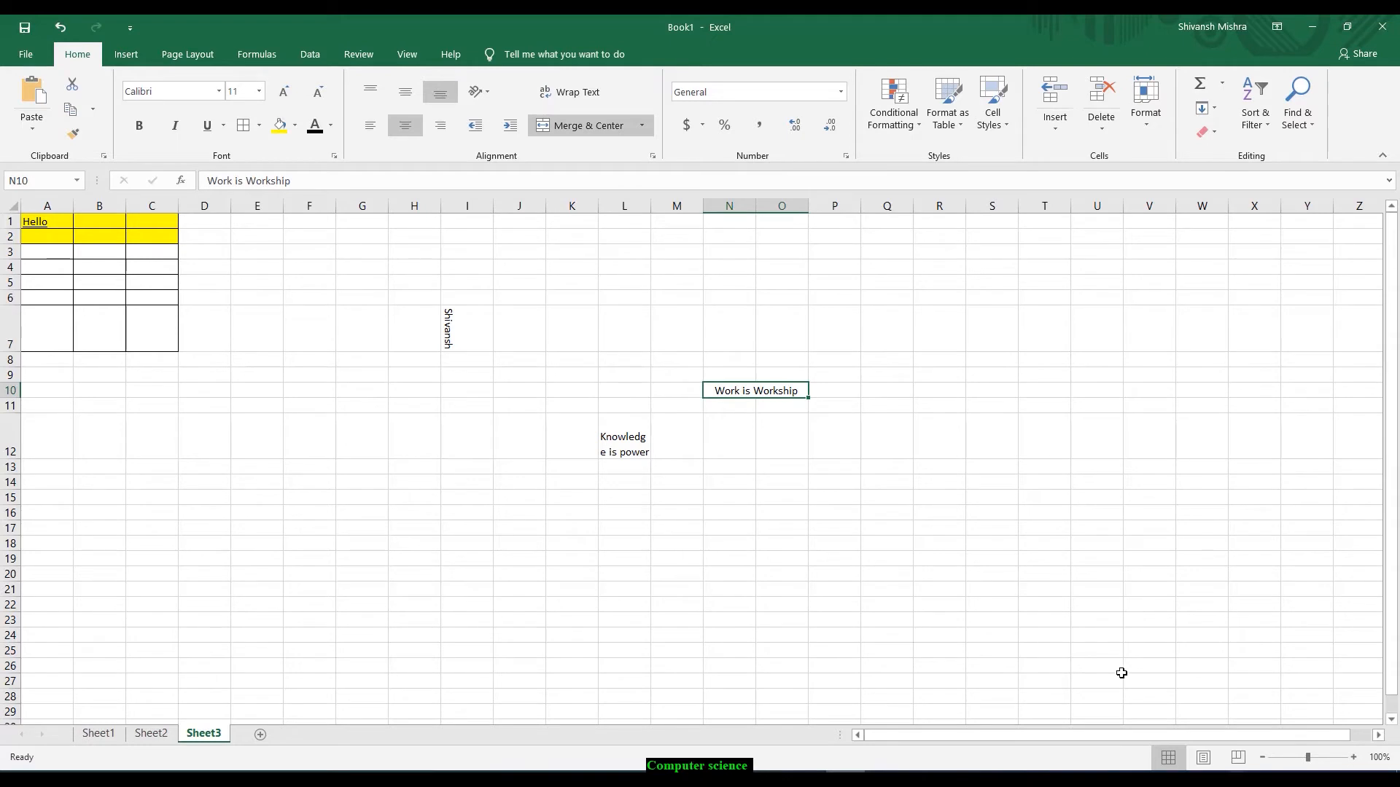
pyautogui.click(1006, 512)
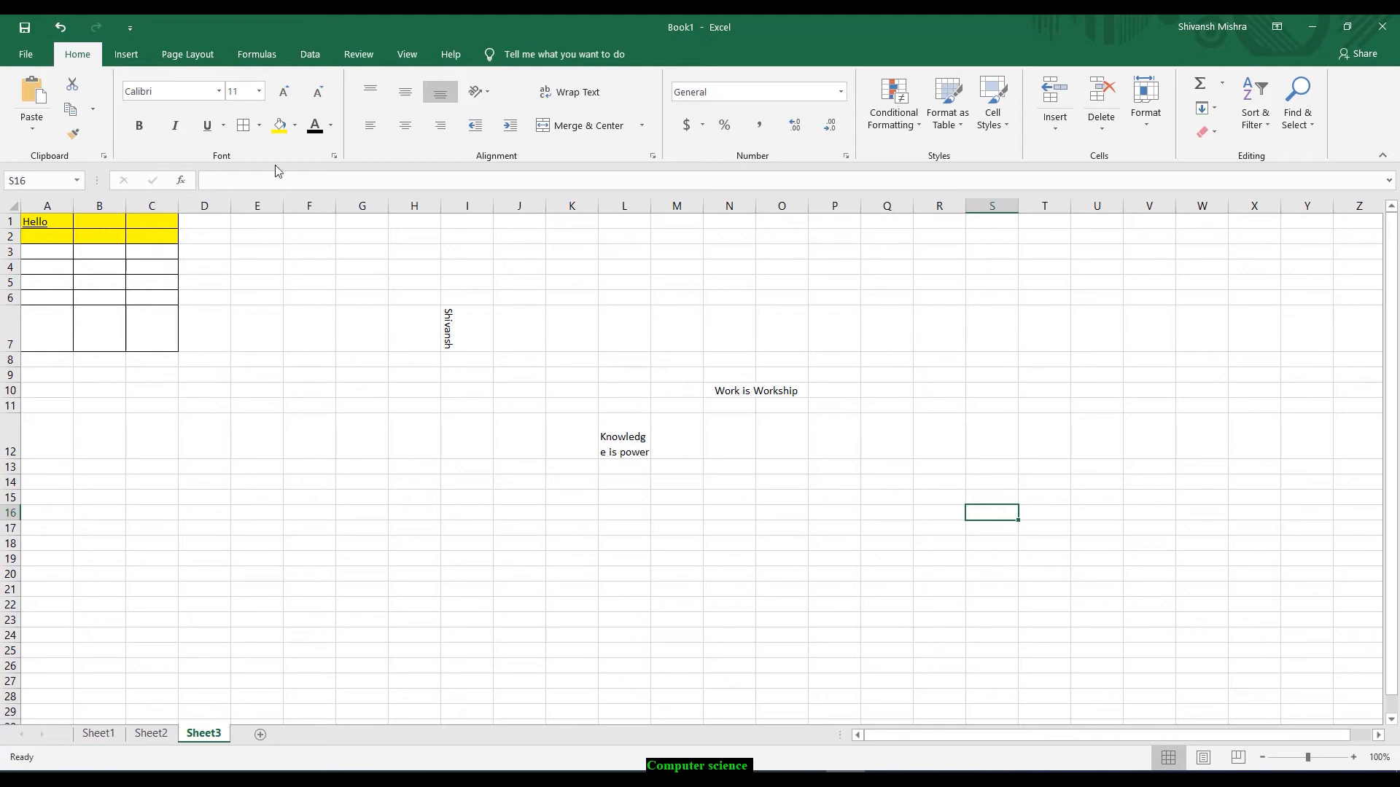
# Change the Hello text in A1 to the ARCADE font at size 16.
pyautogui.click(51, 222)
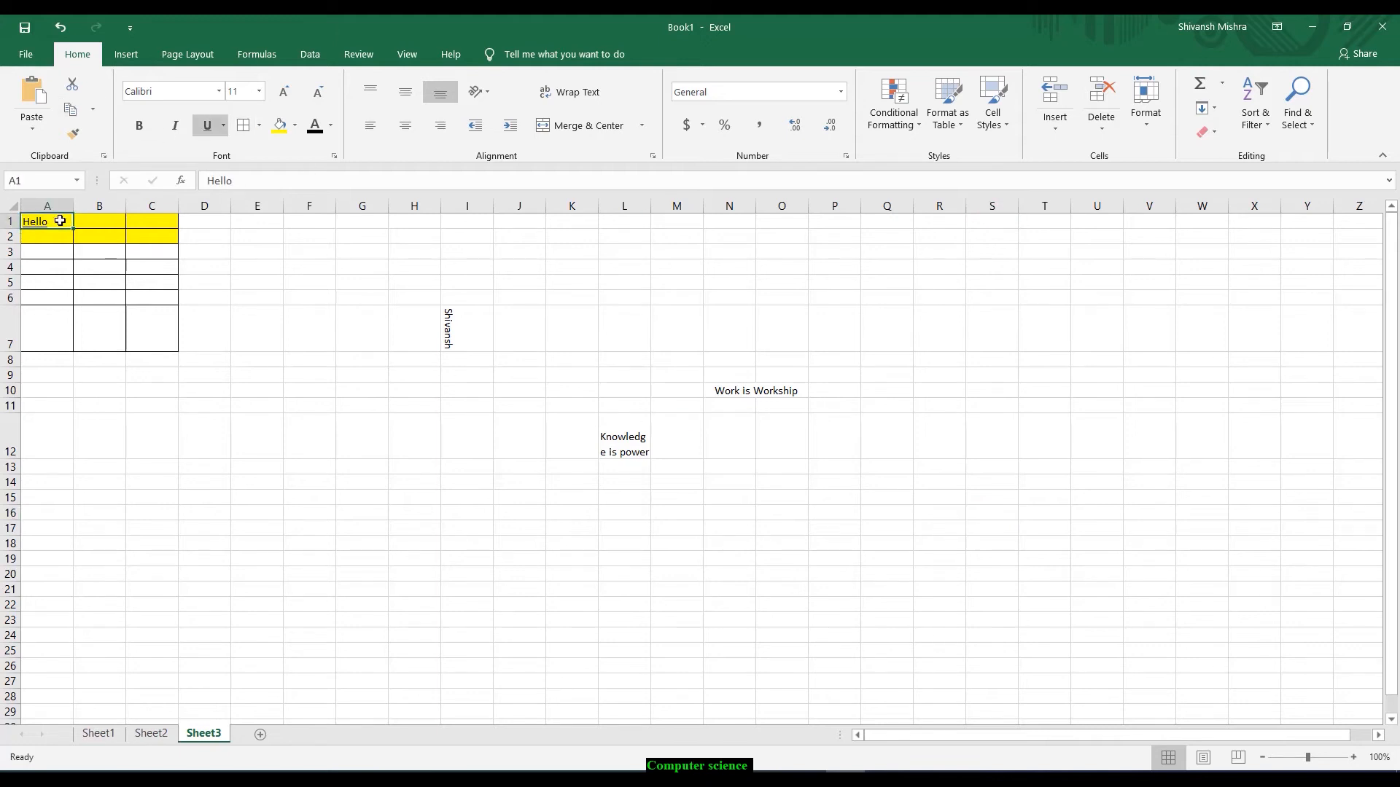
pyautogui.click(218, 91)
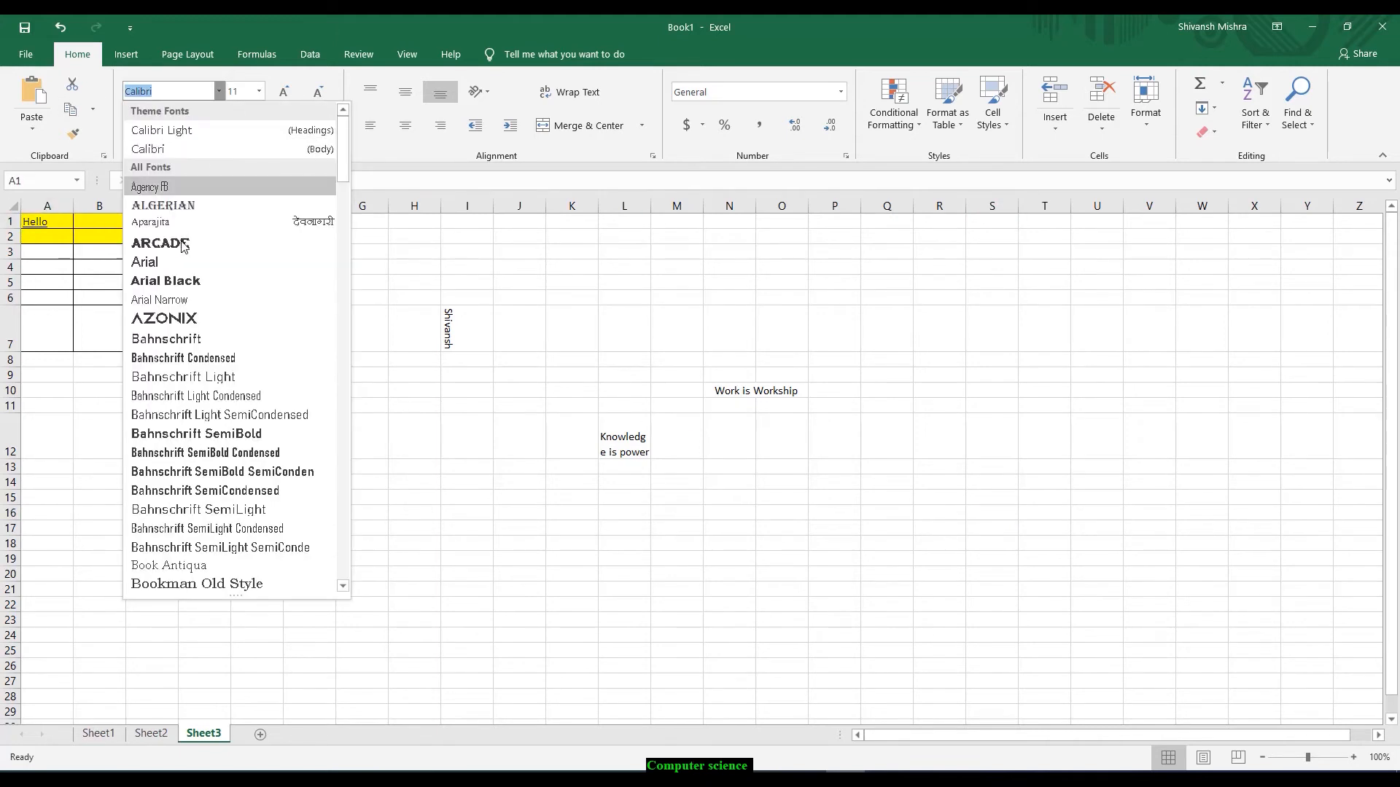
pyautogui.click(160, 243)
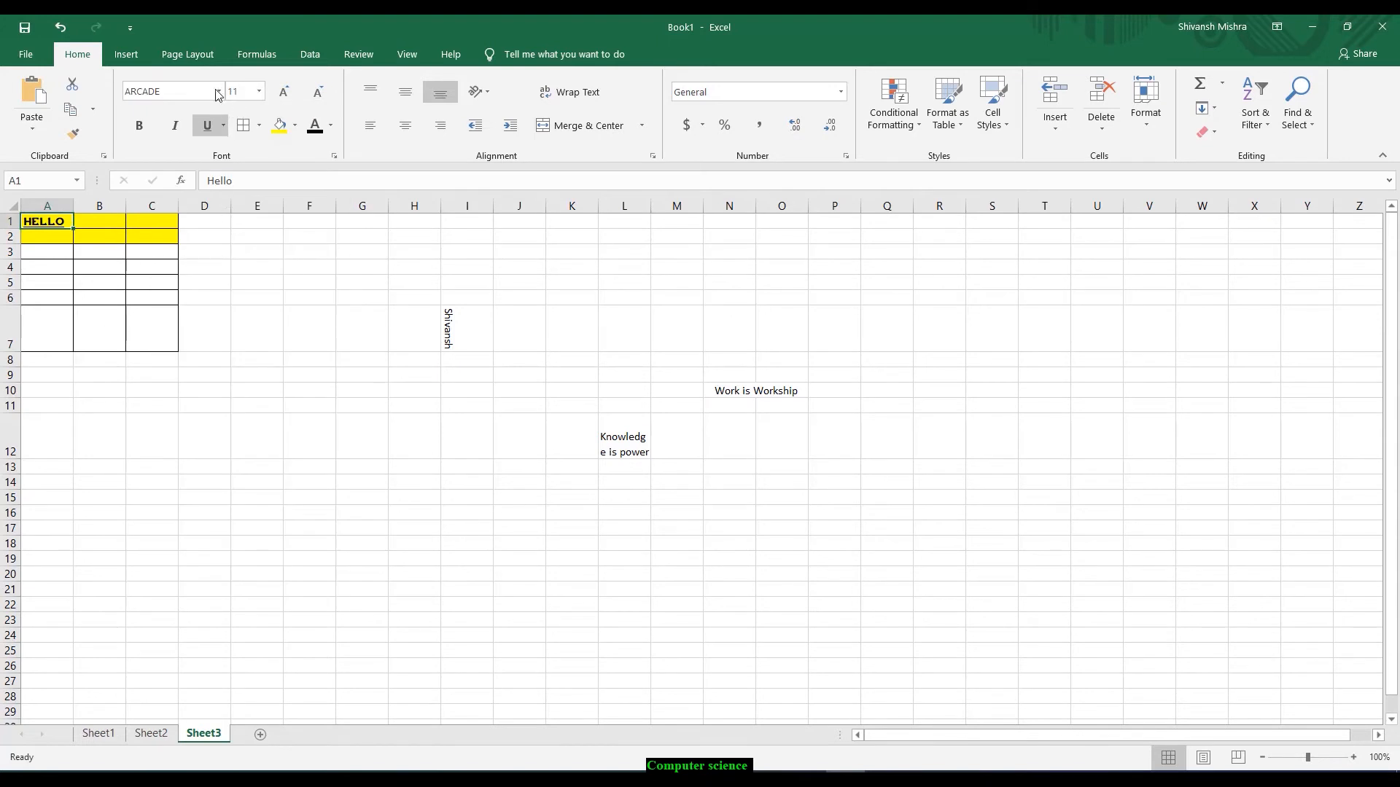
pyautogui.click(259, 92)
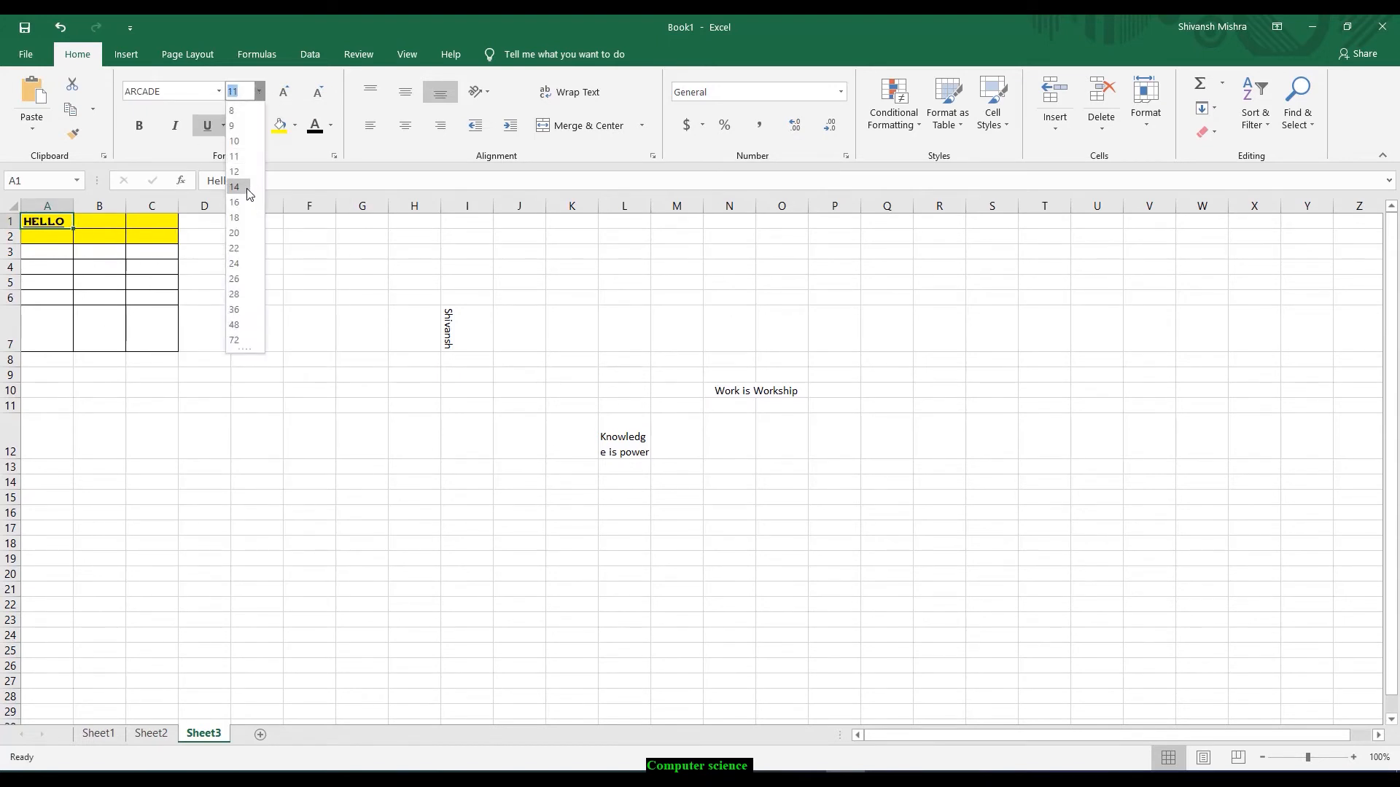
pyautogui.click(241, 212)
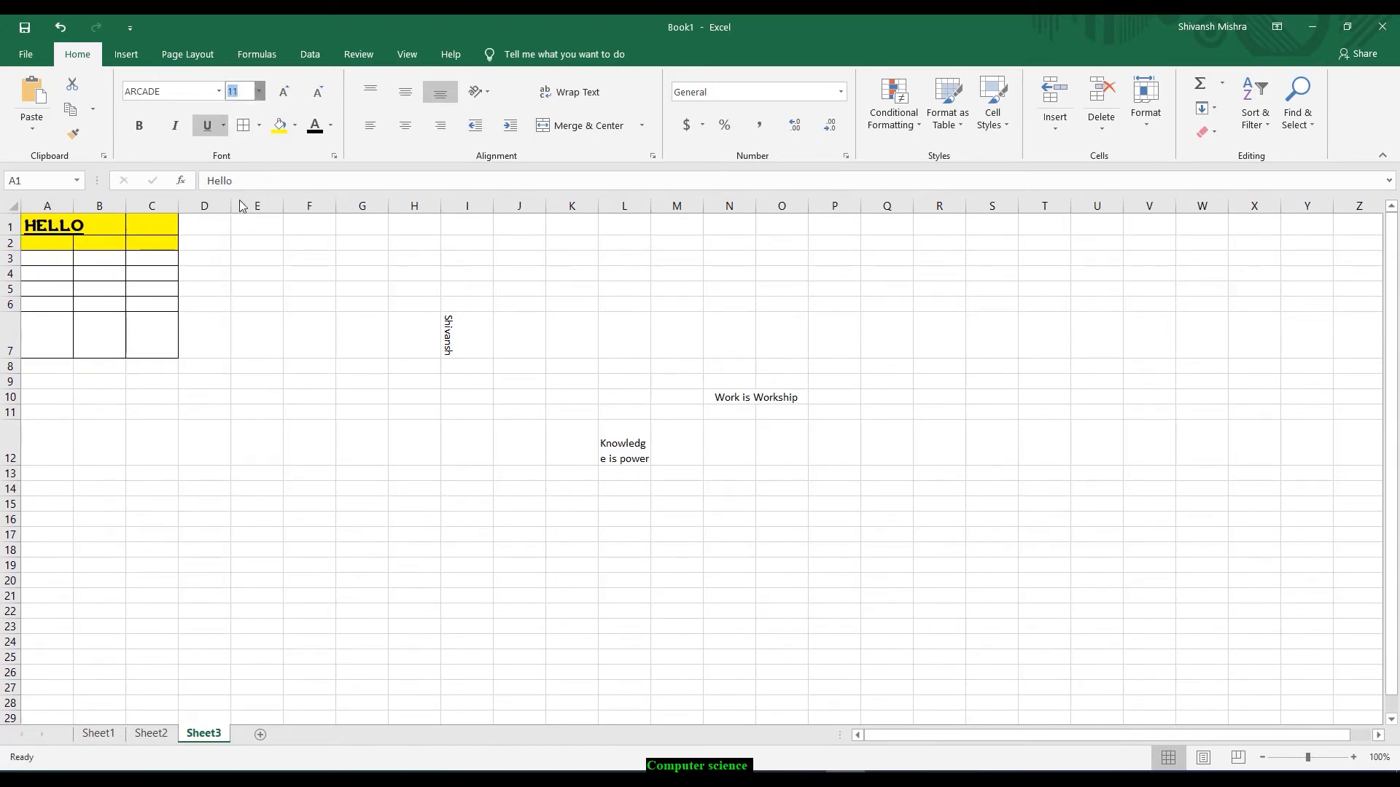
# Auto-fit the width of column A to its contents.
pyautogui.doubleClick(73, 205)
pyautogui.click(99, 257)
pyautogui.click(66, 245)
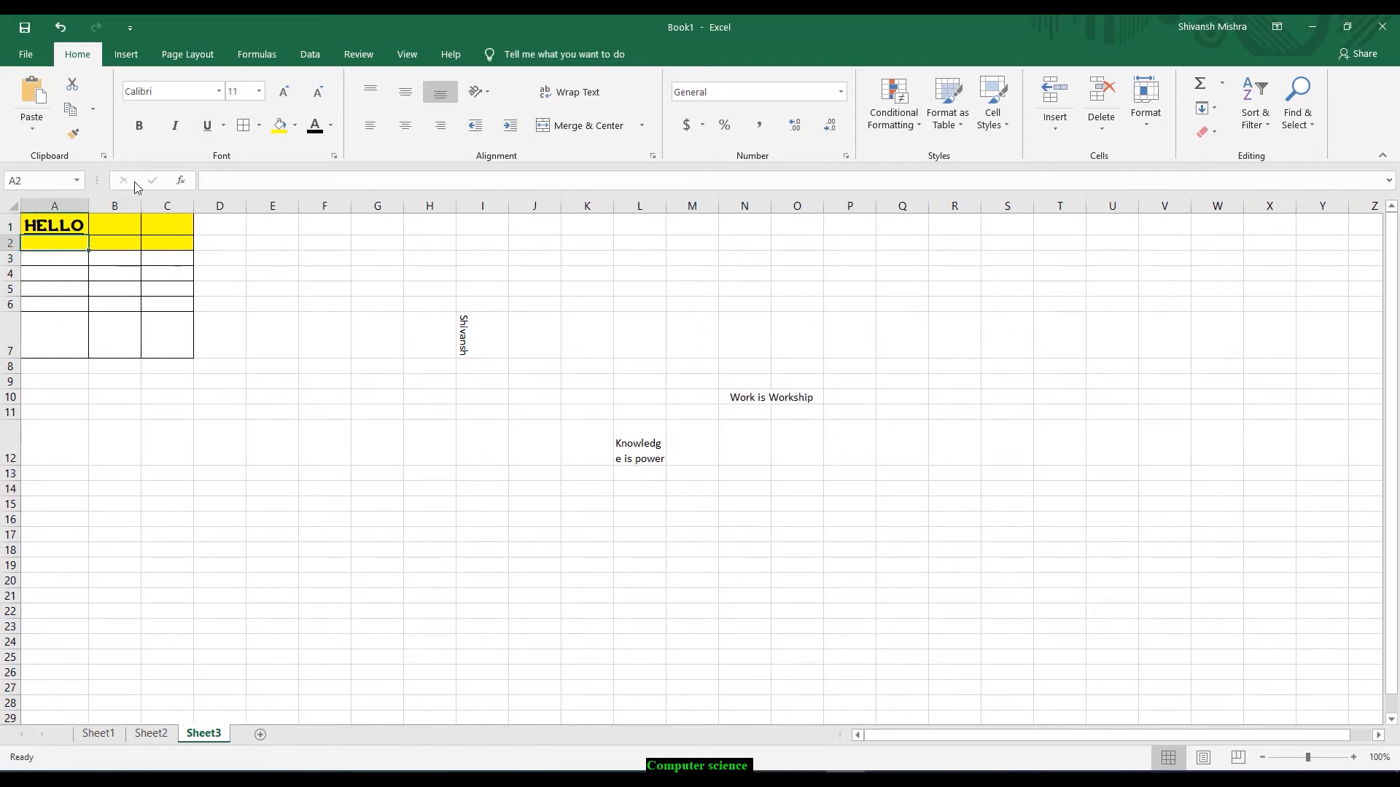
# Apply bold and italic to the Hello text in A1.
pyautogui.click(65, 218)
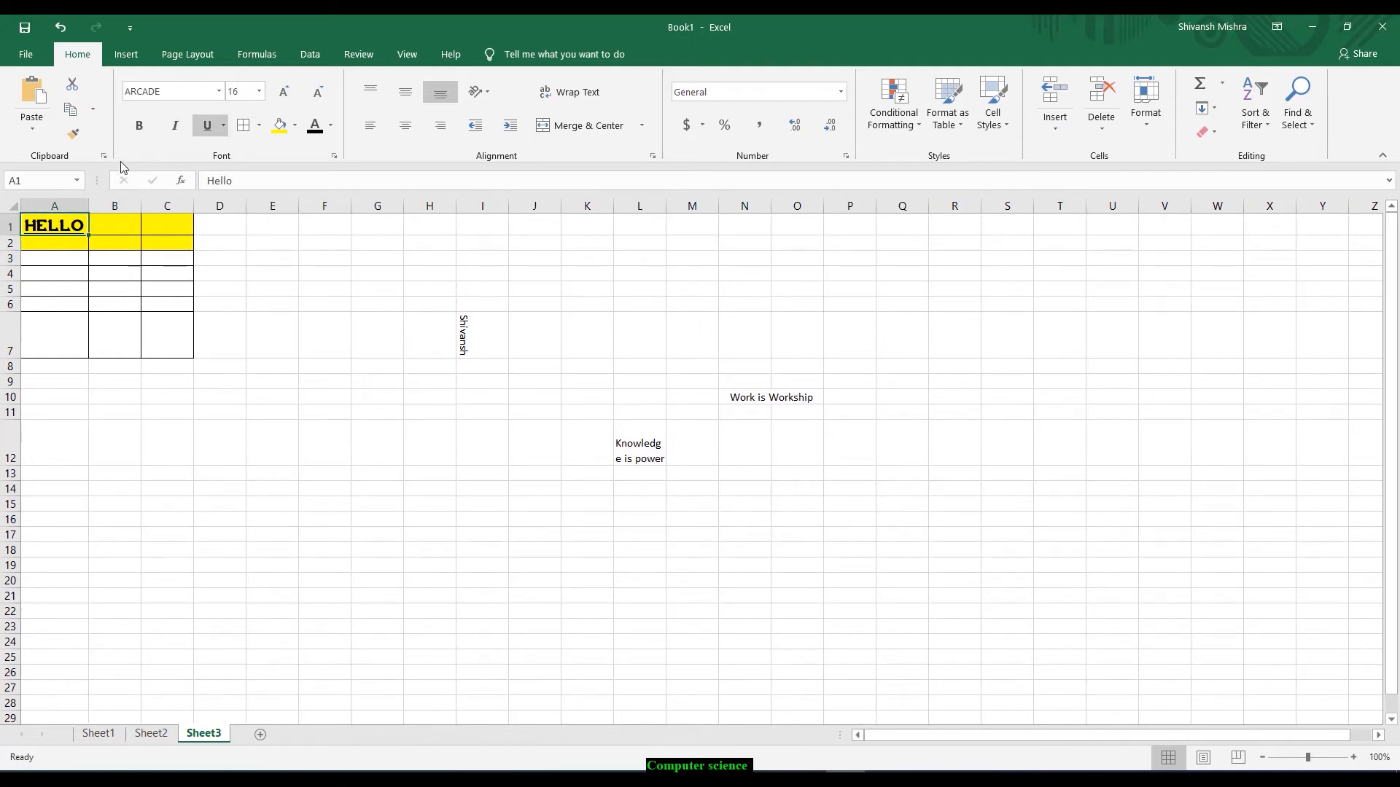
pyautogui.click(138, 125)
pyautogui.click(175, 126)
pyautogui.click(177, 258)
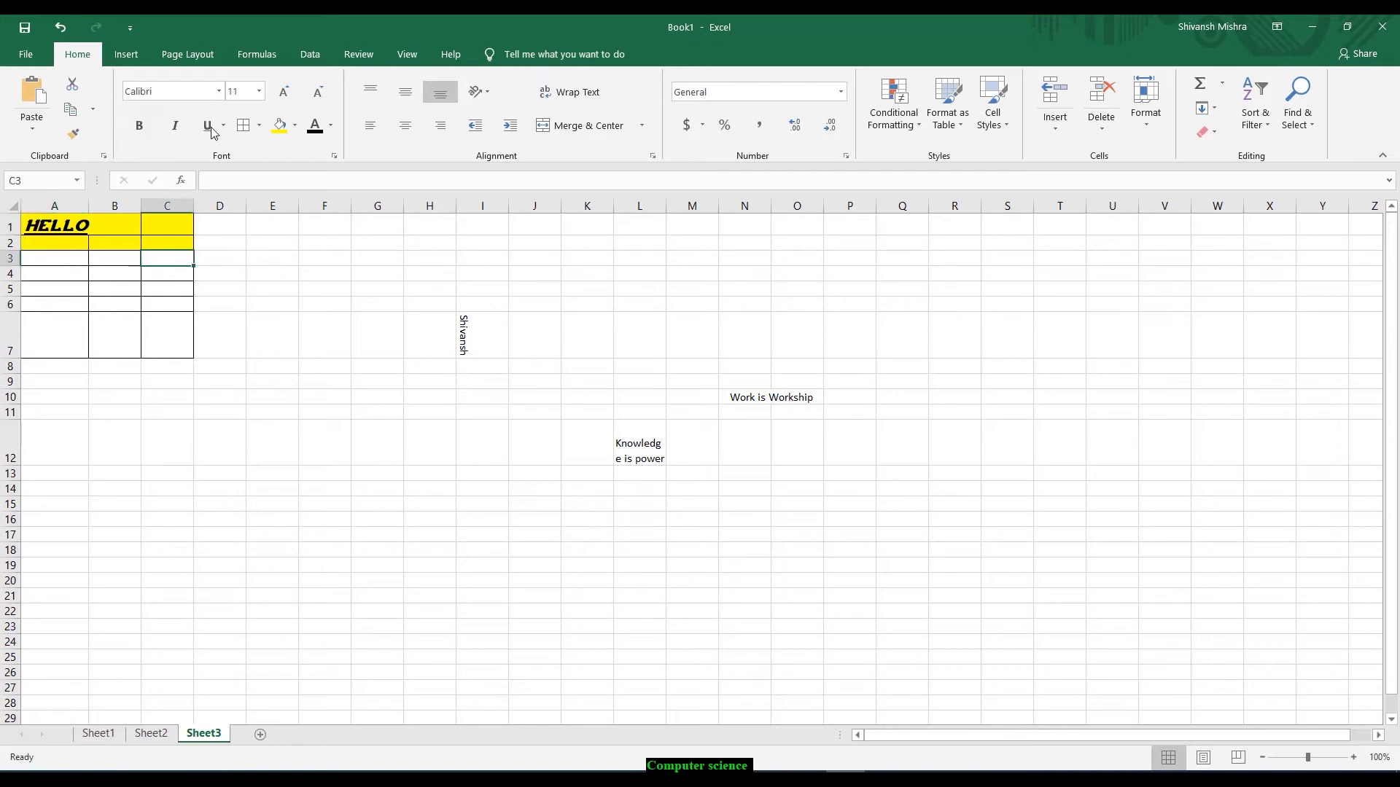
pyautogui.click(80, 229)
pyautogui.click(138, 287)
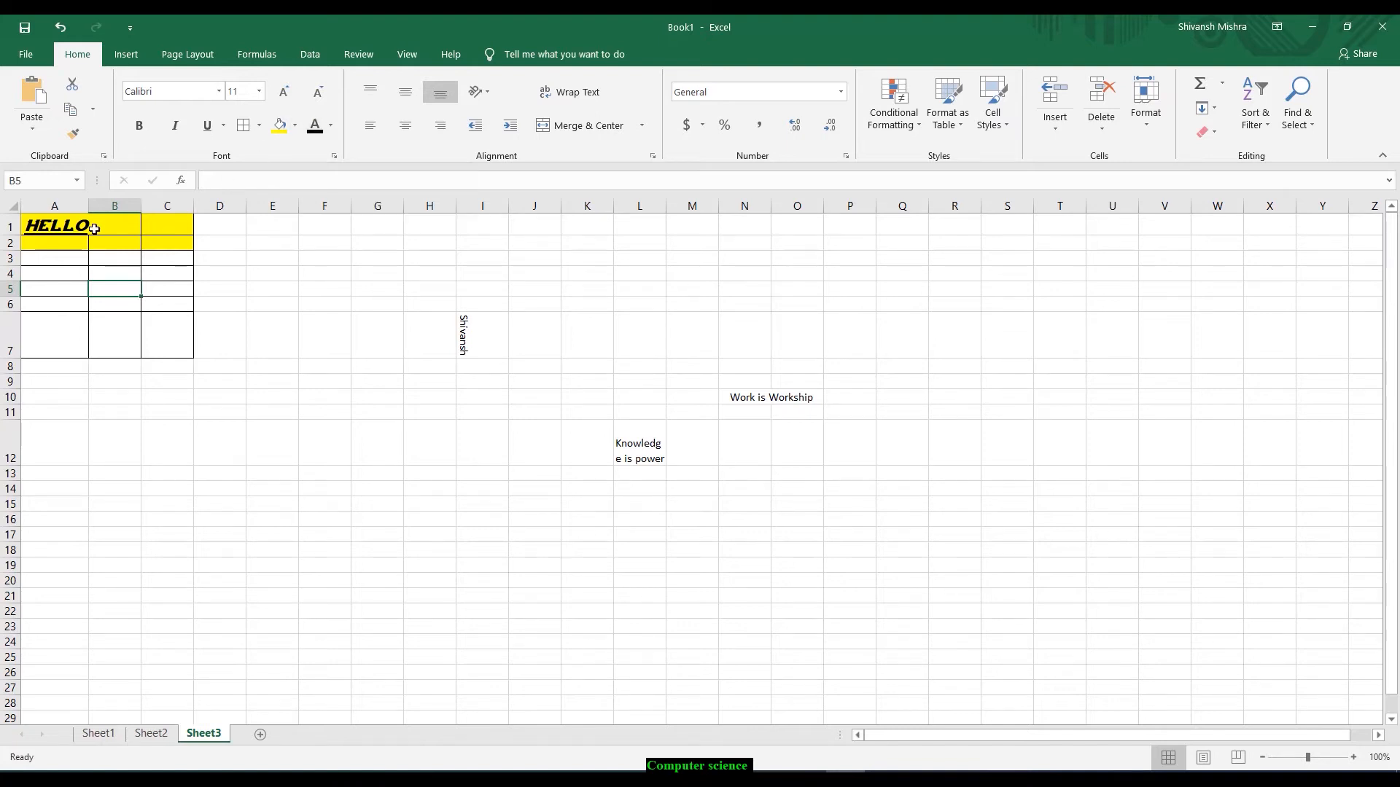
# Change the font colour of the Hello text in A1 to dark green.
pyautogui.click(54, 232)
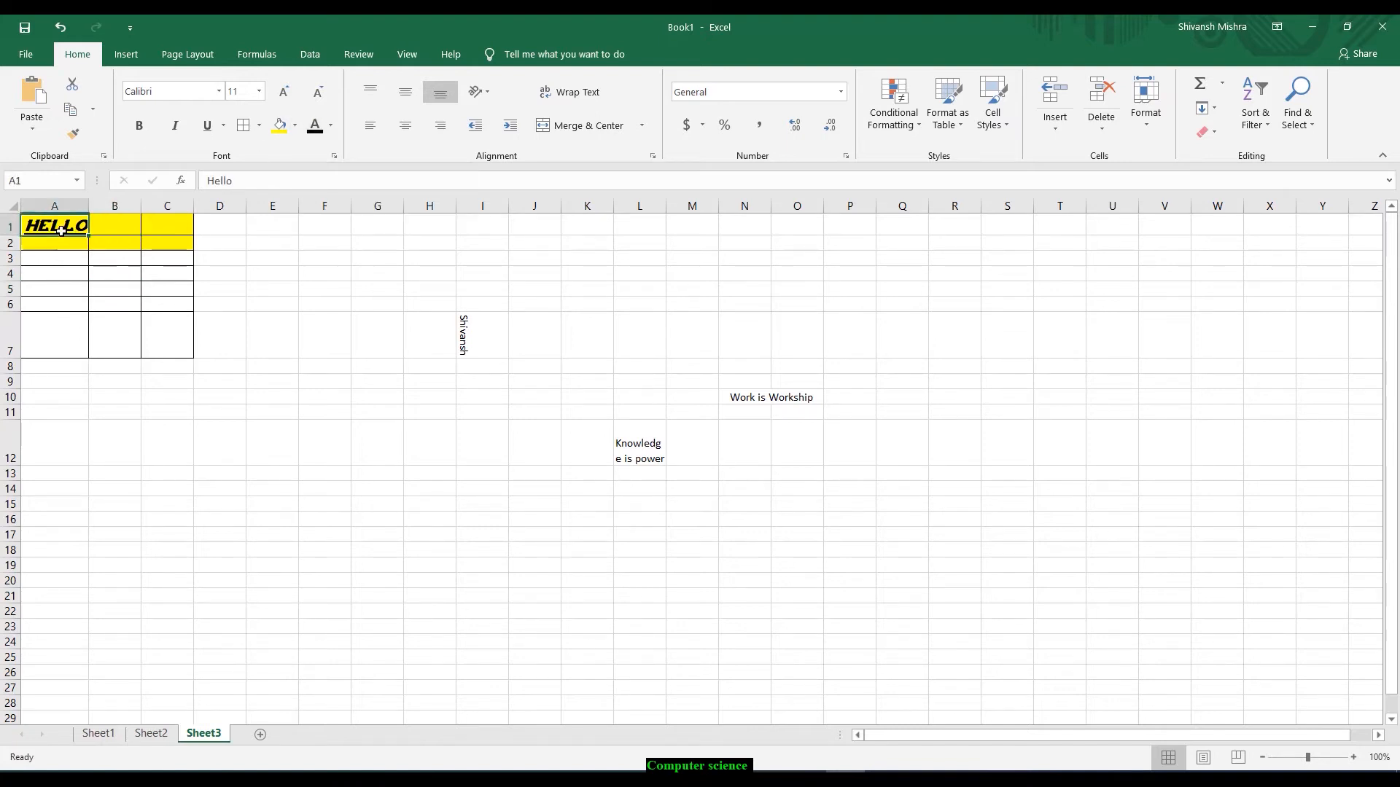
pyautogui.click(330, 125)
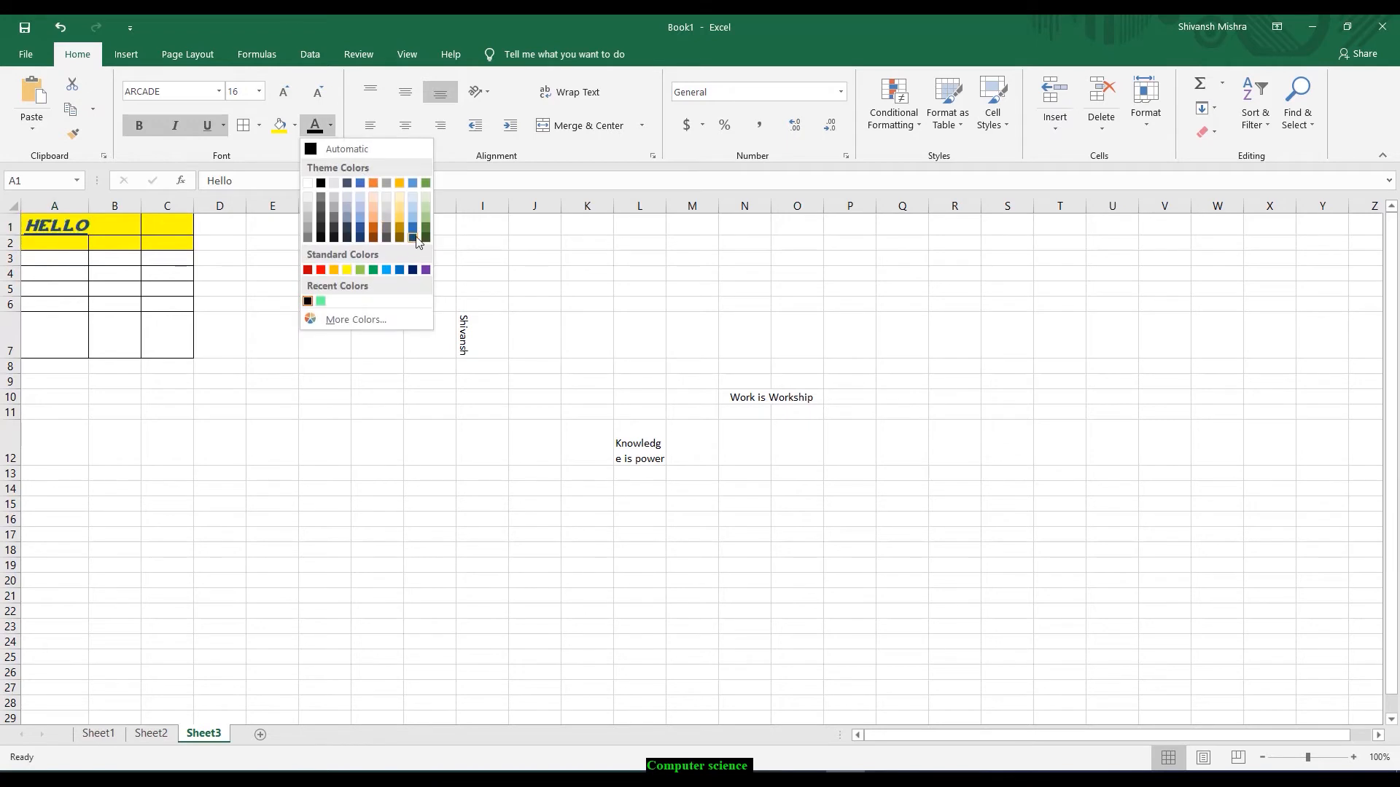
pyautogui.click(400, 232)
pyautogui.click(301, 273)
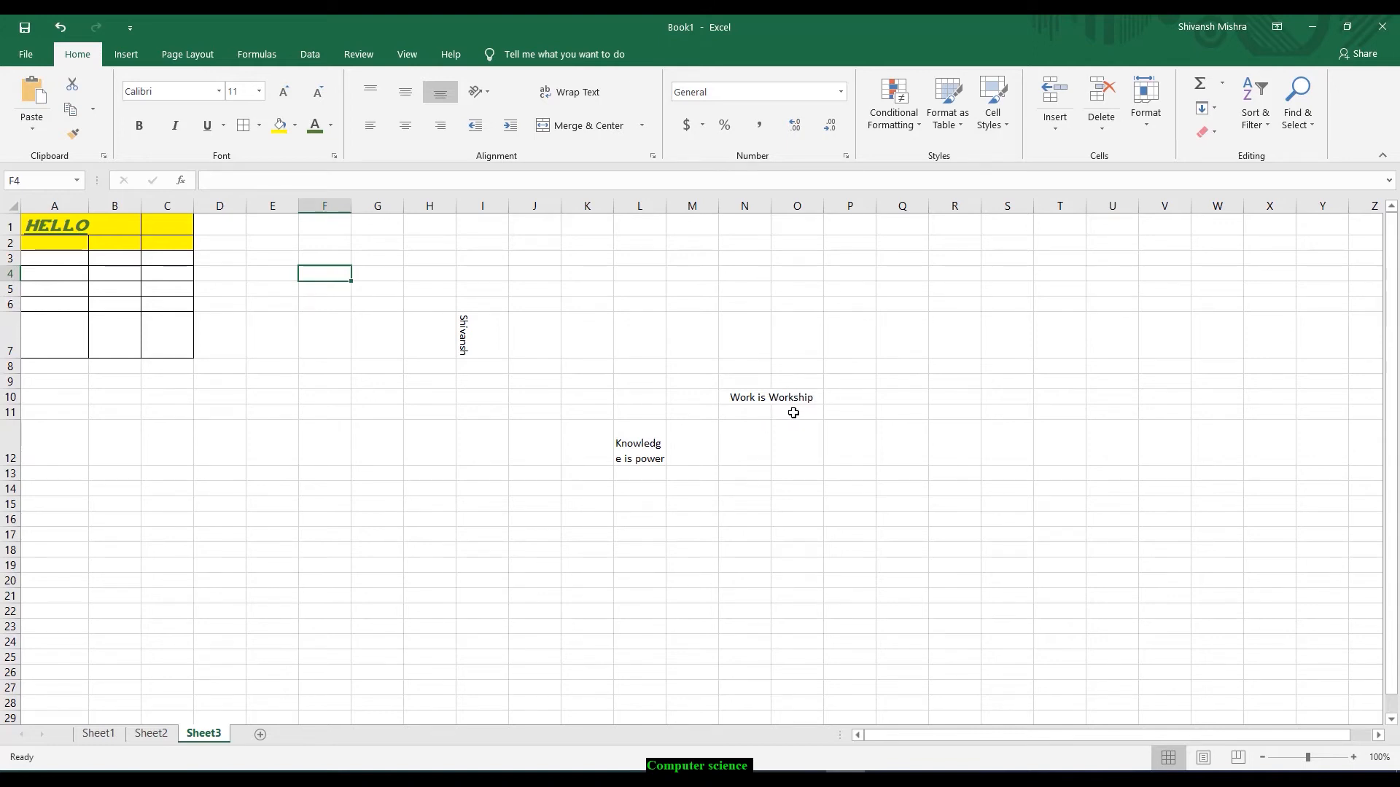
pyautogui.click(849, 398)
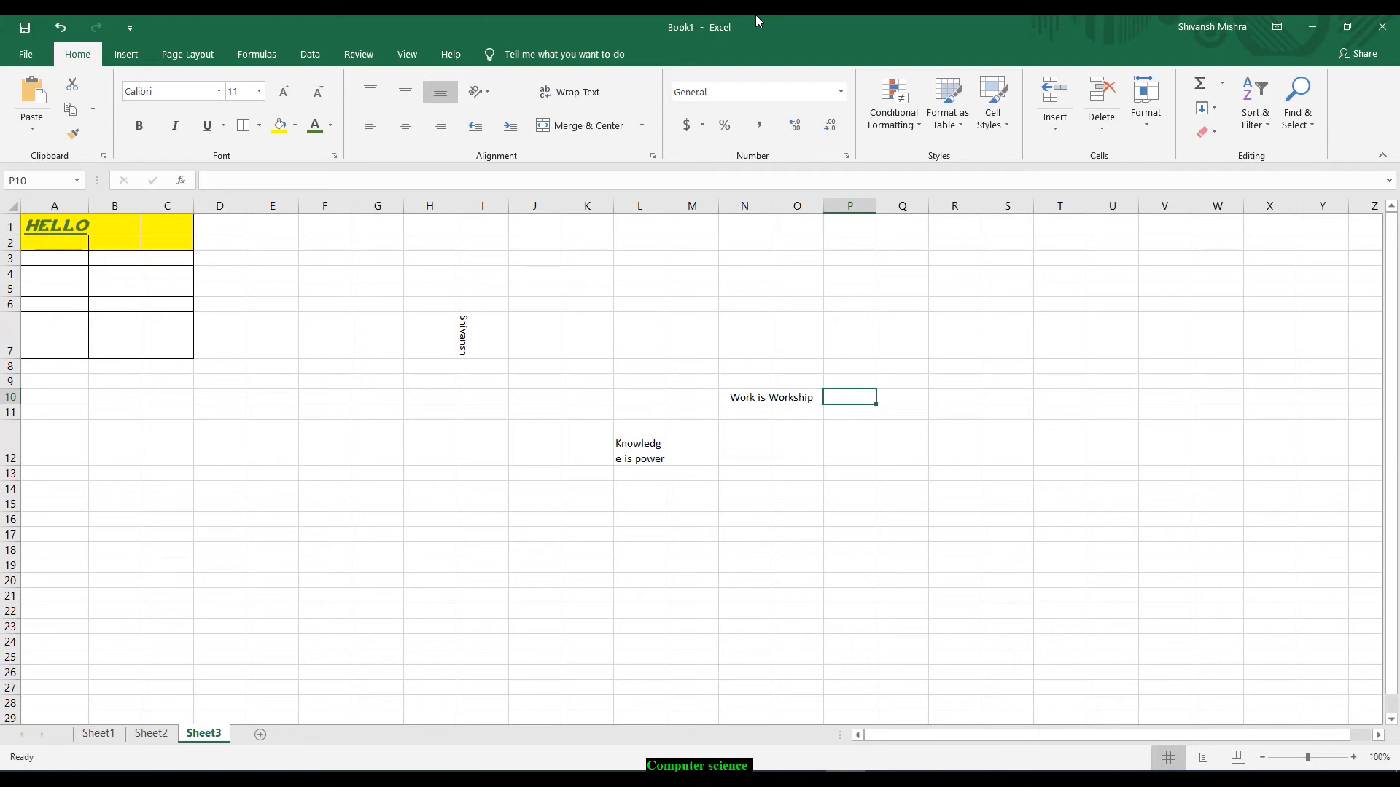
pyautogui.click(591, 326)
pyautogui.click(558, 274)
pyautogui.click(614, 258)
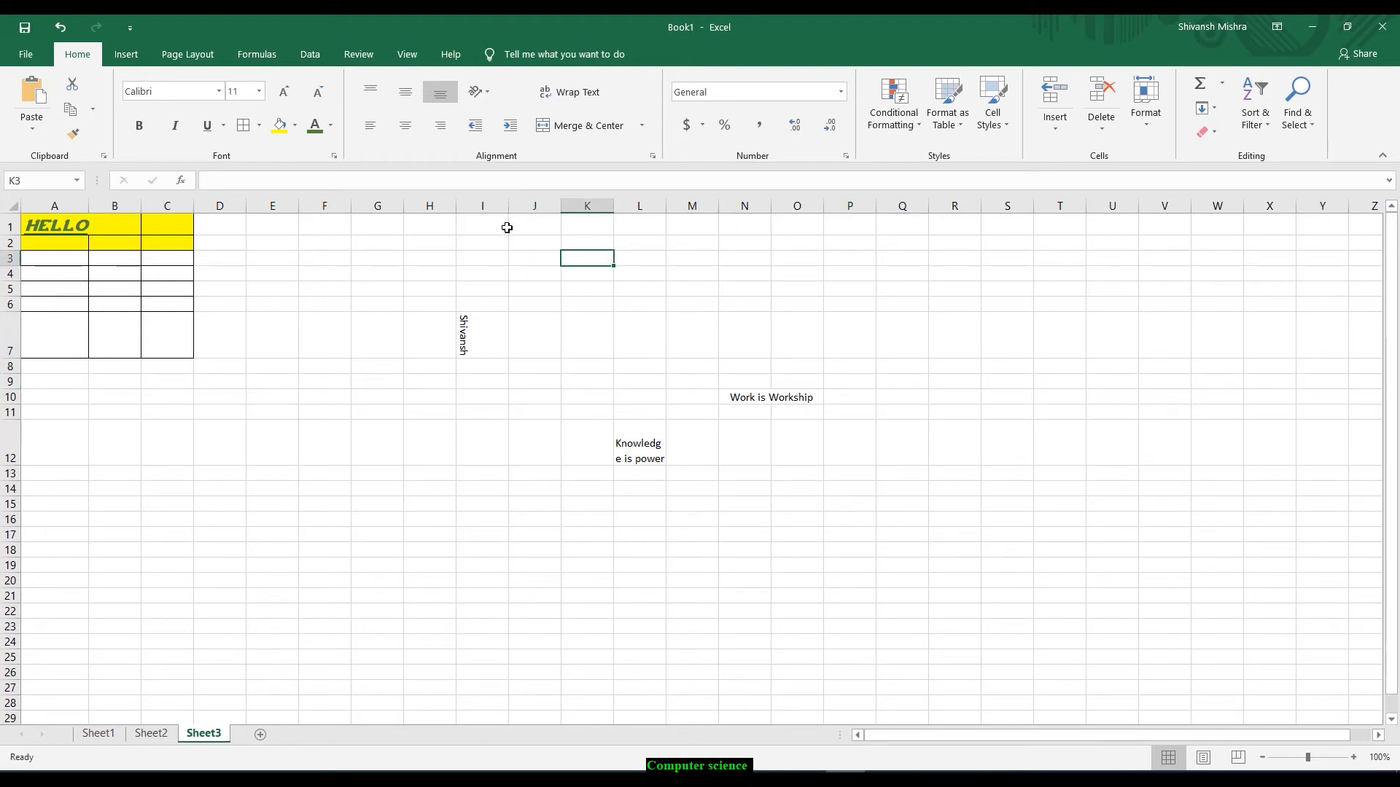
pyautogui.click(323, 245)
# Enter the number 123456 in cell F14.
pyautogui.click(316, 503)
pyautogui.press('Up')
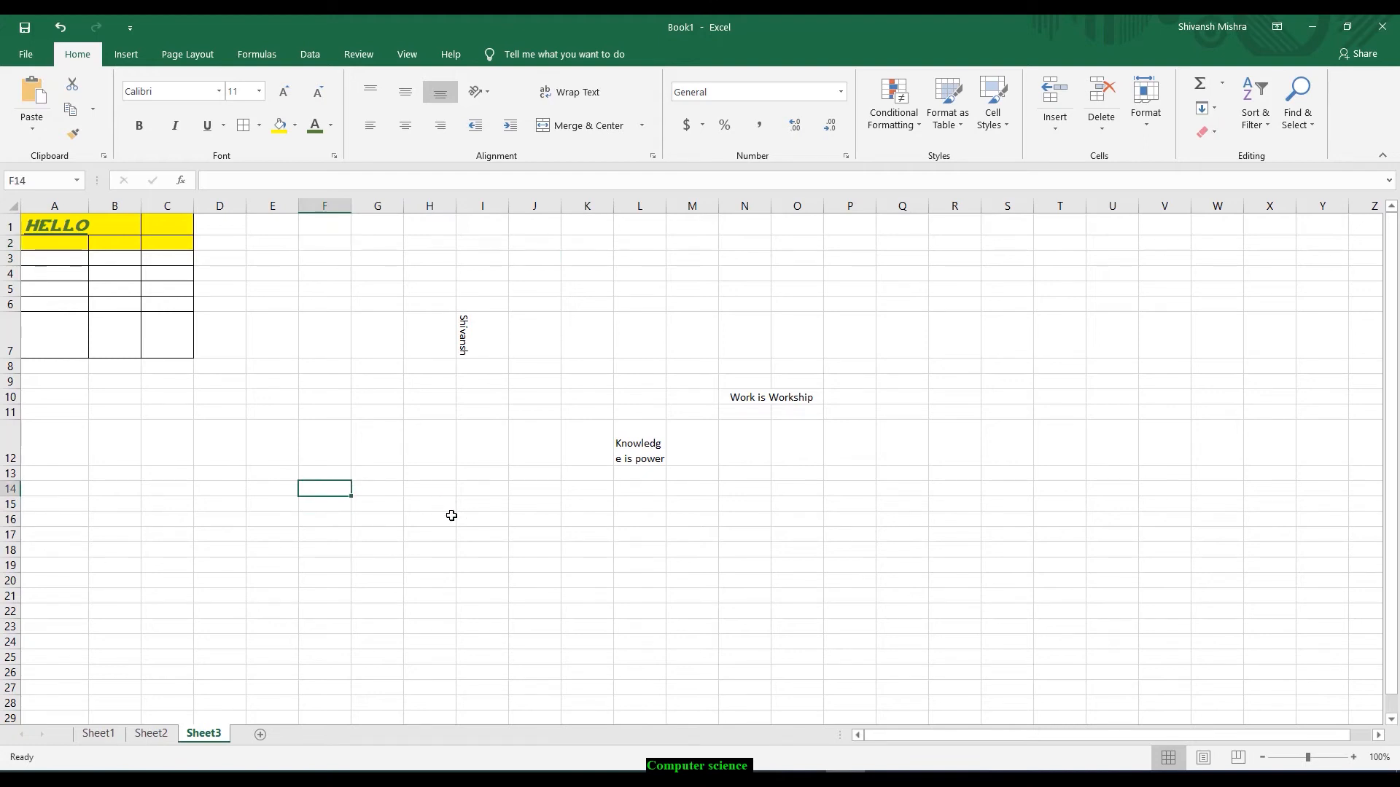
pyautogui.write('12345')
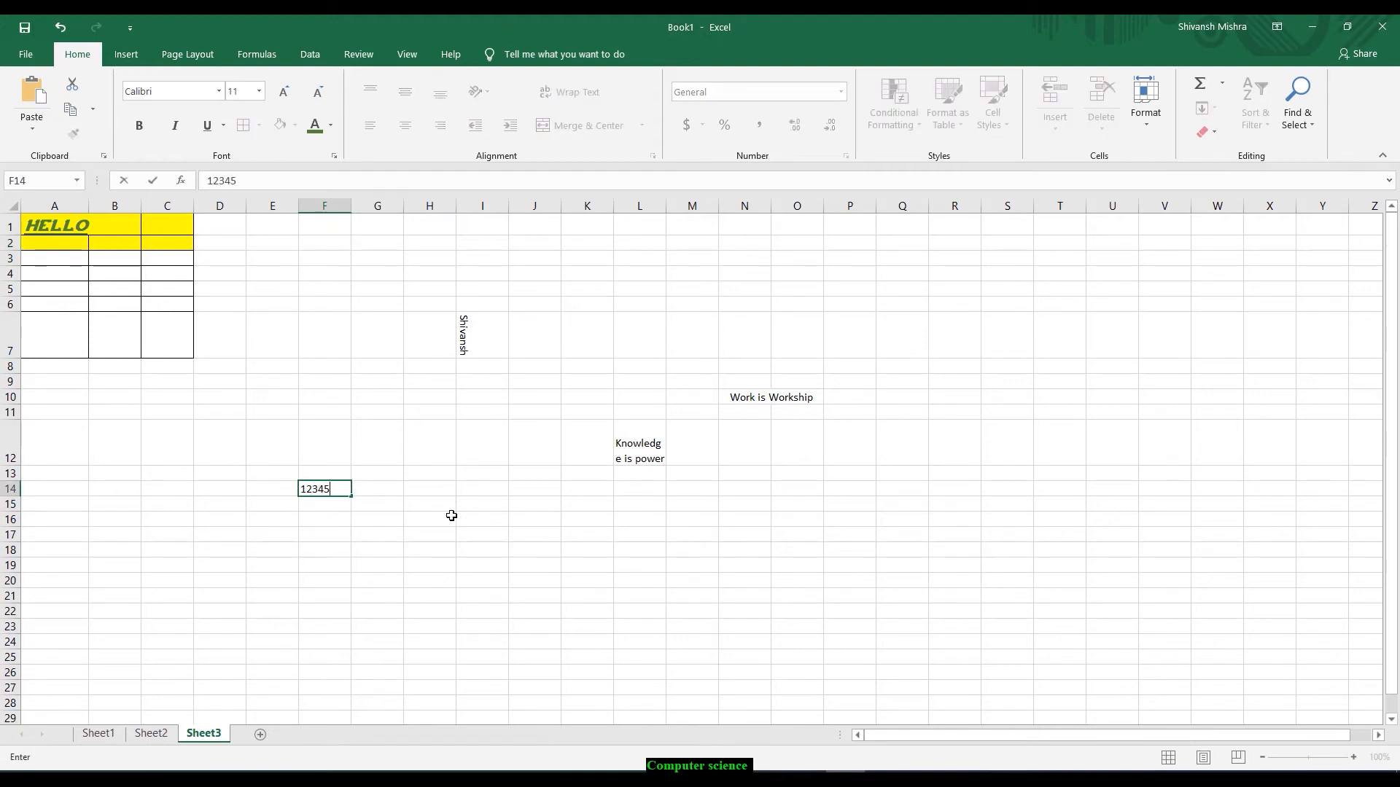
pyautogui.write('6')
pyautogui.click(369, 560)
pyautogui.click(334, 488)
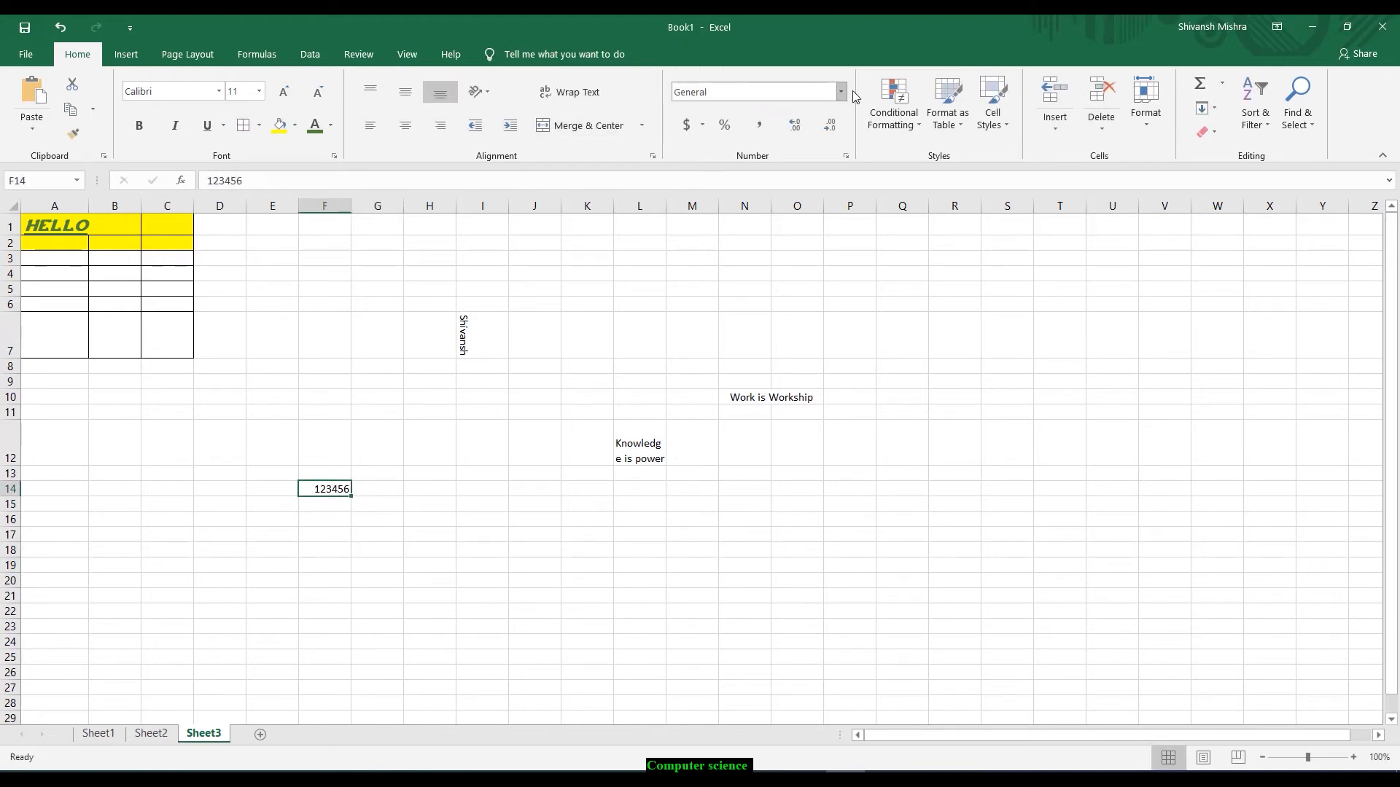
# Enter 254884 in cell F15 and apply the Number format to it.
pyautogui.click(339, 507)
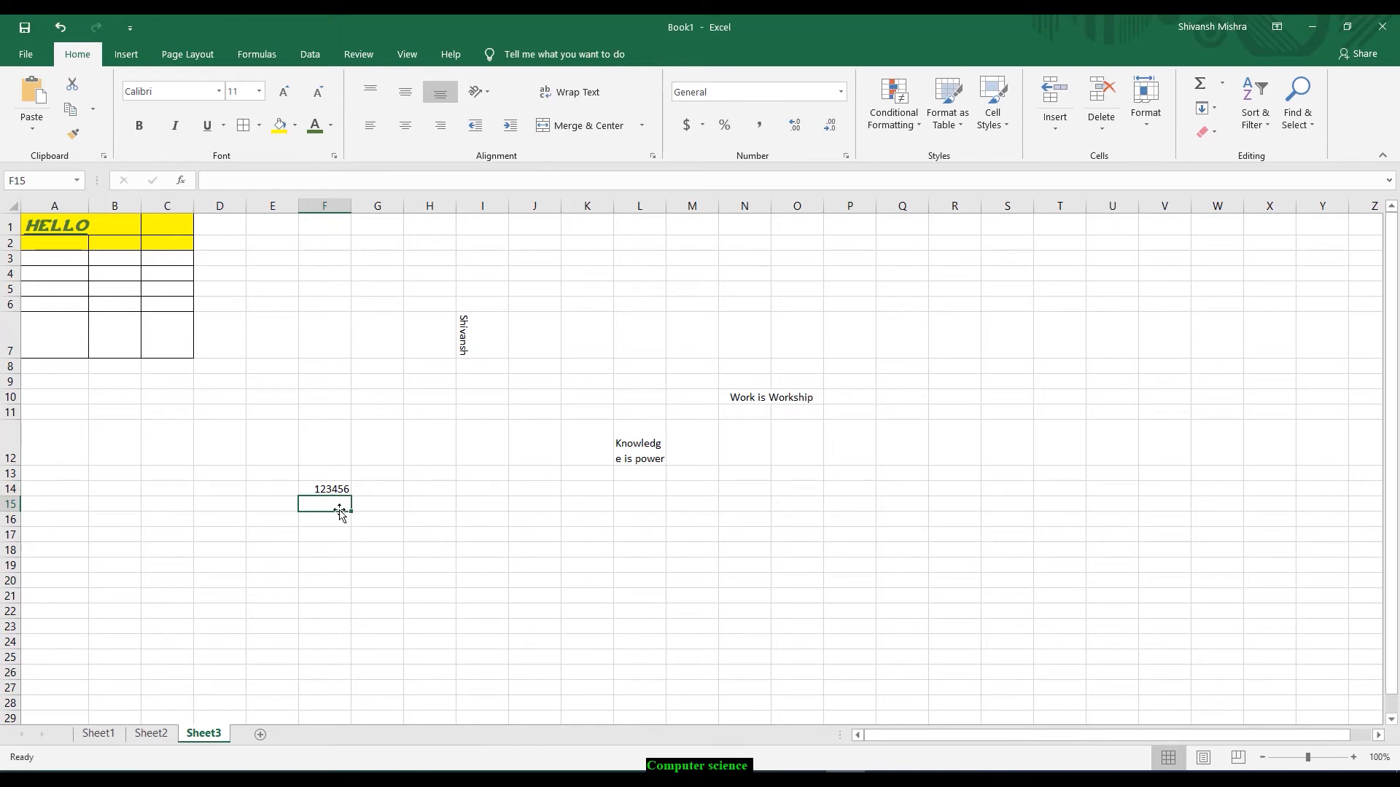
pyautogui.write('25')
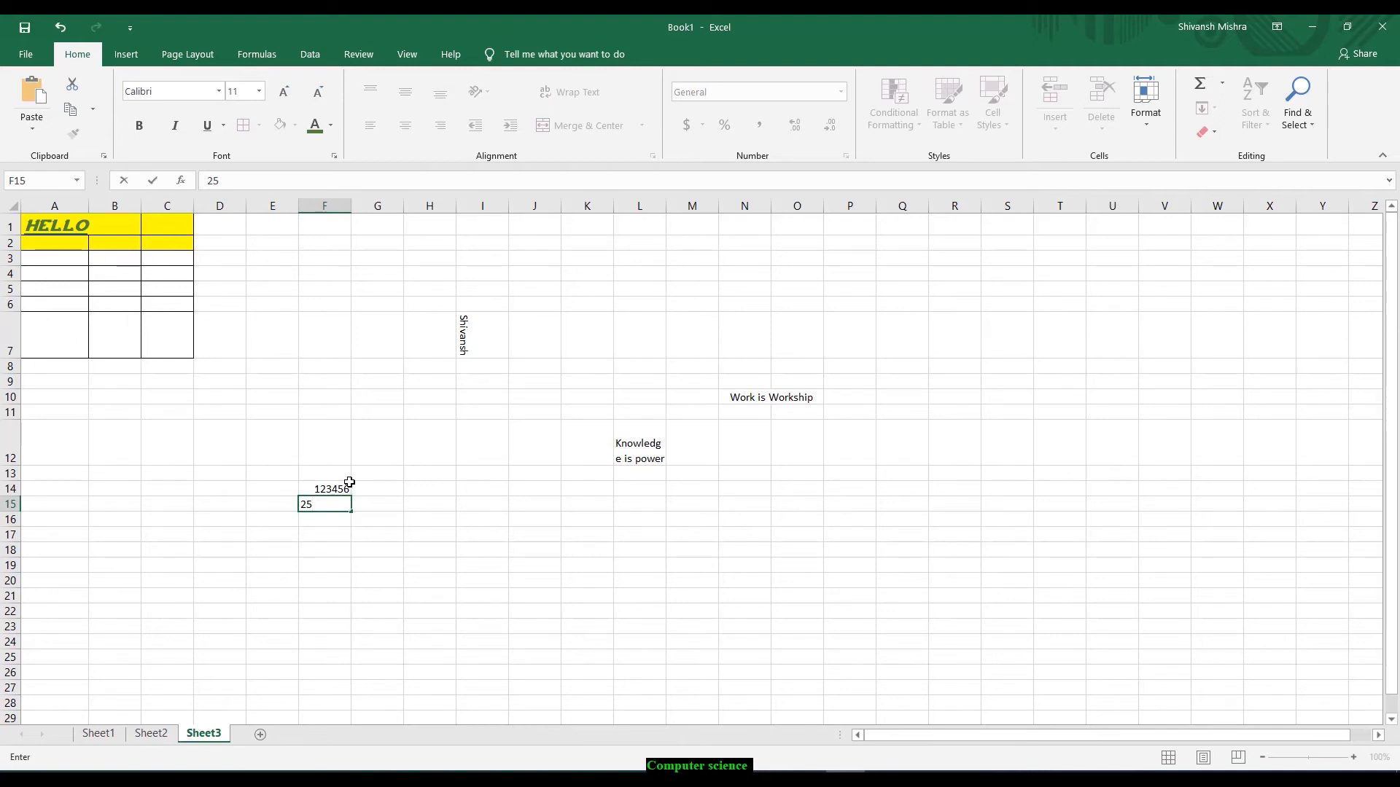
pyautogui.write('4884')
pyautogui.click(367, 530)
pyautogui.click(325, 503)
pyautogui.click(840, 91)
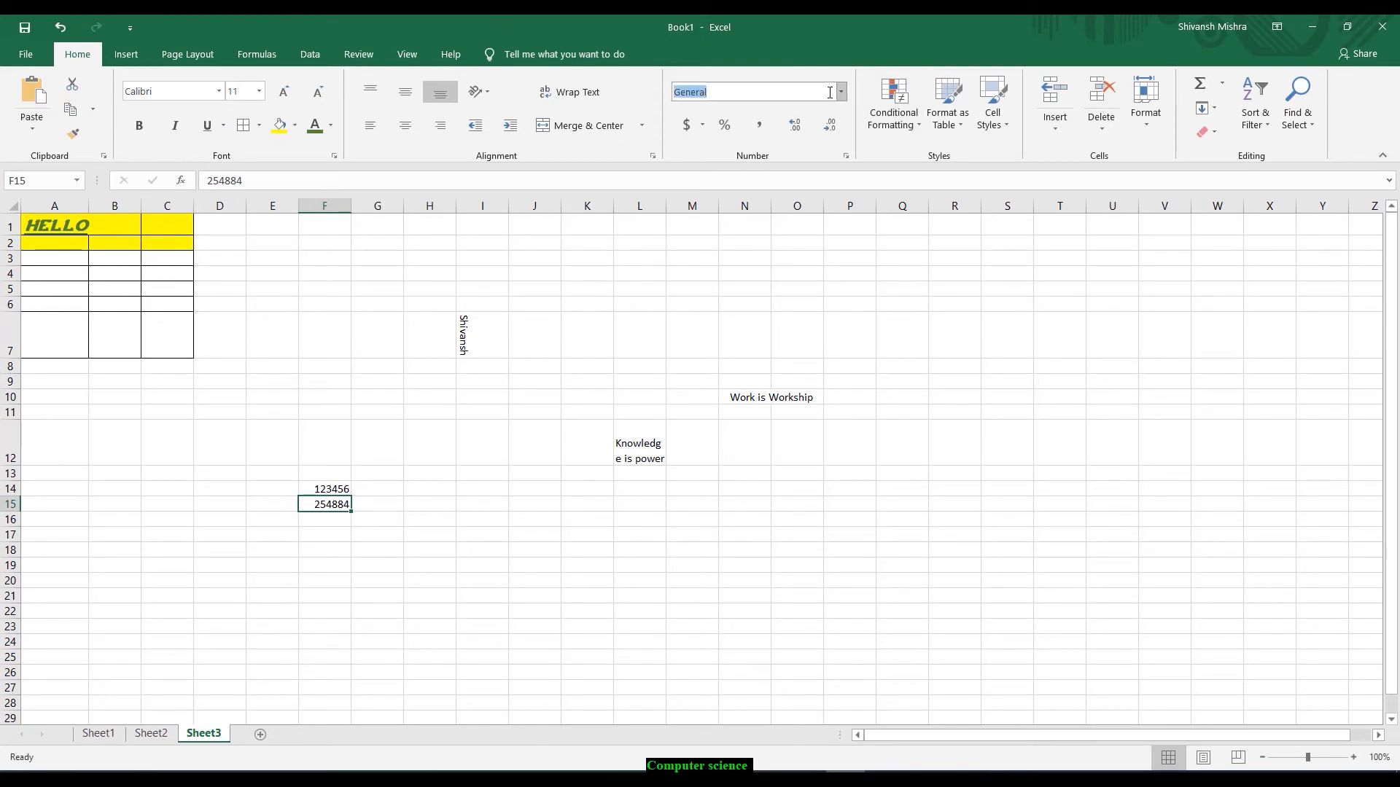
pyautogui.click(718, 149)
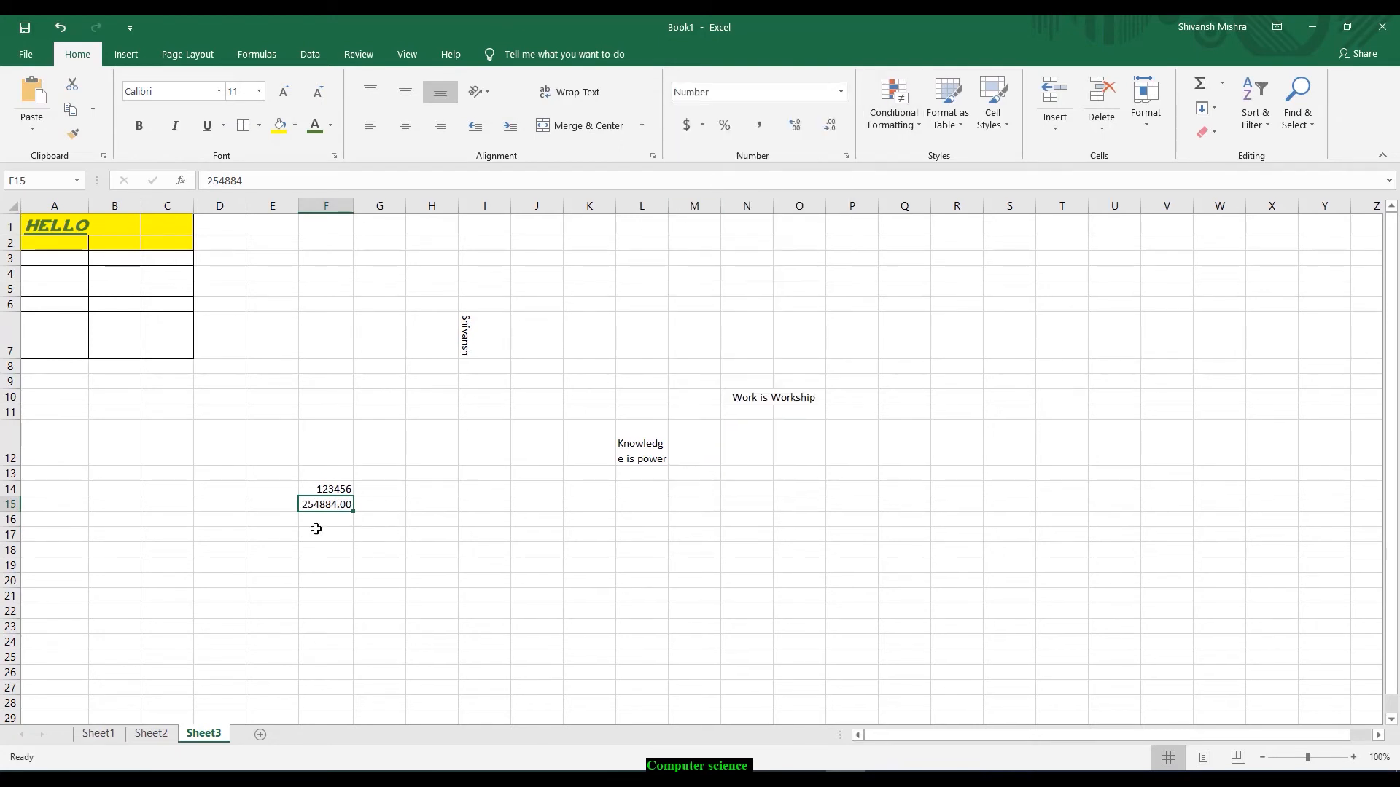
# Enter 218874 in cell F16 and select that cell again.
pyautogui.click(339, 522)
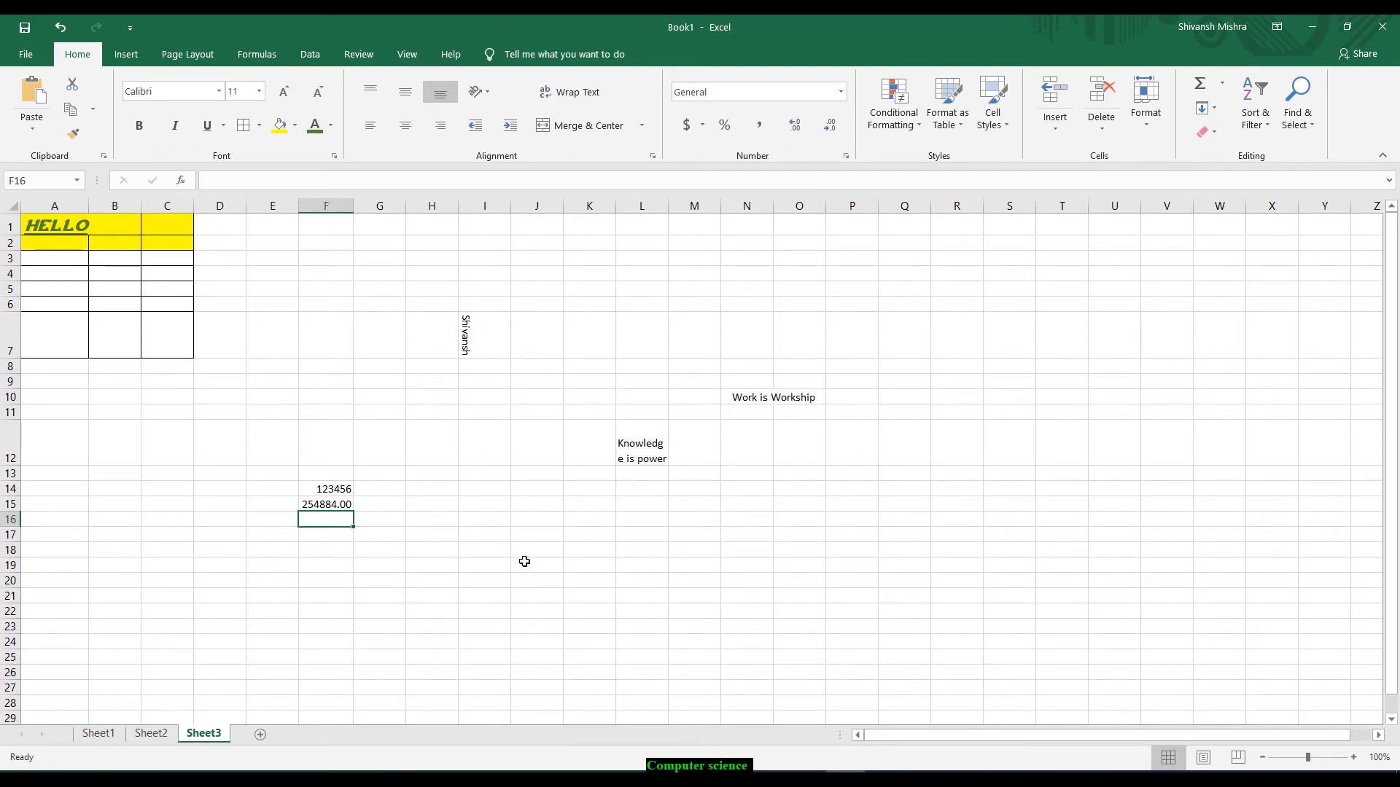
pyautogui.write('2')
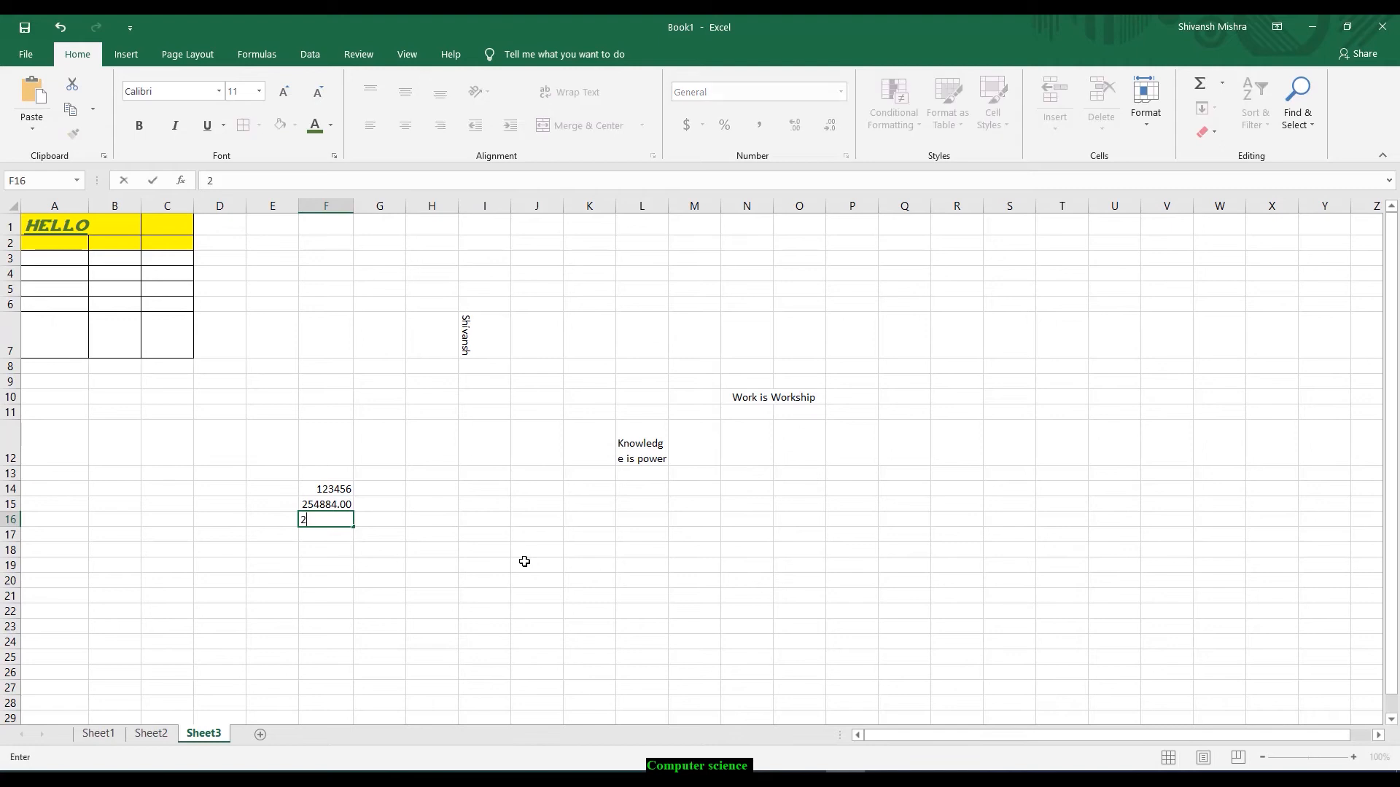
pyautogui.write('18874')
pyautogui.press('Return')
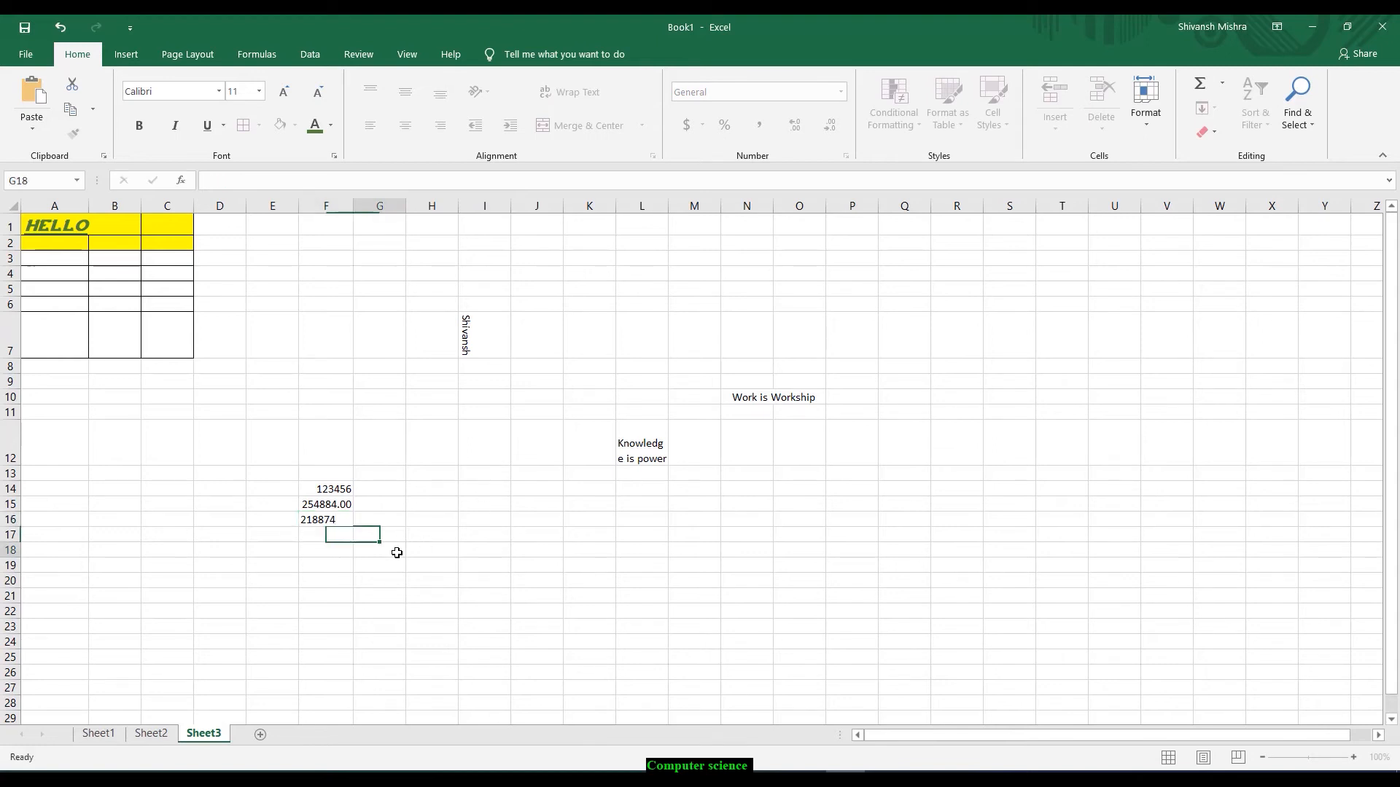
pyautogui.click(393, 550)
pyautogui.click(351, 522)
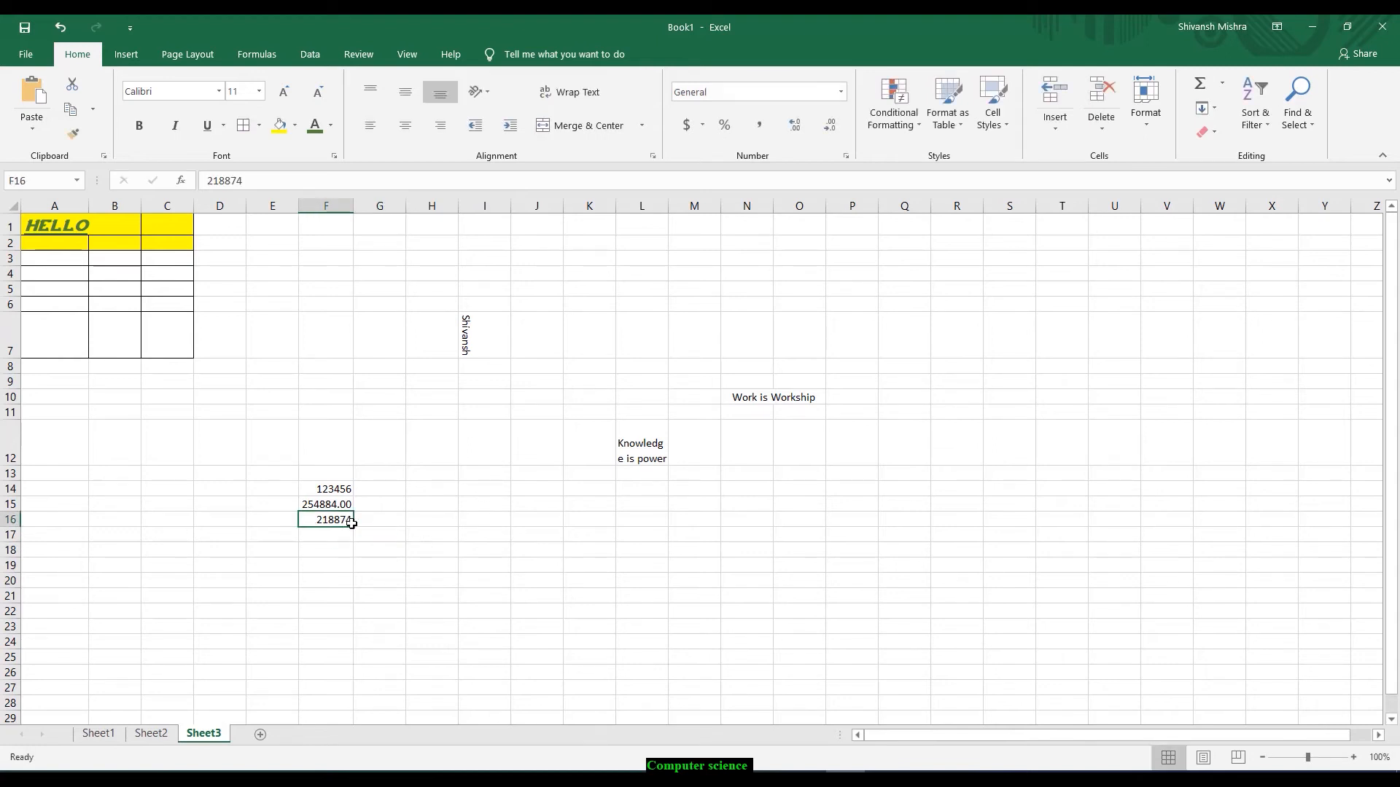
# Apply the Currency number format to cell F16.
pyautogui.click(840, 93)
pyautogui.click(775, 191)
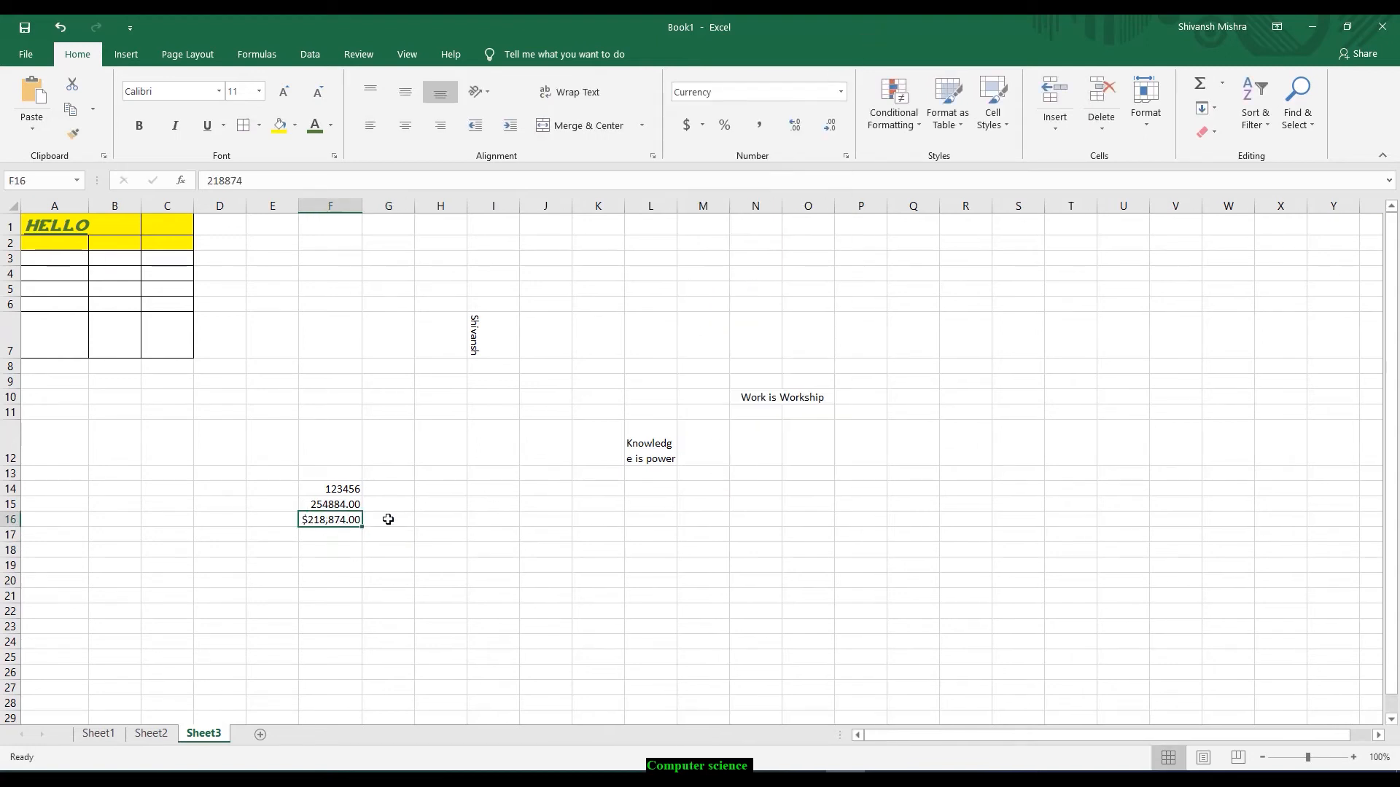
# Enter 212459 in cell F17 and apply the Accounting format to it.
pyautogui.click(354, 540)
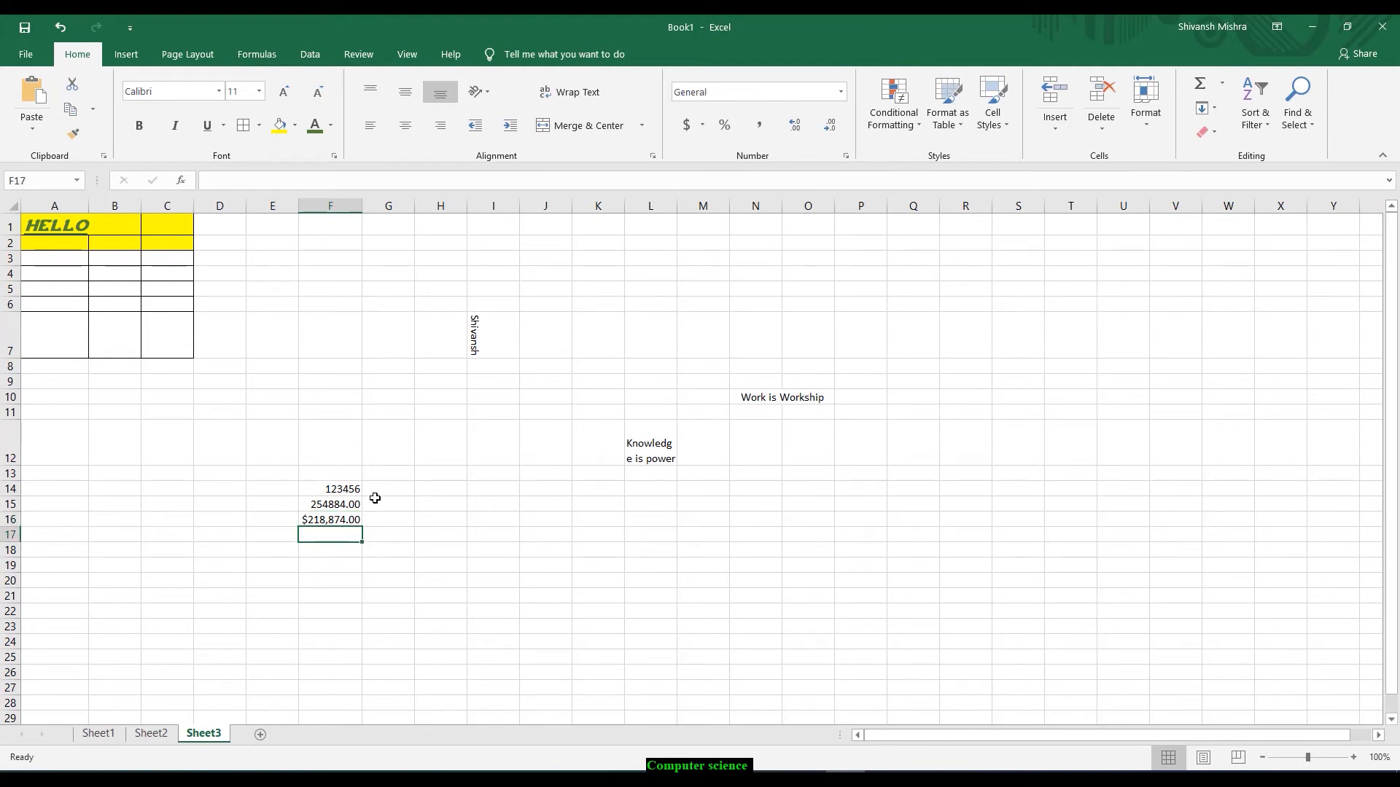
pyautogui.write('212')
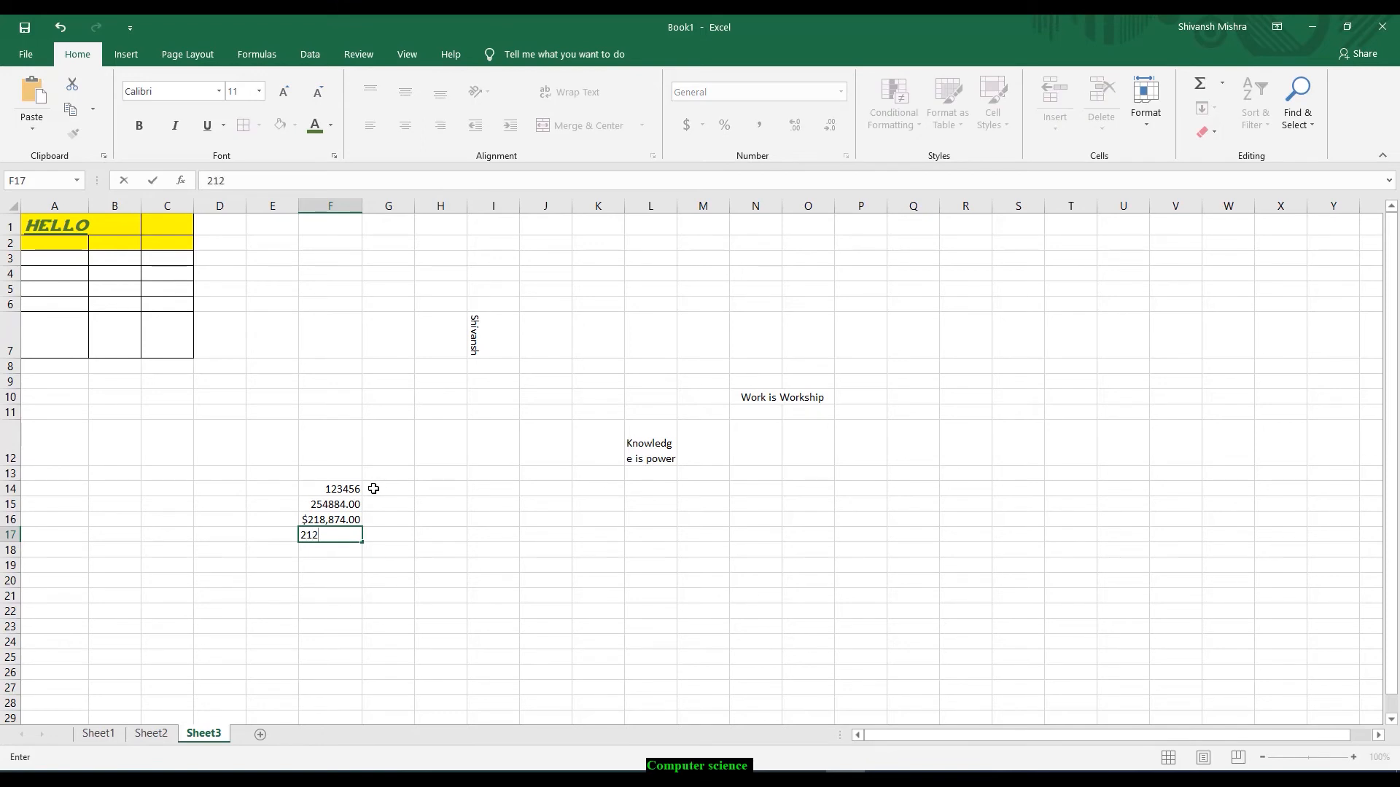
pyautogui.write('459')
pyautogui.hotkey('ctrl', 'Return')
pyautogui.click(841, 92)
pyautogui.click(733, 229)
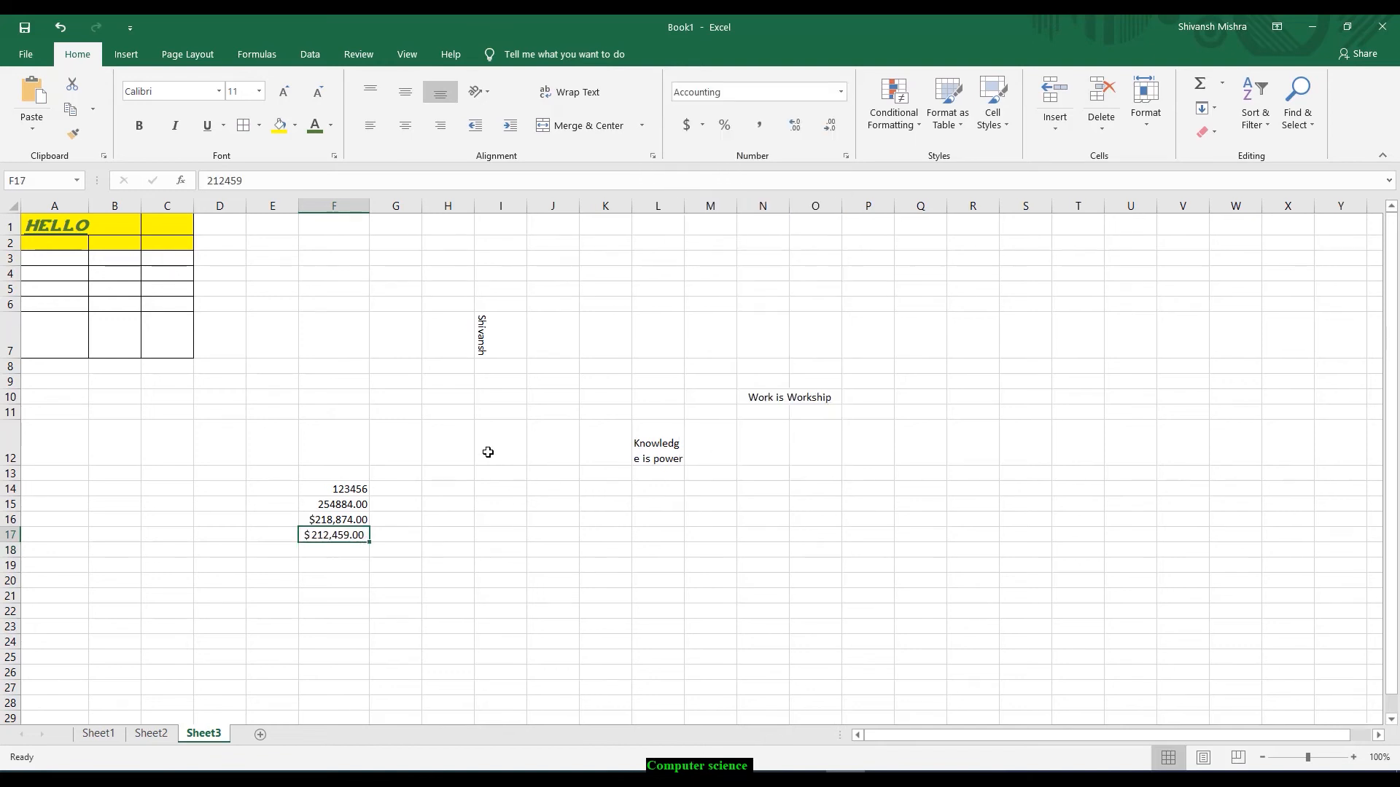
pyautogui.click(448, 530)
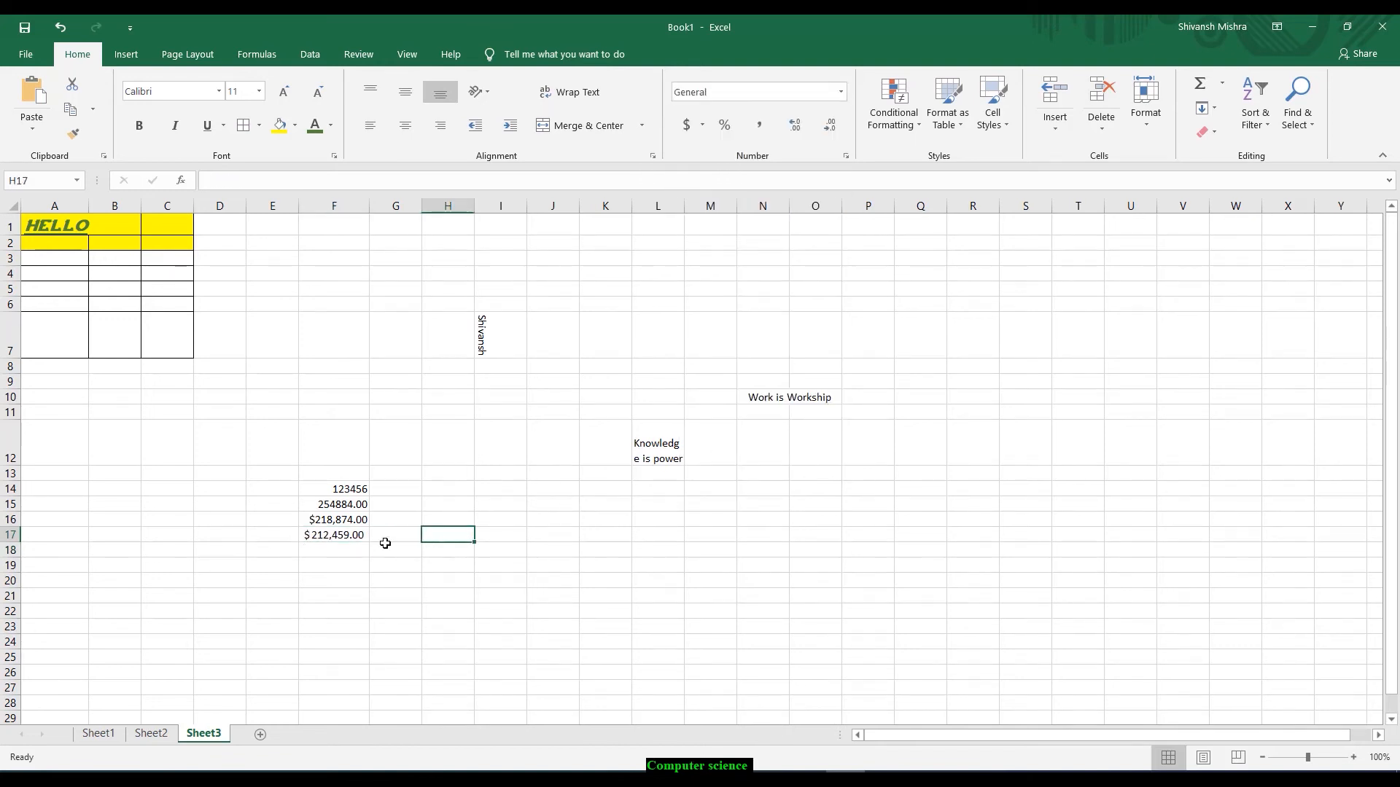
# Enter "13 feburary 1991" in cell F18 and autofit the width of column F.
pyautogui.click(334, 549)
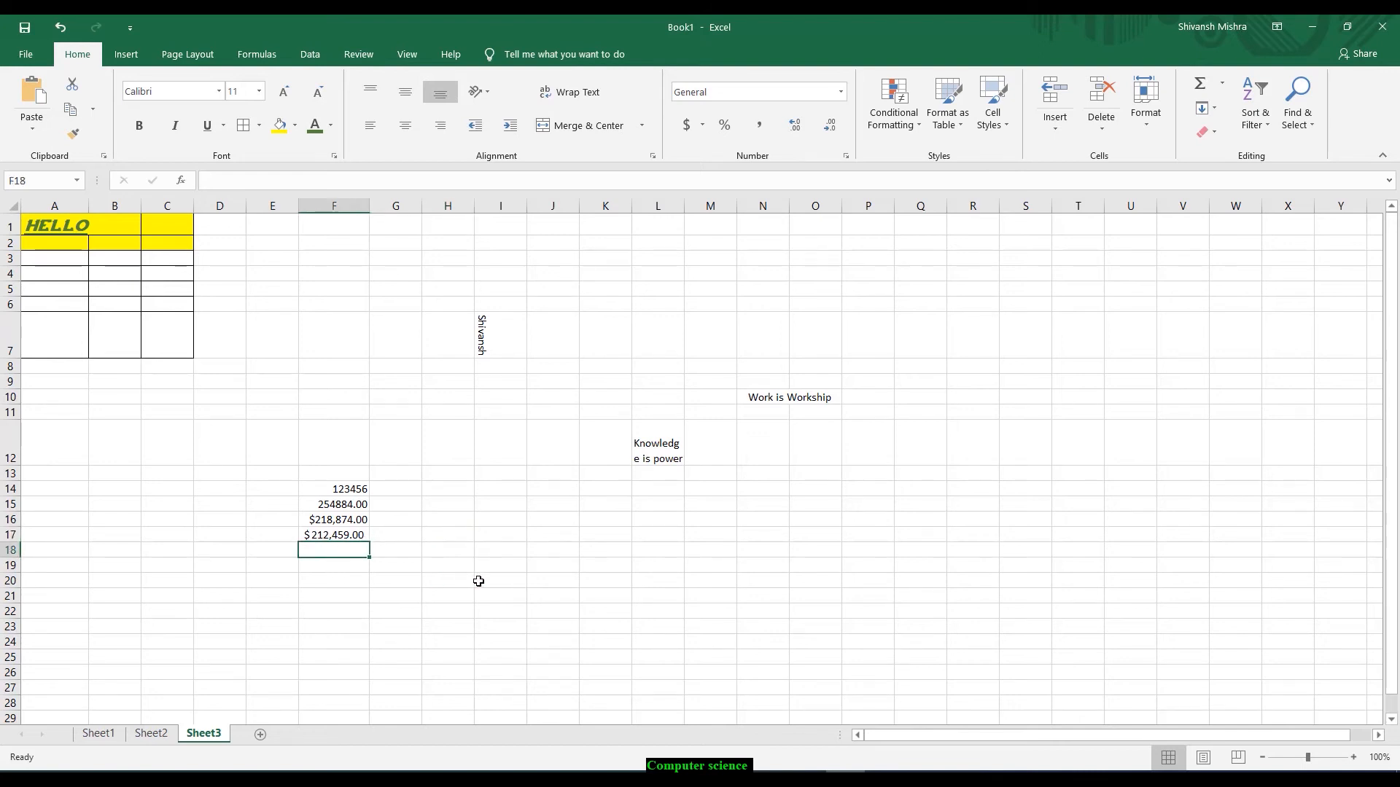
pyautogui.write('13')
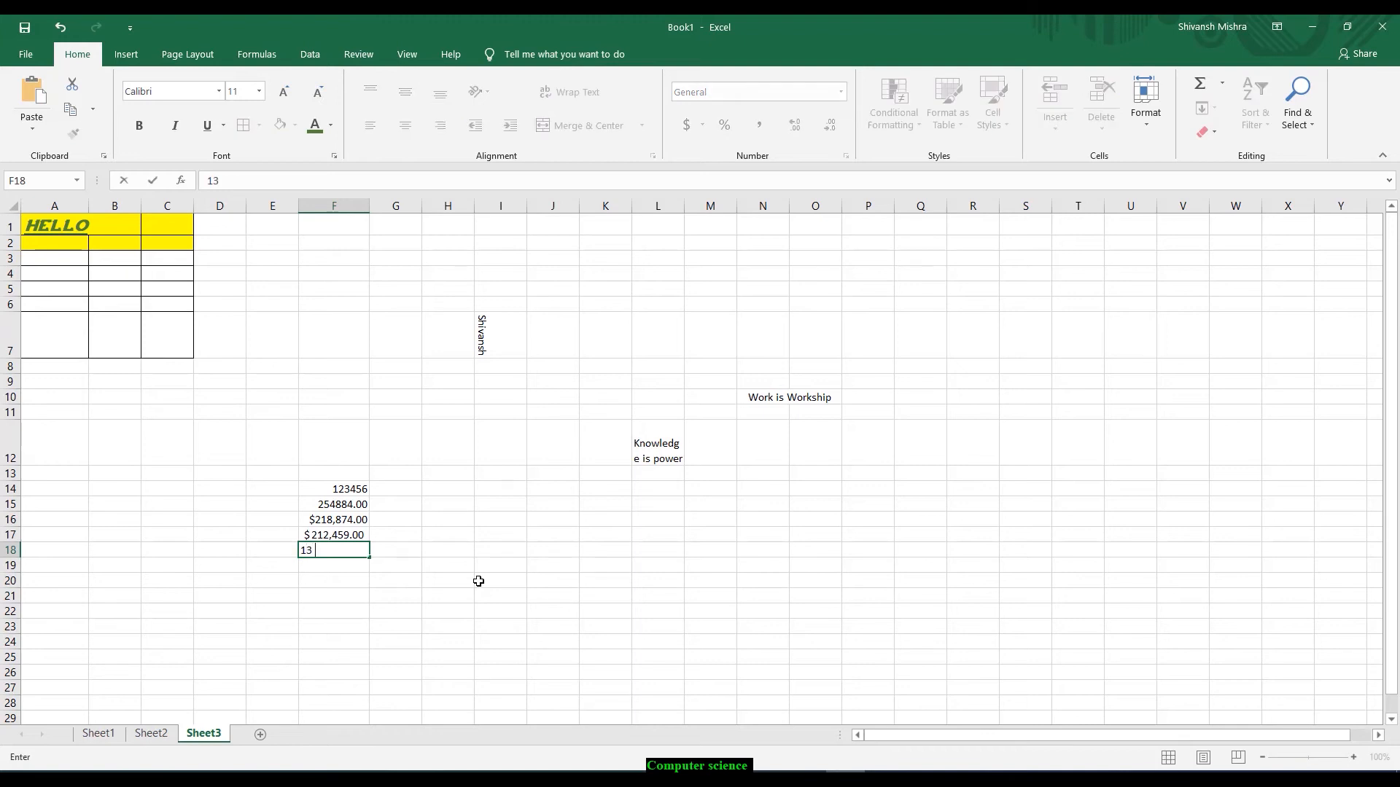
pyautogui.write(' feburary 1991')
pyautogui.click(516, 640)
pyautogui.click(356, 562)
pyautogui.click(358, 552)
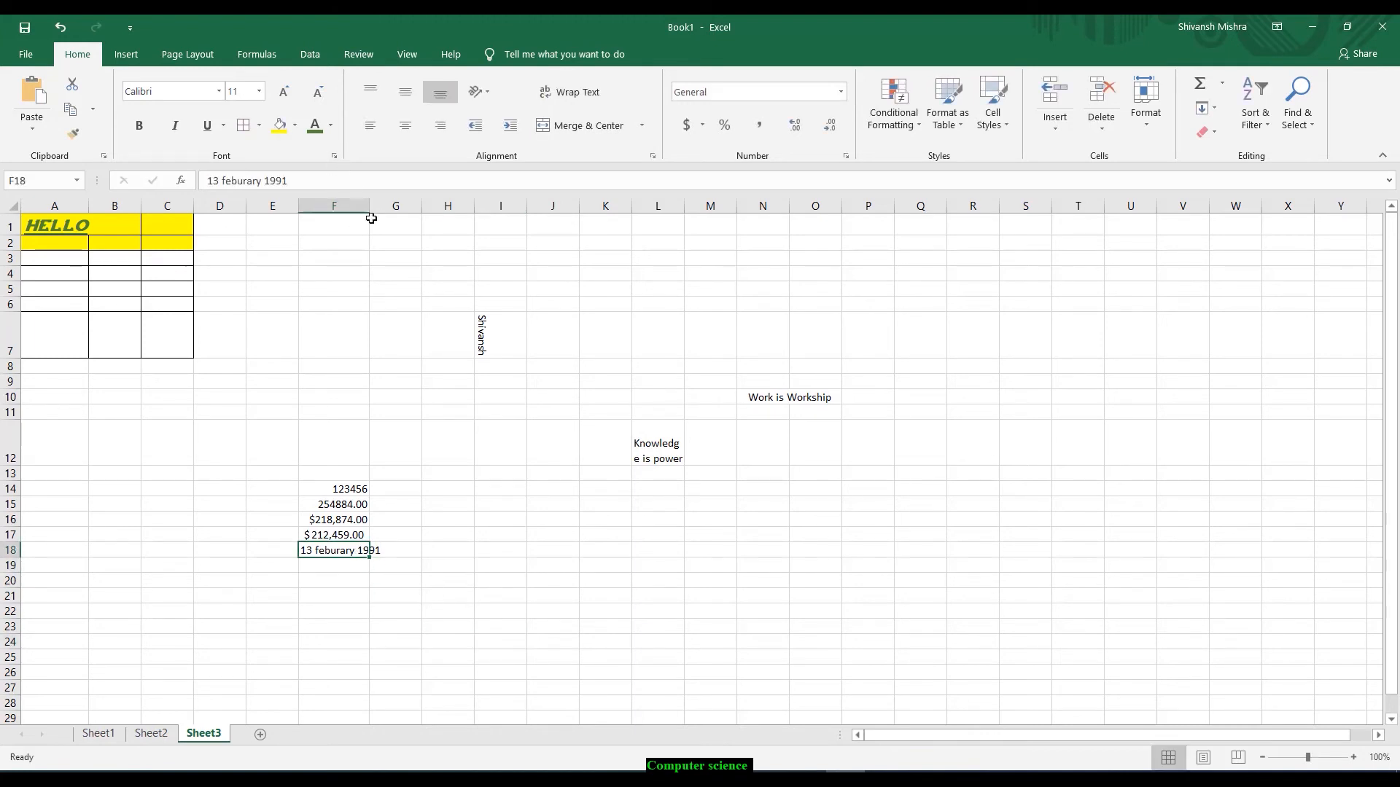
pyautogui.doubleClick(369, 206)
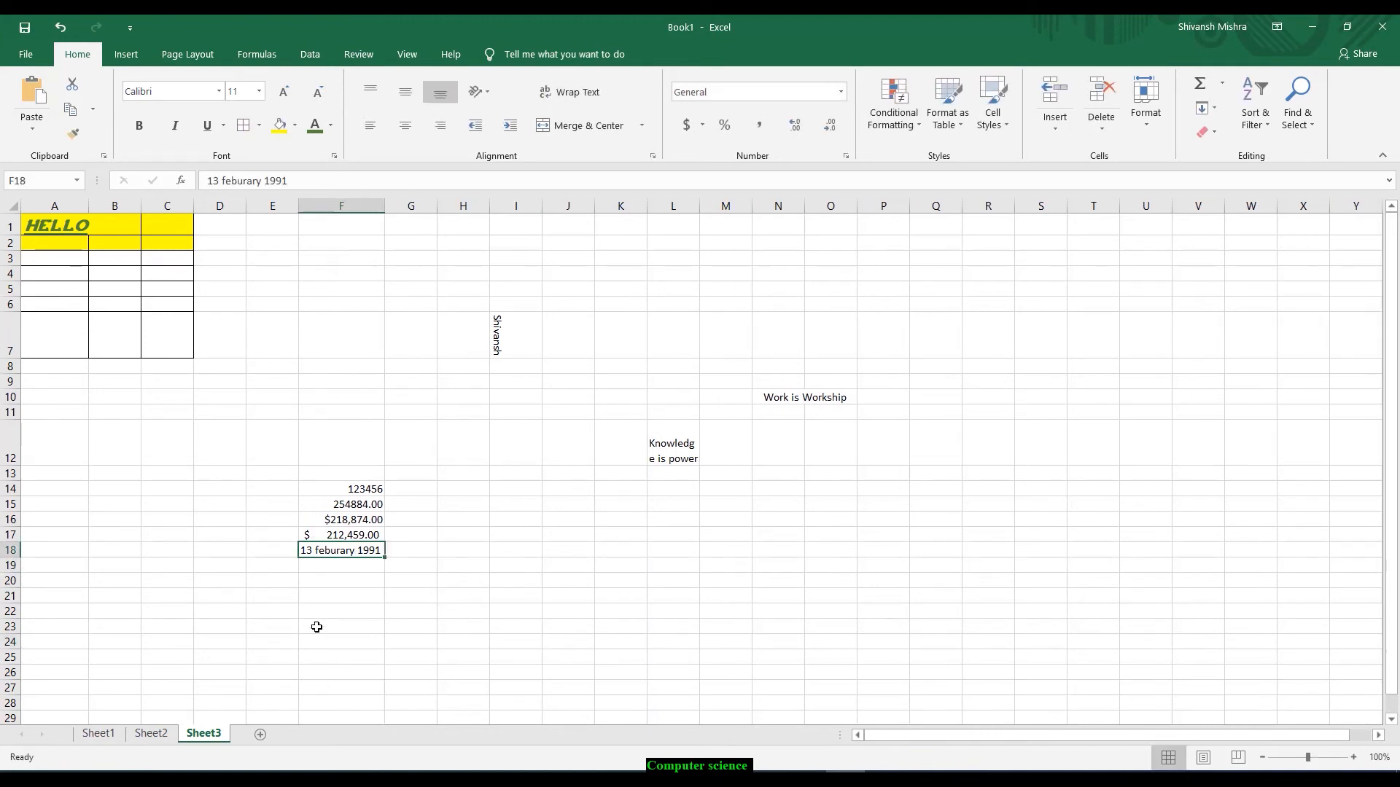
# Apply the Long Date format to cell F18.
pyautogui.click(841, 92)
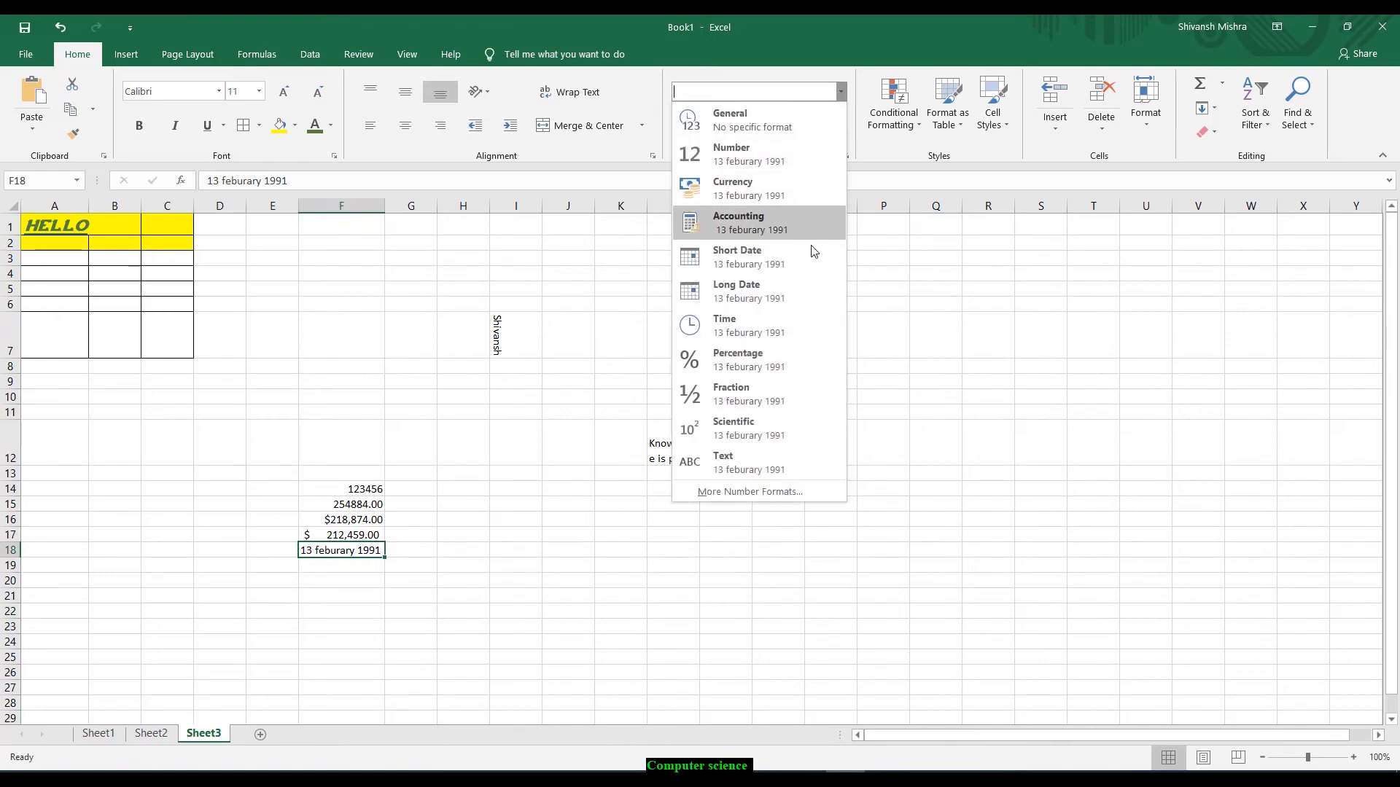
pyautogui.click(778, 291)
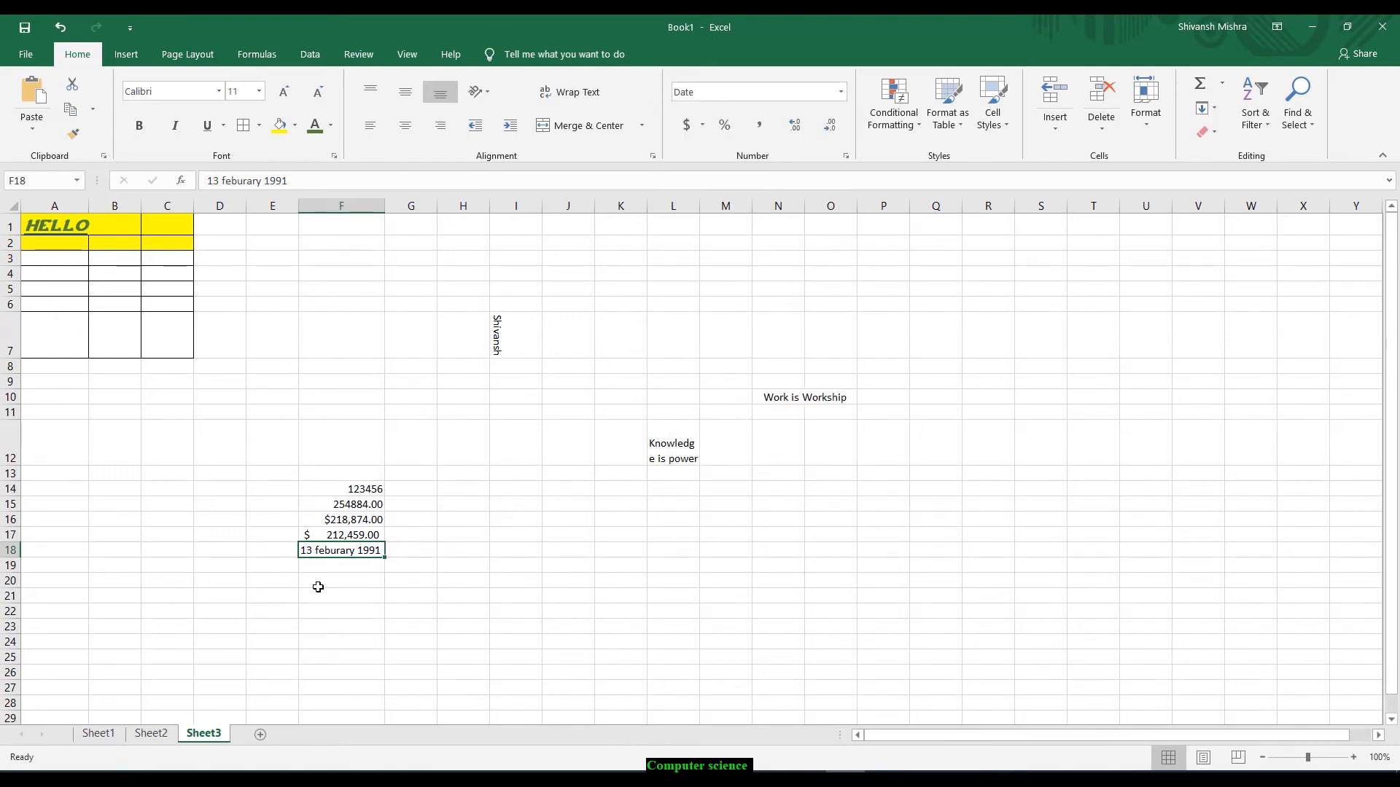
# Replace the contents of cell F18 with the date 13 - 02 - 1991.
pyautogui.press('Delete')
pyautogui.write('13')
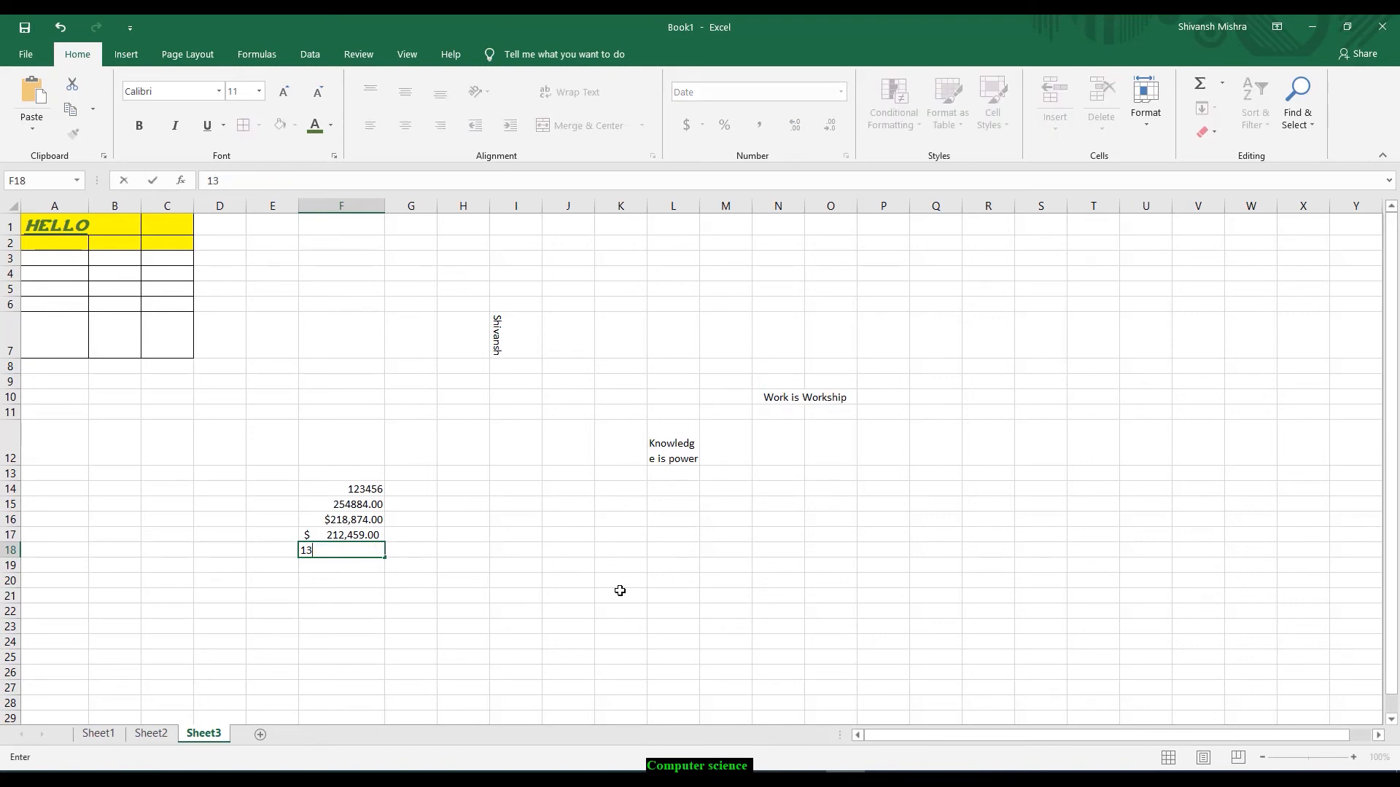
pyautogui.write(' - 02 - 18')
pyautogui.press('BackSpace')
pyautogui.press('BackSpace')
pyautogui.write('98')
pyautogui.press('BackSpace')
pyautogui.write('91')
pyautogui.press('Left')
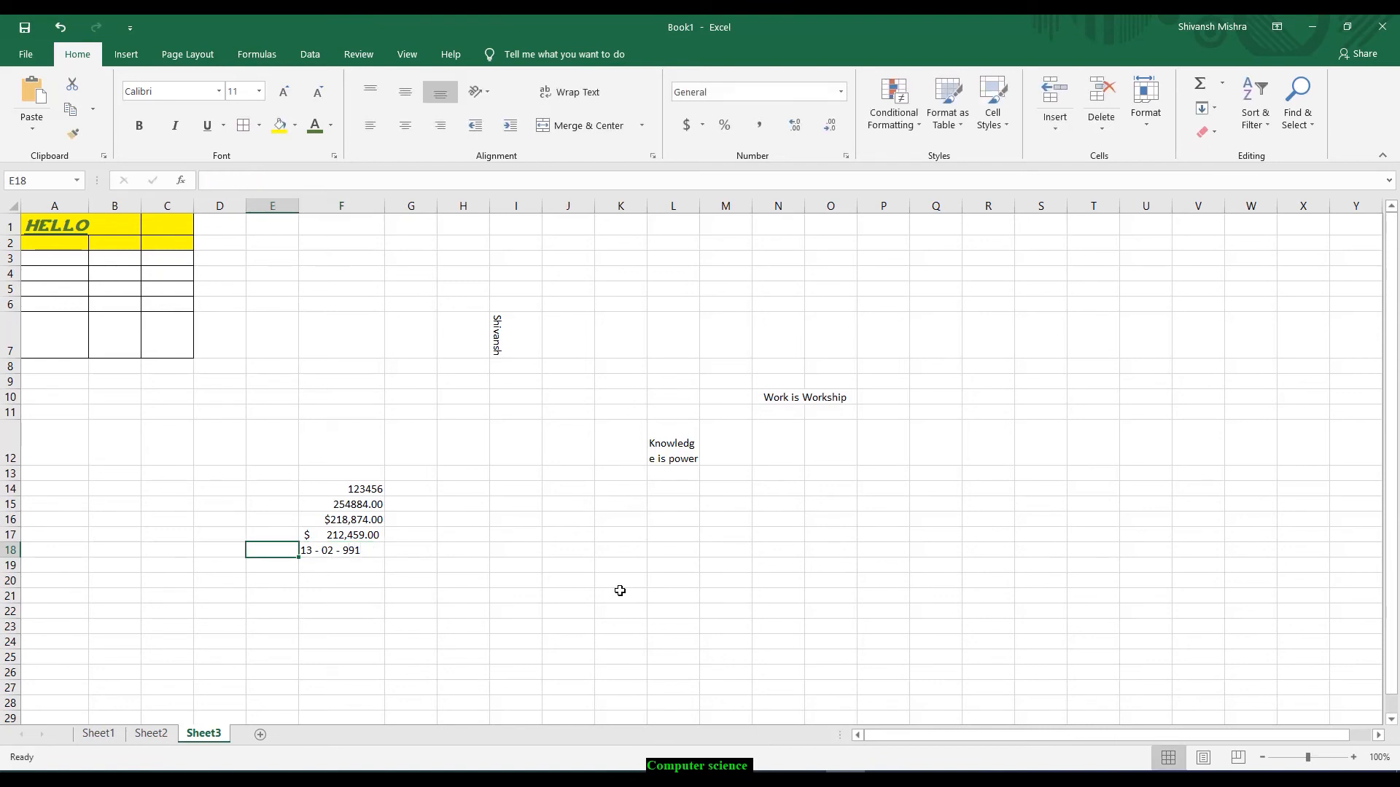
pyautogui.press('Right')
pyautogui.doubleClick(345, 552)
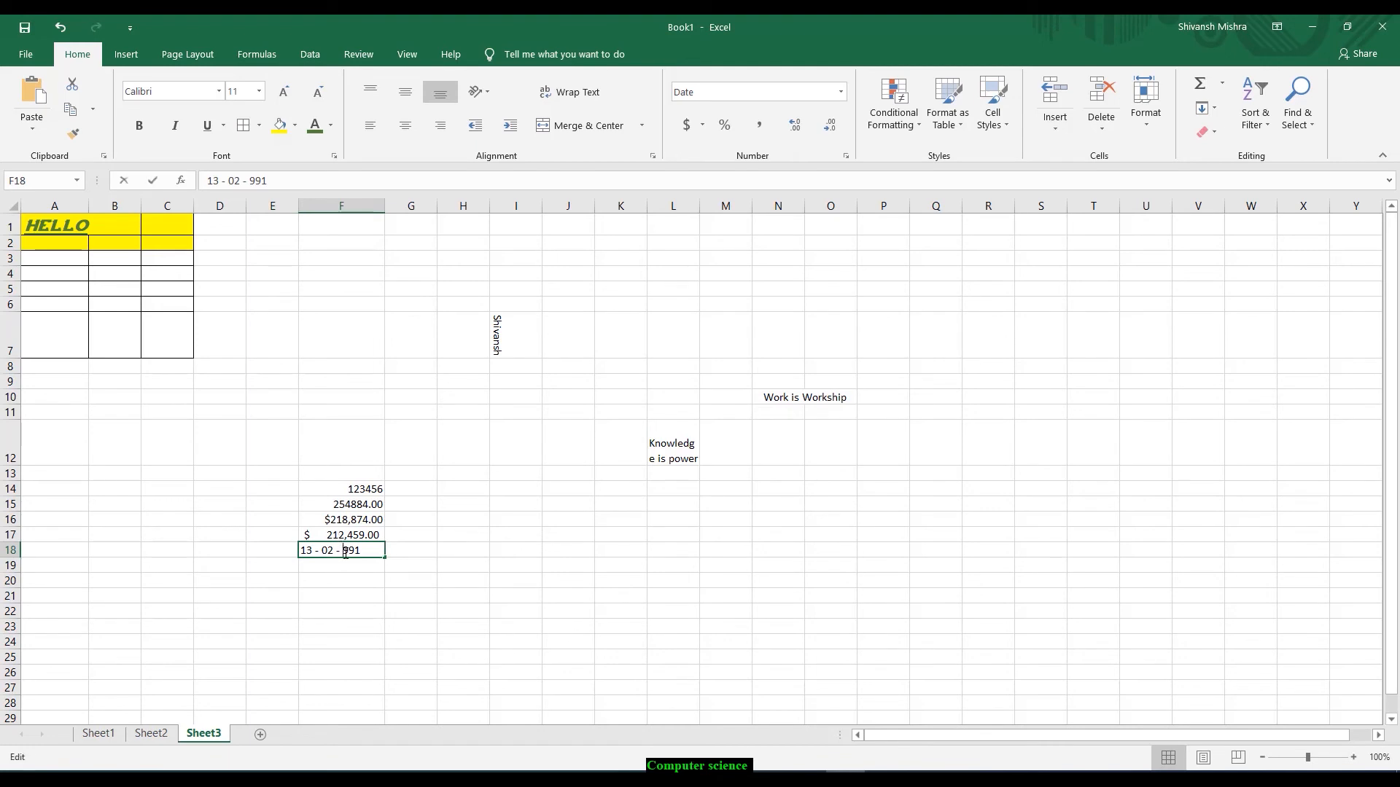
pyautogui.write('1')
pyautogui.press('Return')
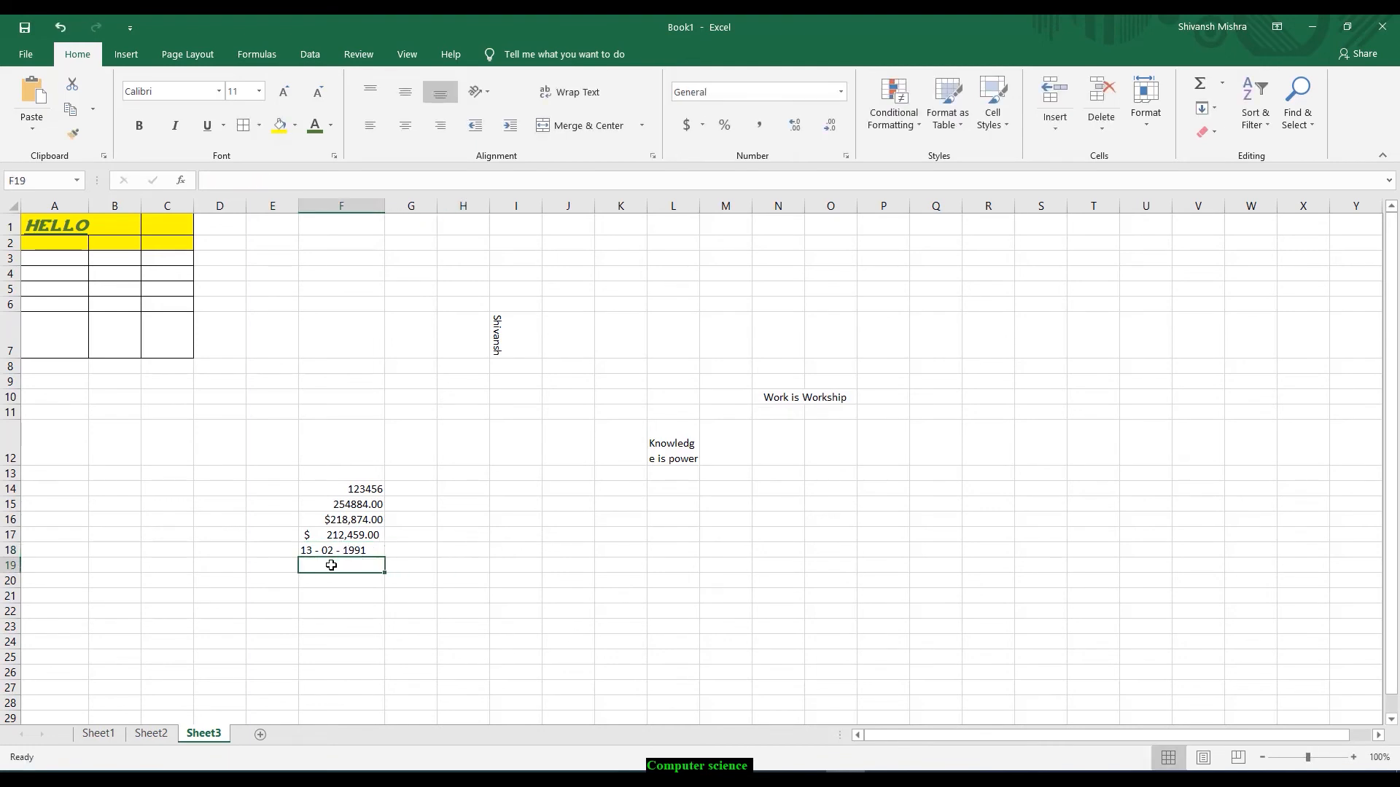
# Copy the date from cell F18 into F19, leaving F19 selected.
pyautogui.click(357, 554)
pyautogui.hotkey('ctrl', 'c')
pyautogui.click(343, 567)
pyautogui.hotkey('ctrl', 'v')
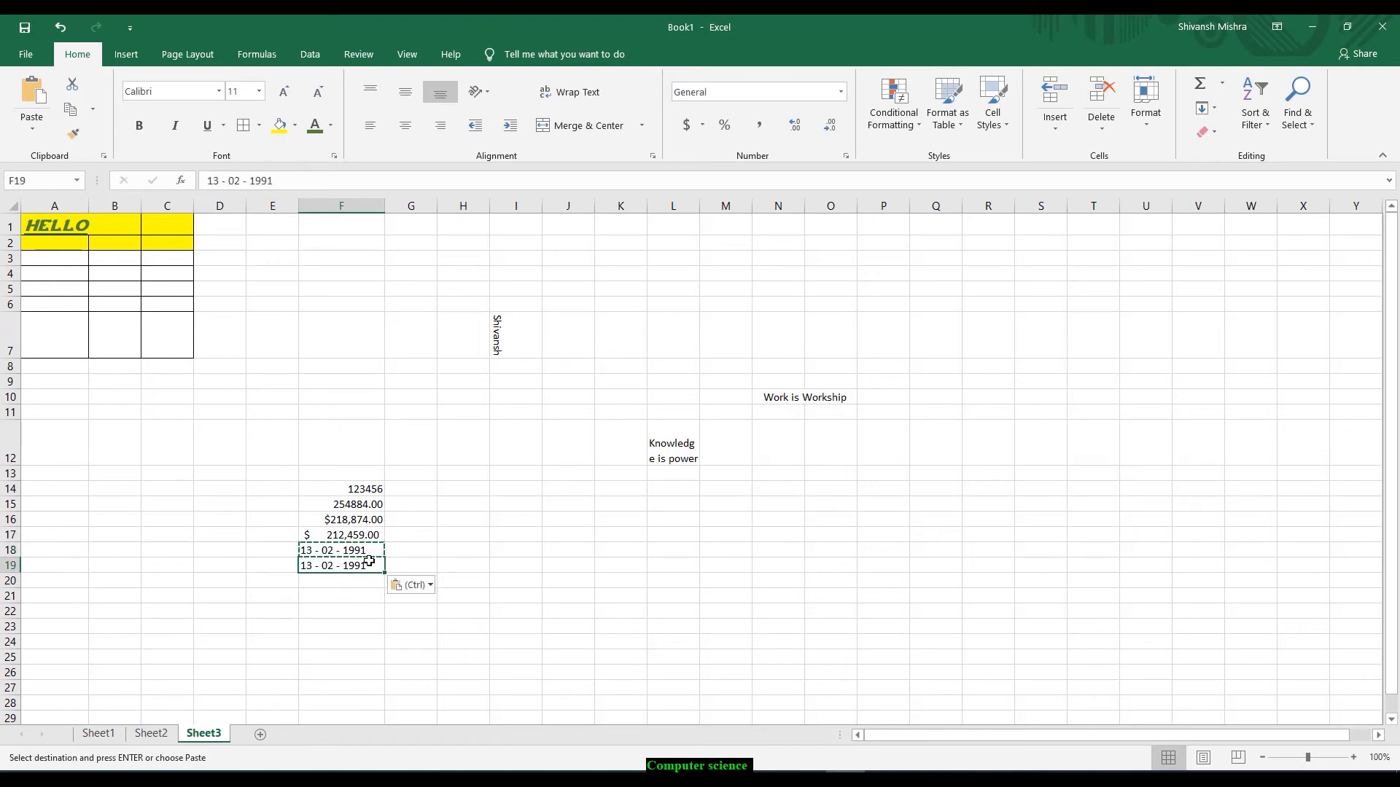
pyautogui.hotkey('ctrl', 'Up')
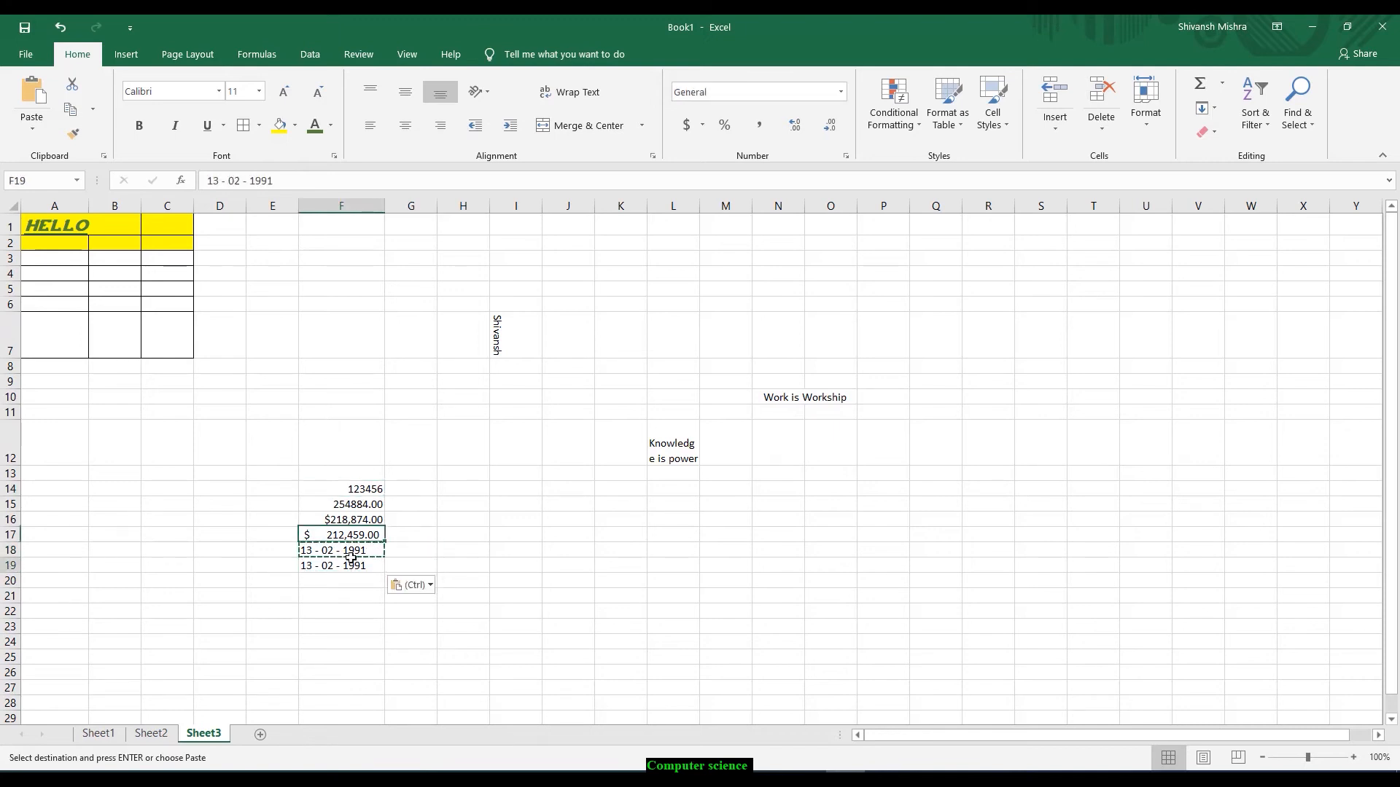
pyautogui.click(353, 562)
pyautogui.press('Escape')
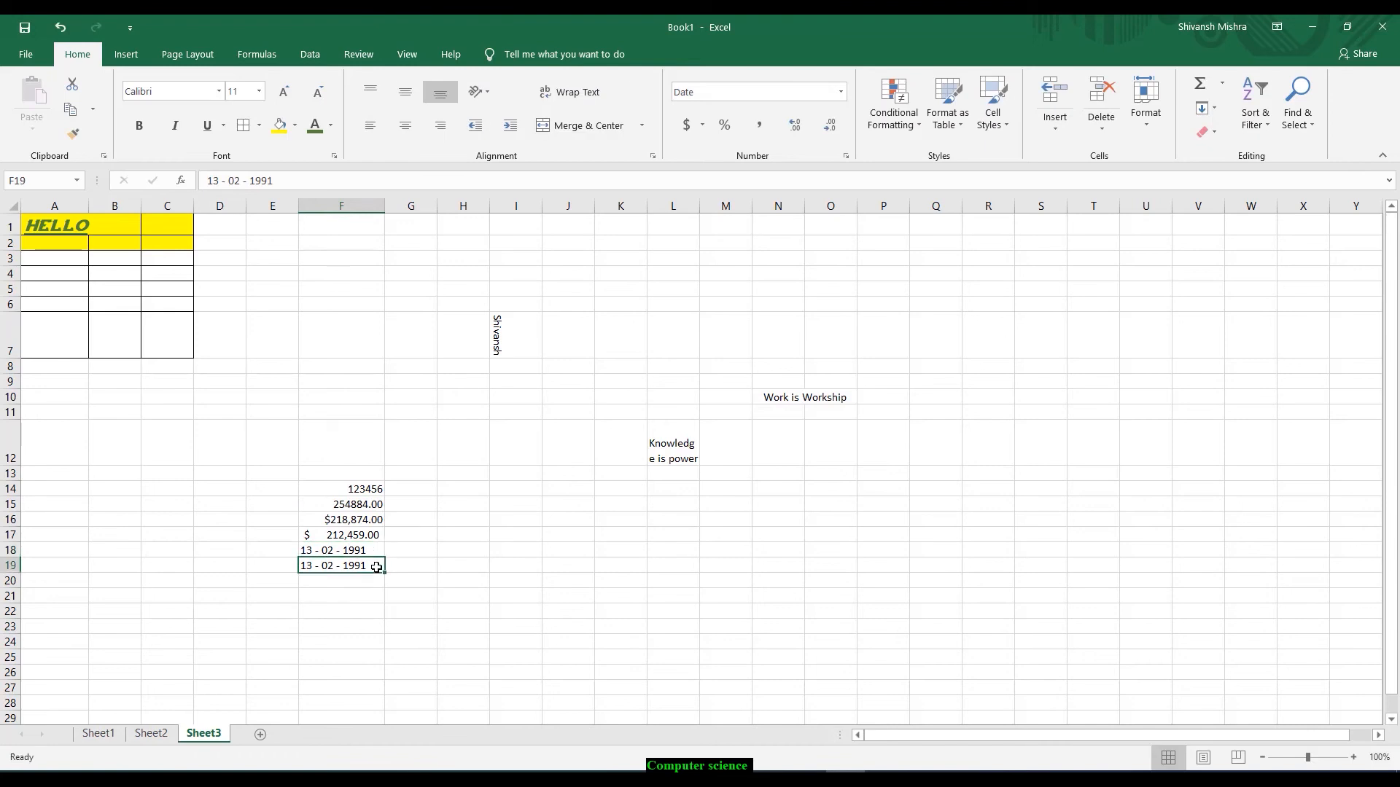
# Apply the Short Date format to cell F19 and replace its contents with "13 Feburary 1991".
pyautogui.click(840, 92)
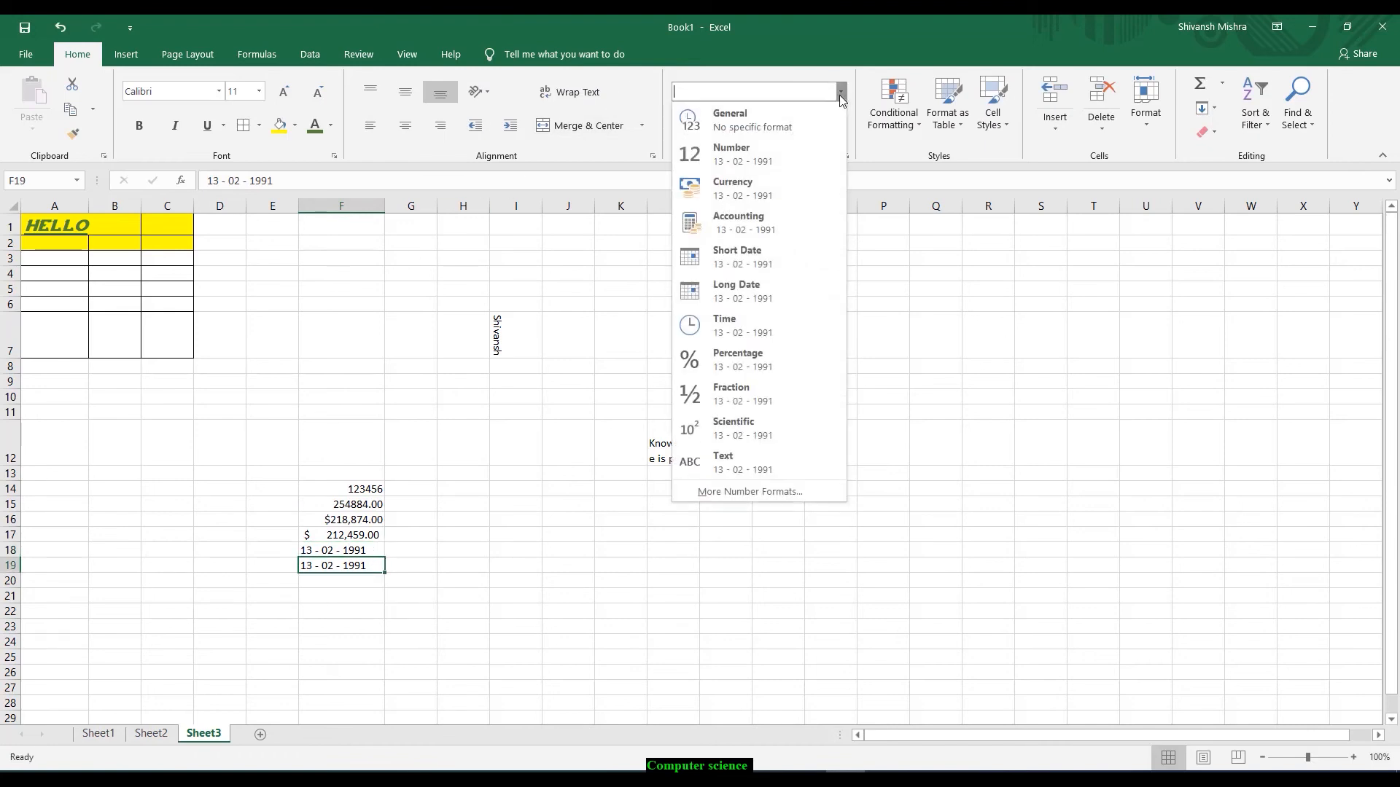
pyautogui.click(748, 256)
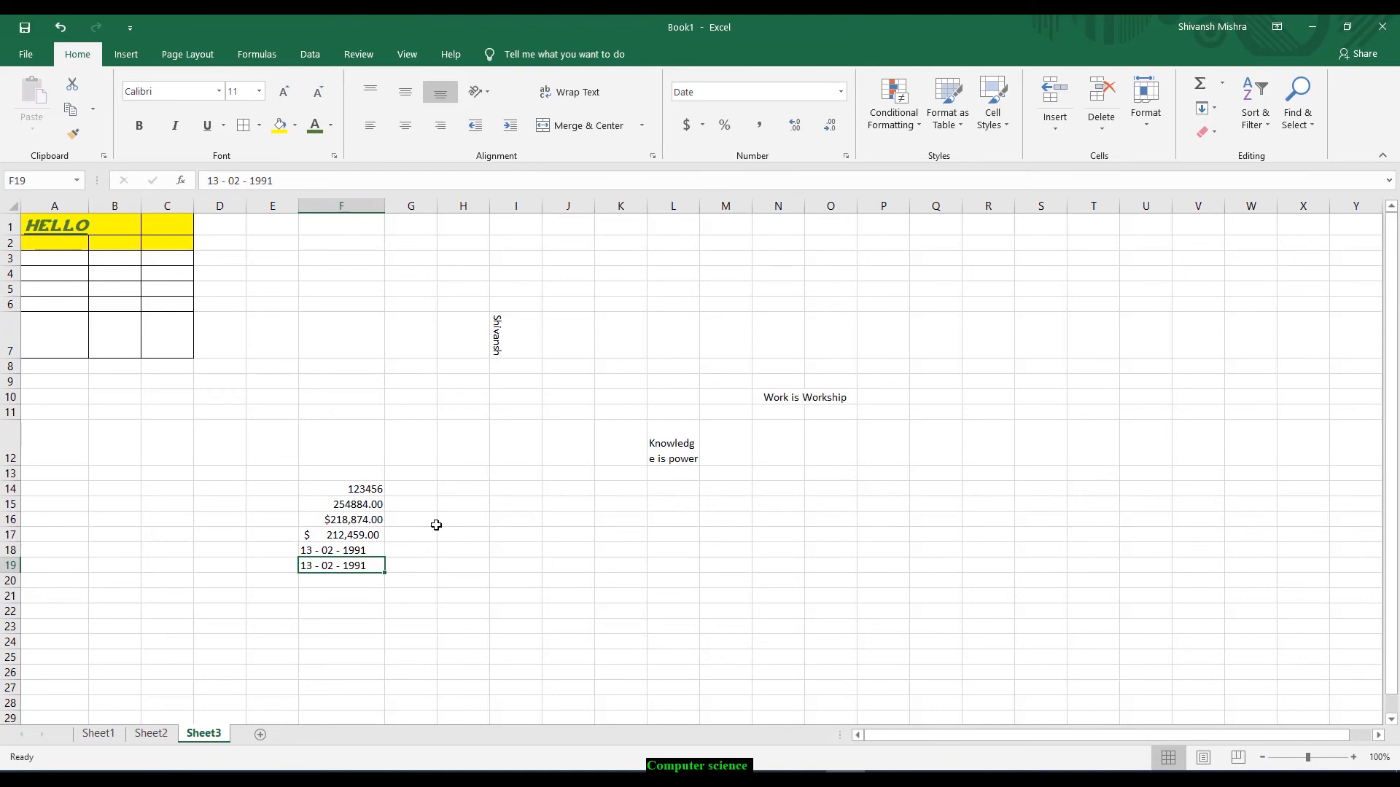
pyautogui.write('13')
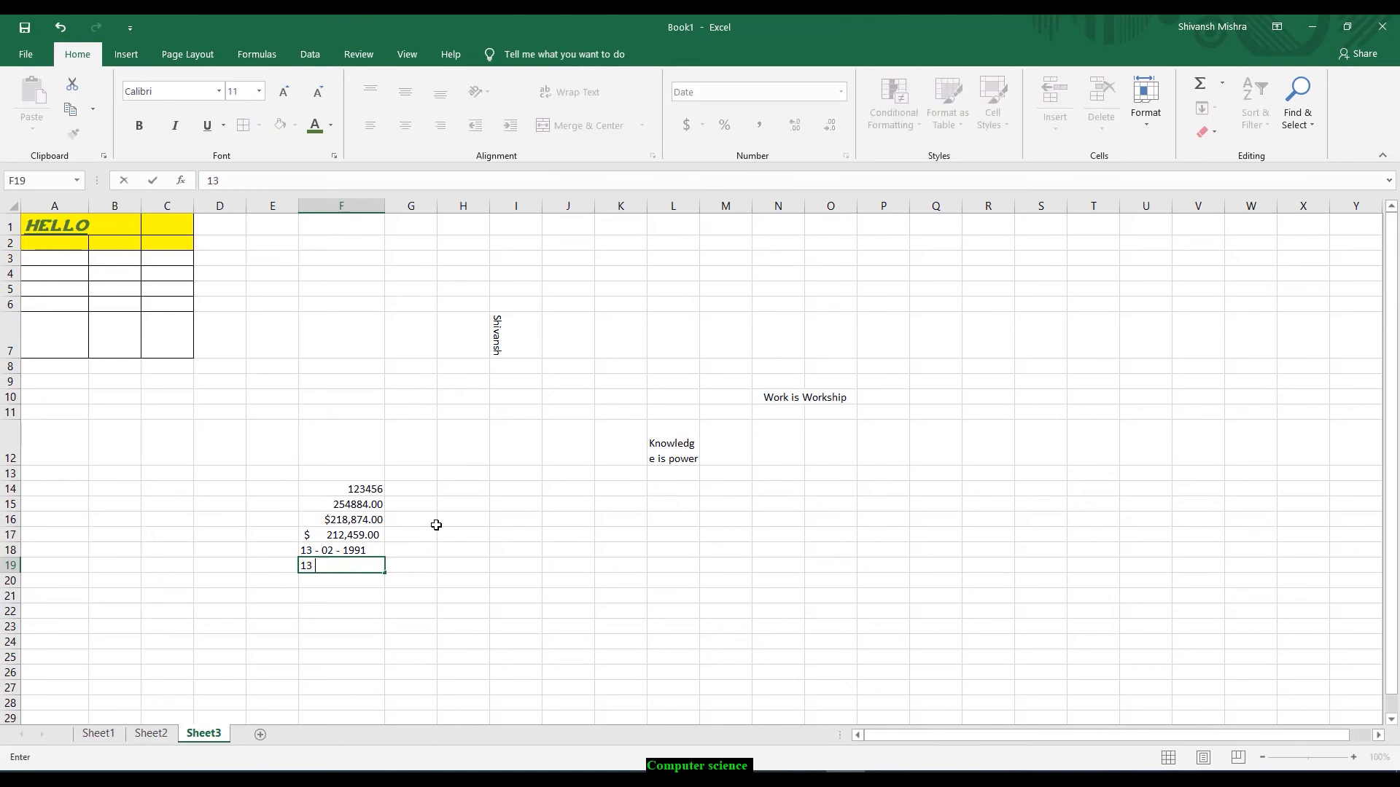
pyautogui.write(' Feburary 1991')
pyautogui.click(454, 350)
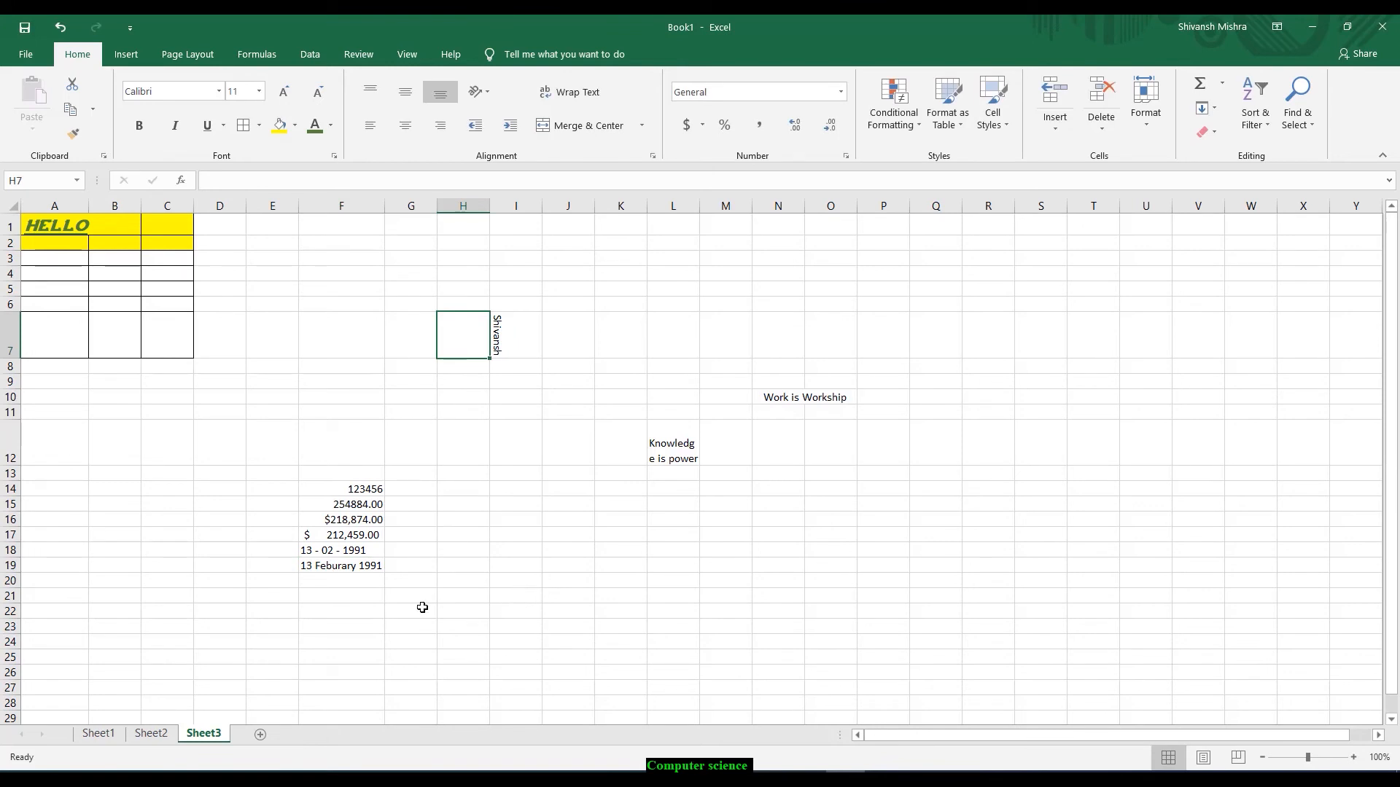
# Enter the time 15:31:11 in cell F20 and apply the Time format to it.
pyautogui.click(342, 581)
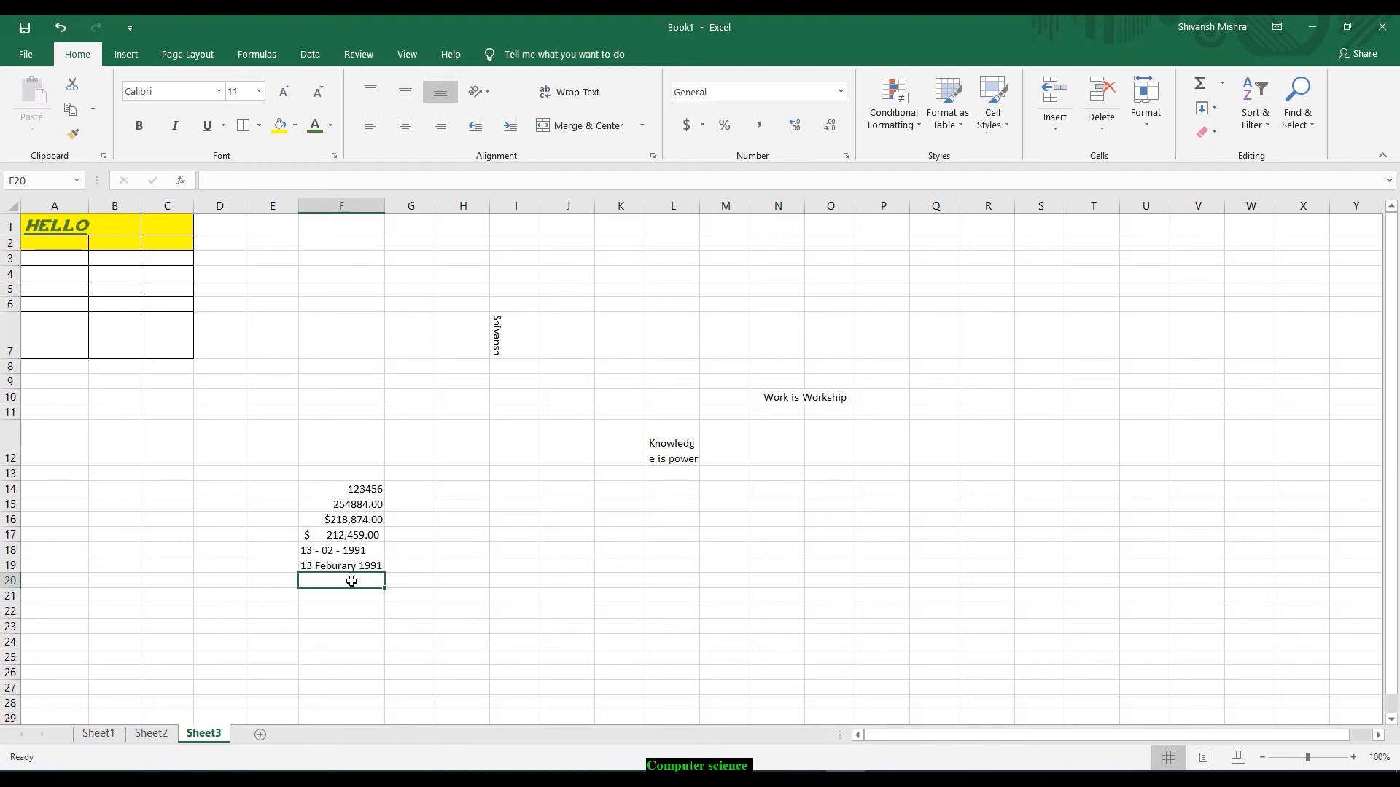
pyautogui.write('15:')
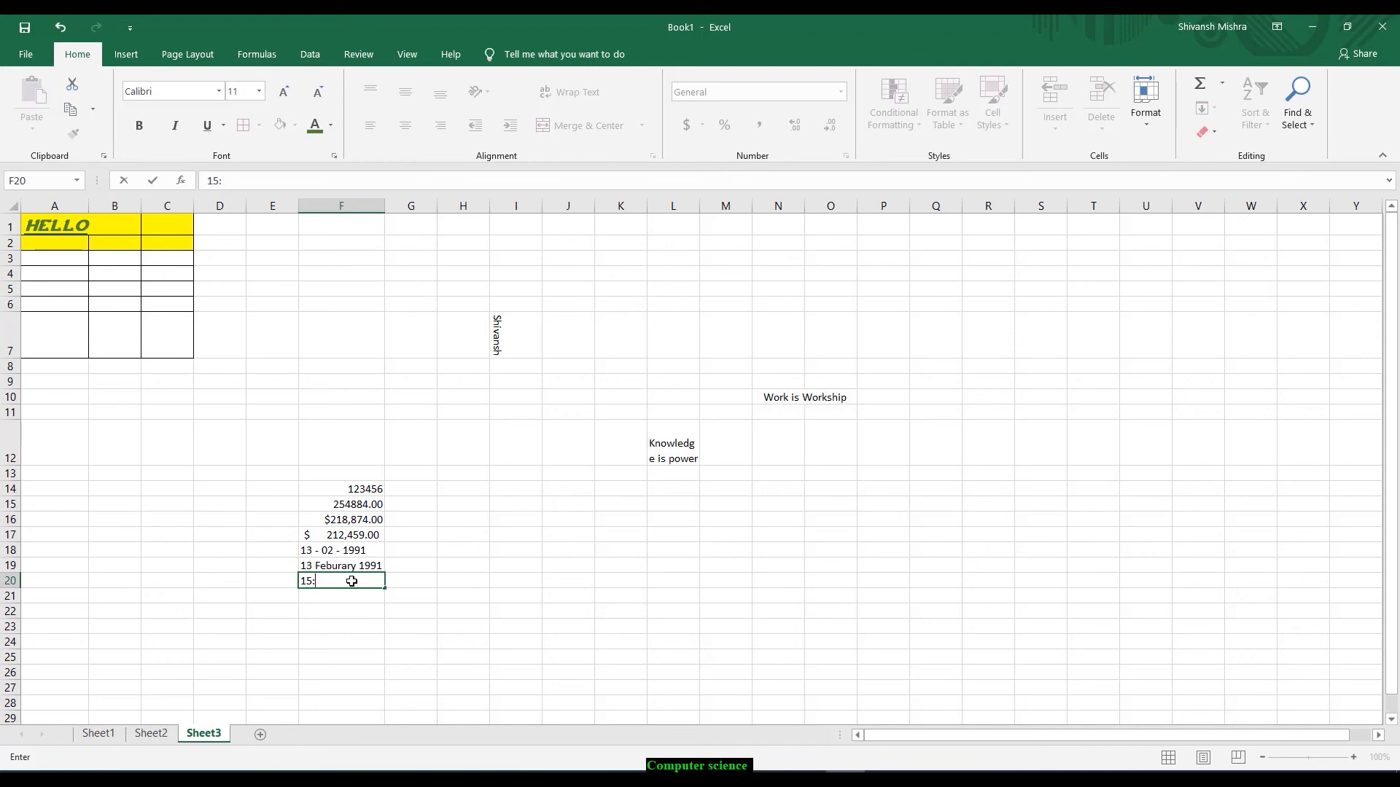
pyautogui.write('31:11')
pyautogui.click(522, 629)
pyautogui.click(361, 592)
pyautogui.click(363, 582)
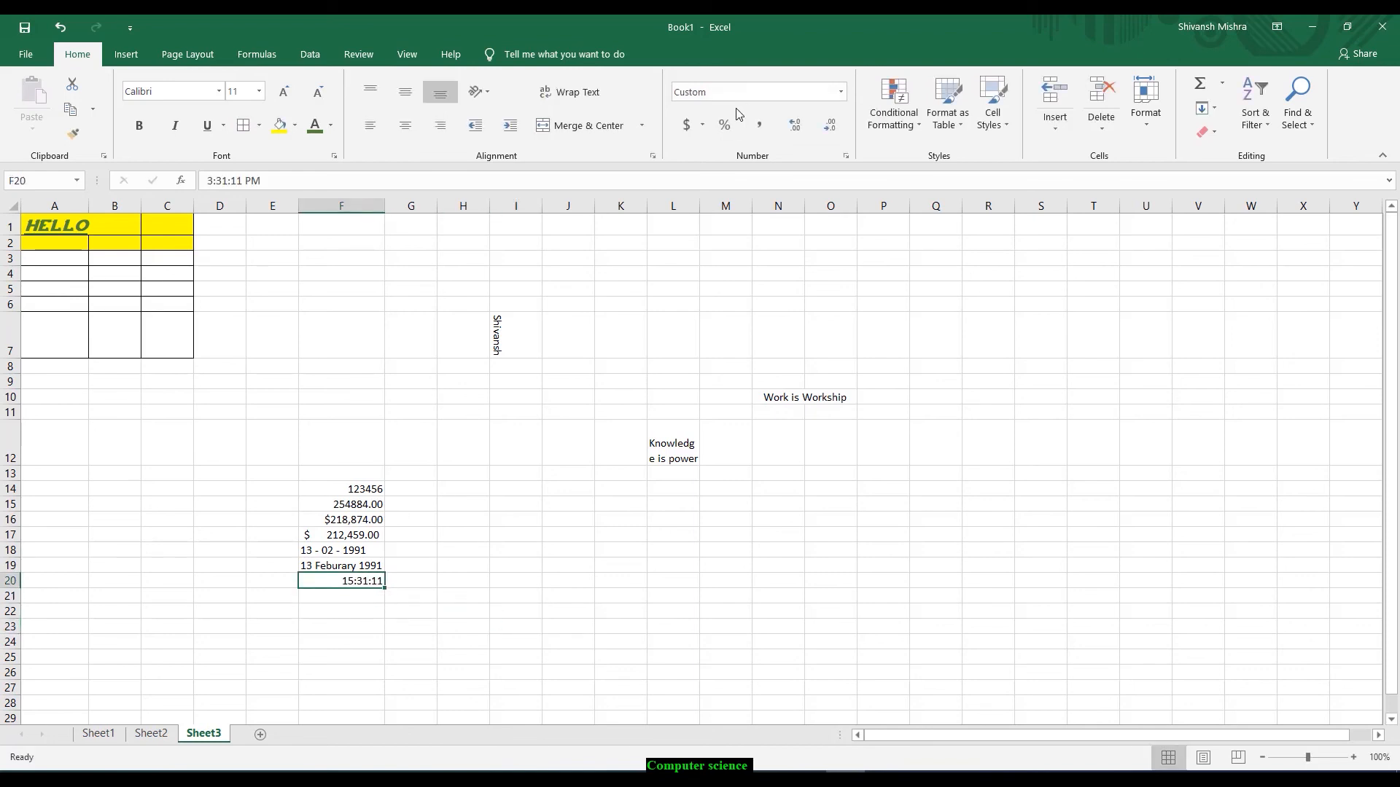
pyautogui.click(841, 91)
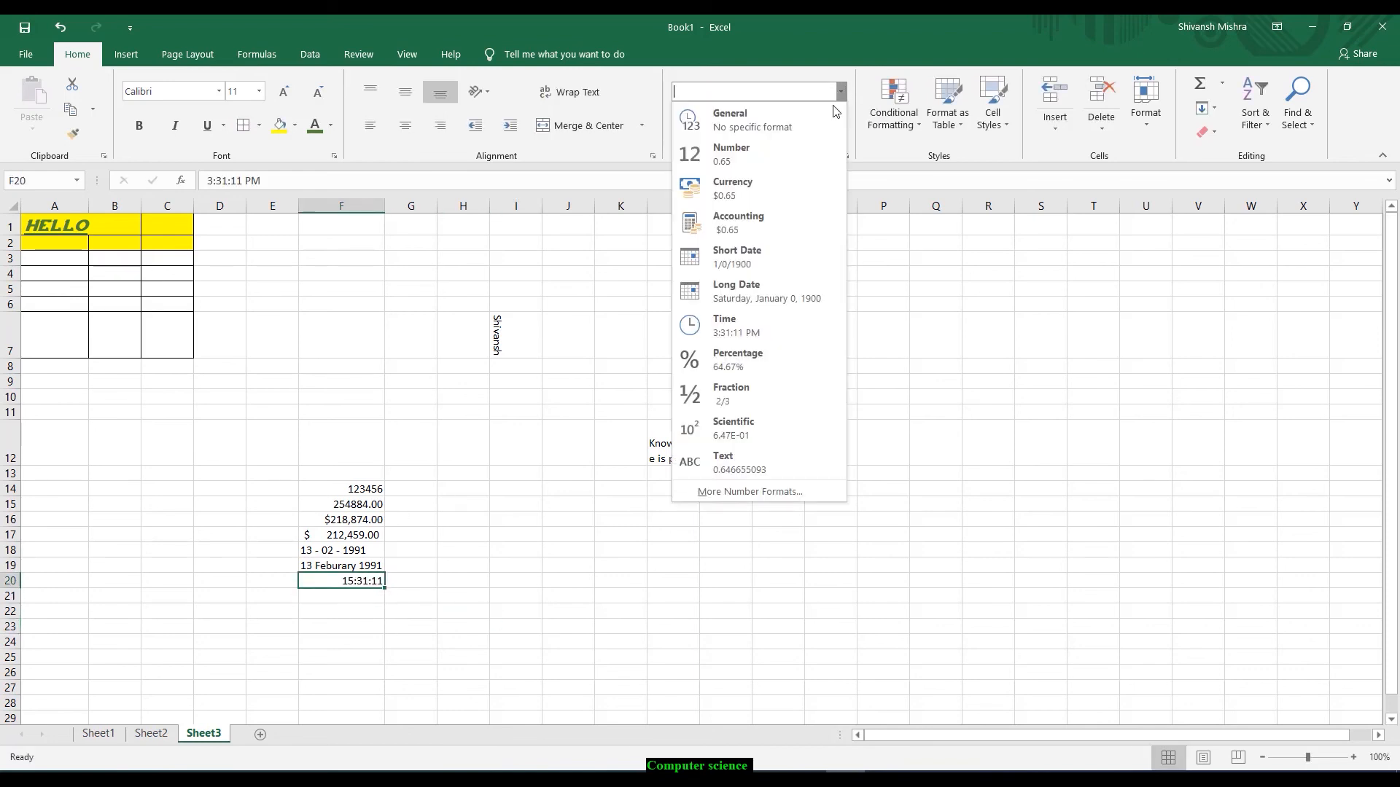
pyautogui.click(753, 339)
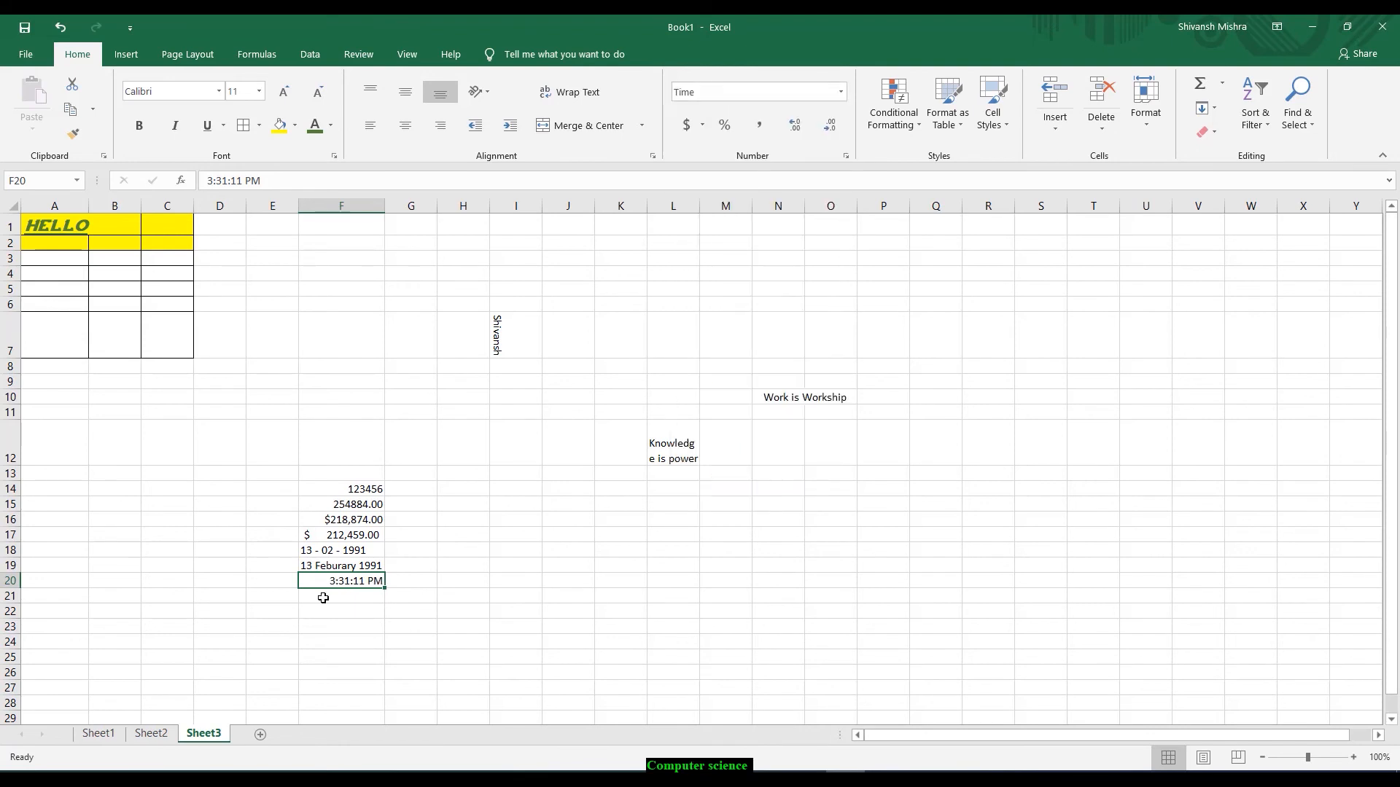
# Enter the percentage 45.64% in cell F21.
pyautogui.click(366, 600)
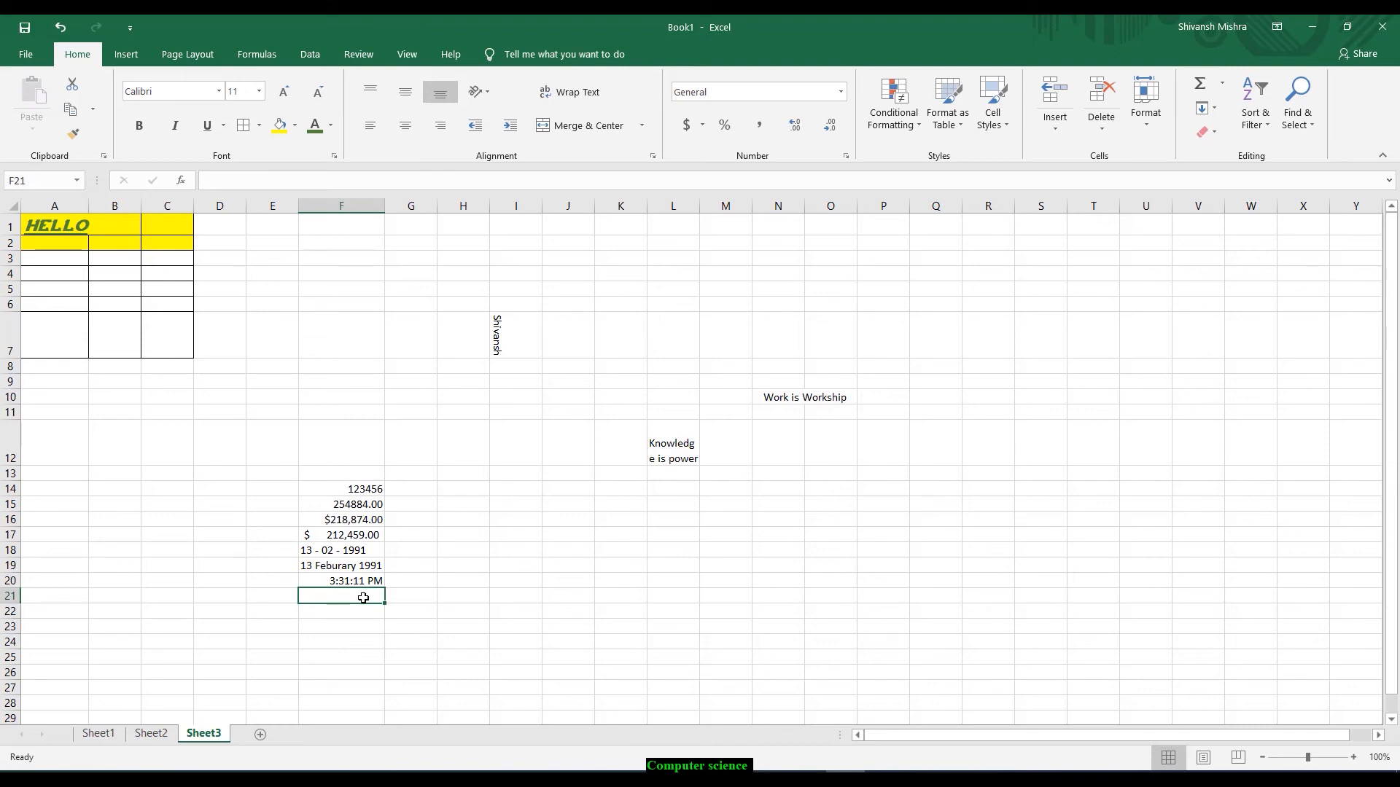
pyautogui.write('45')
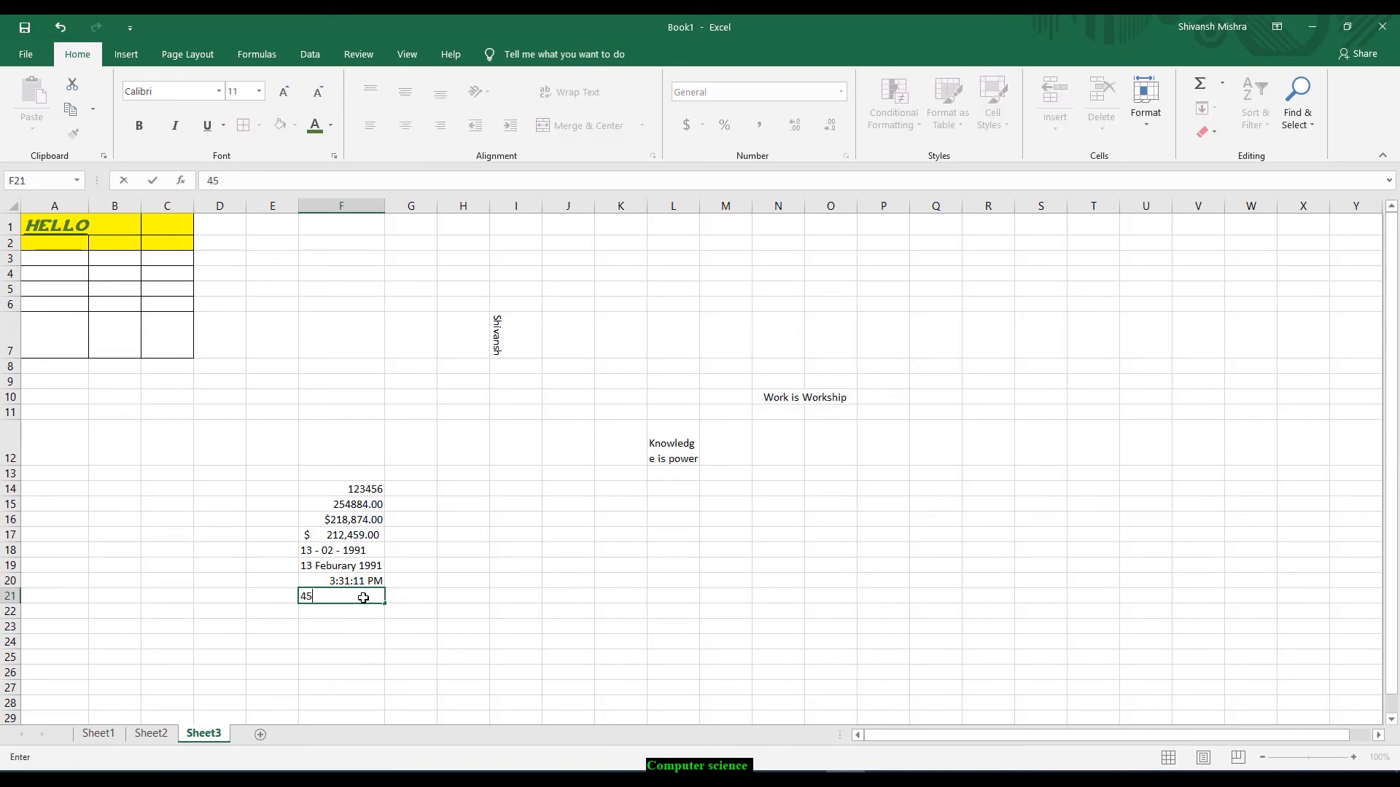
pyautogui.write('.64')
pyautogui.click(461, 428)
pyautogui.click(361, 603)
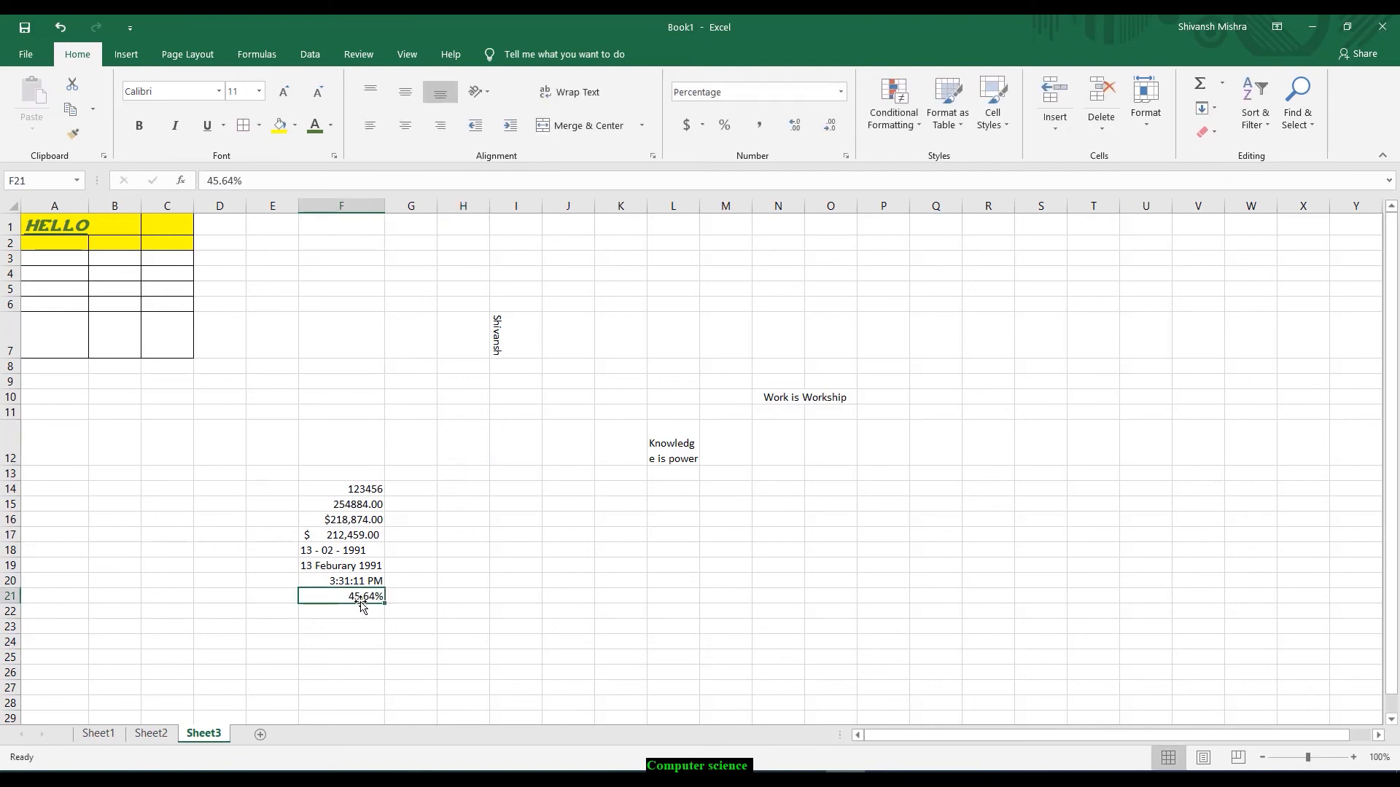
pyautogui.press('Return')
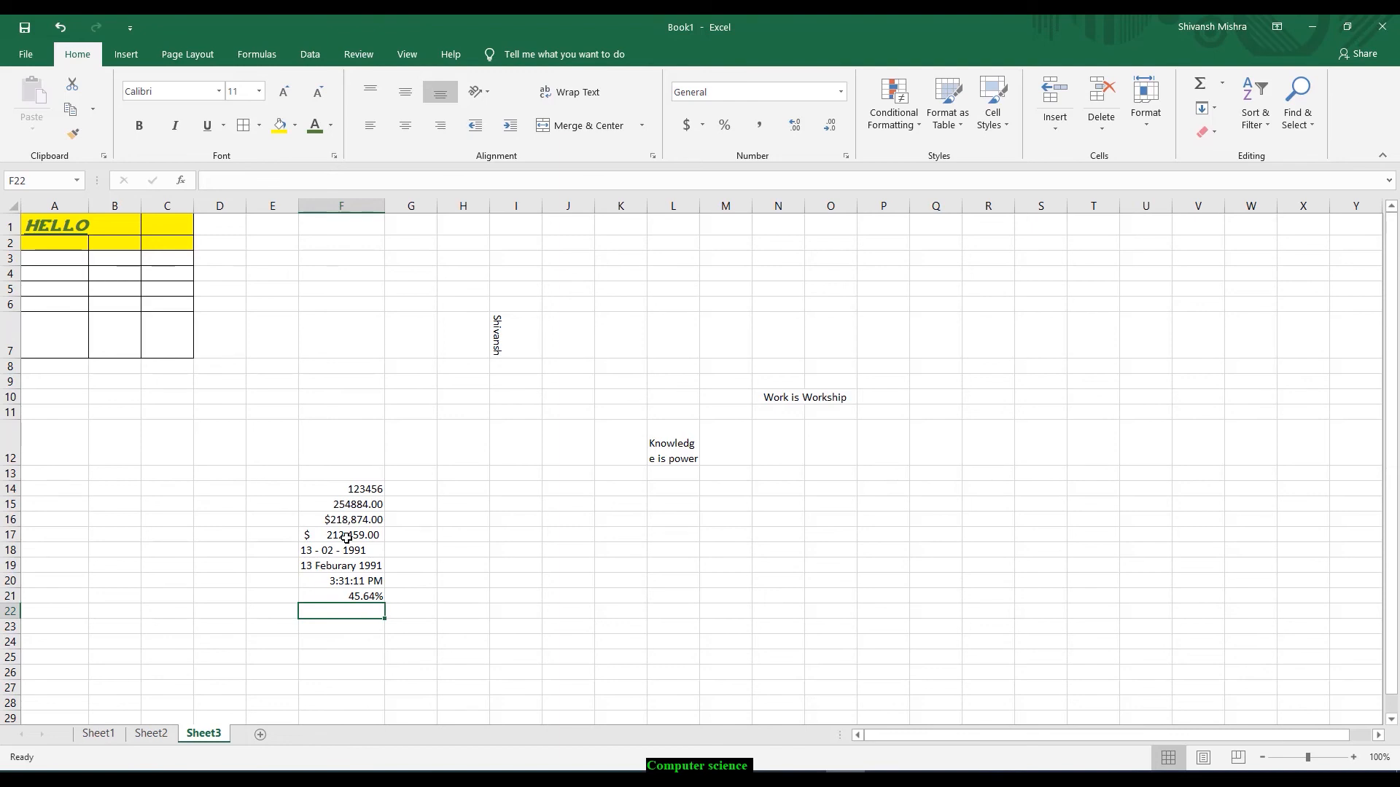
# Enter 2/3 in cell F22, retype the same value there and select the cell again.
pyautogui.write('2/3')
pyautogui.click(643, 717)
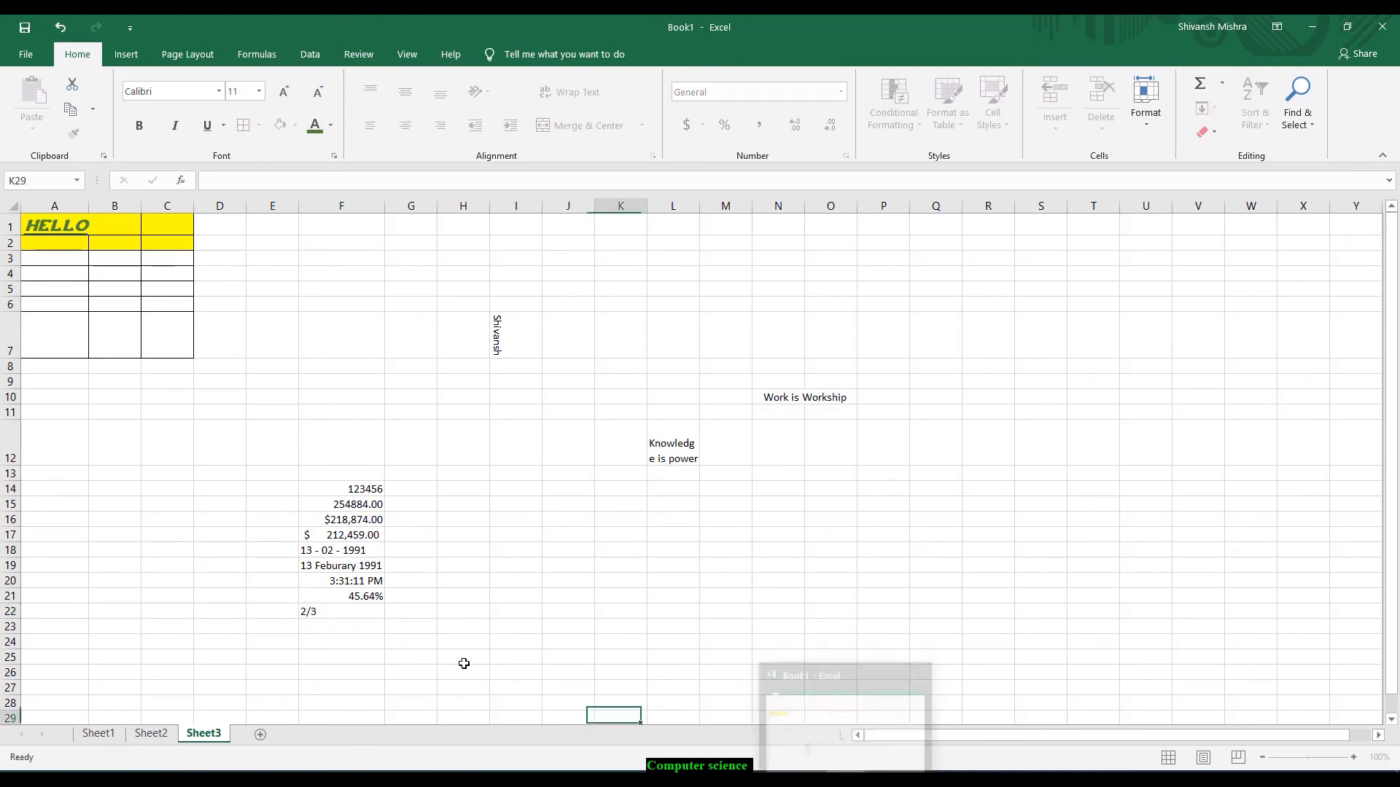
pyautogui.click(350, 612)
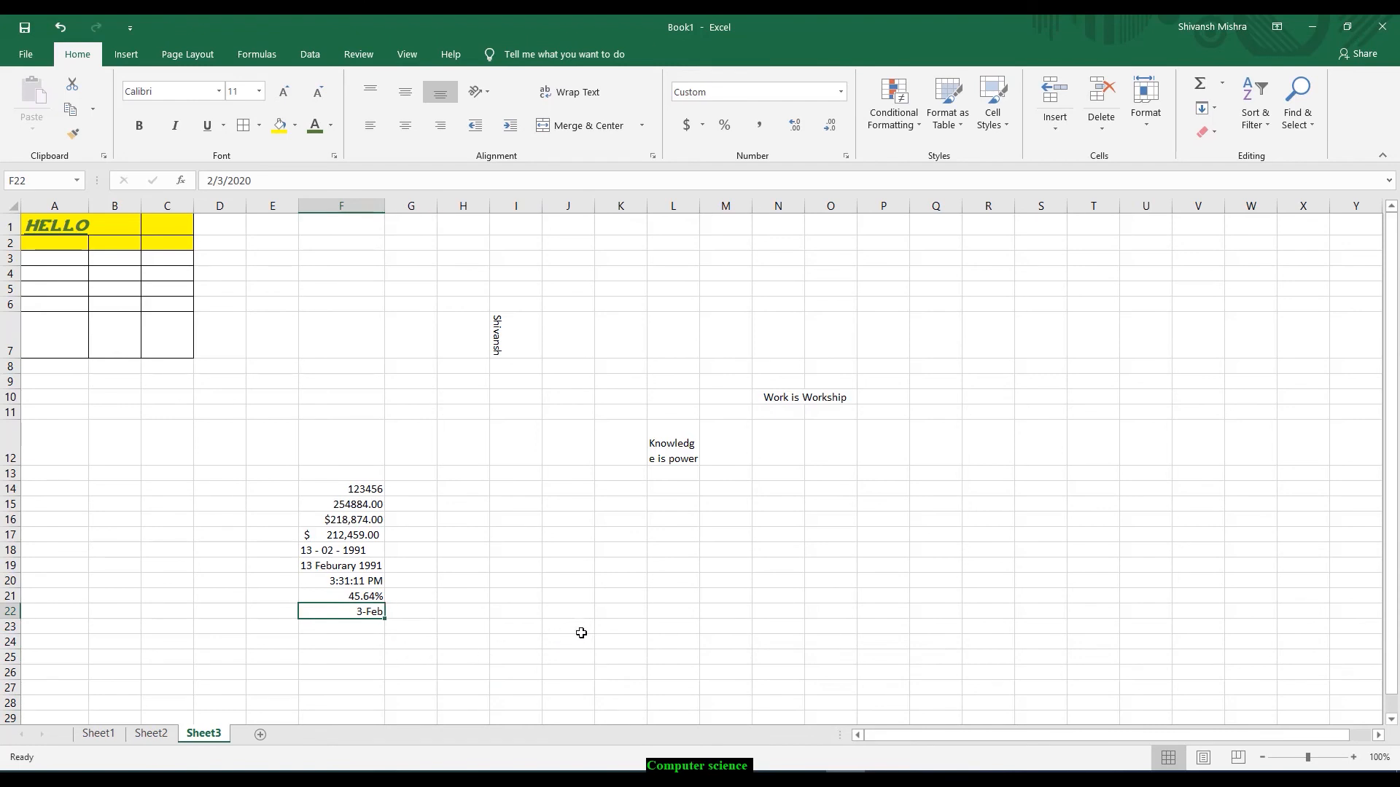
pyautogui.write('2/3')
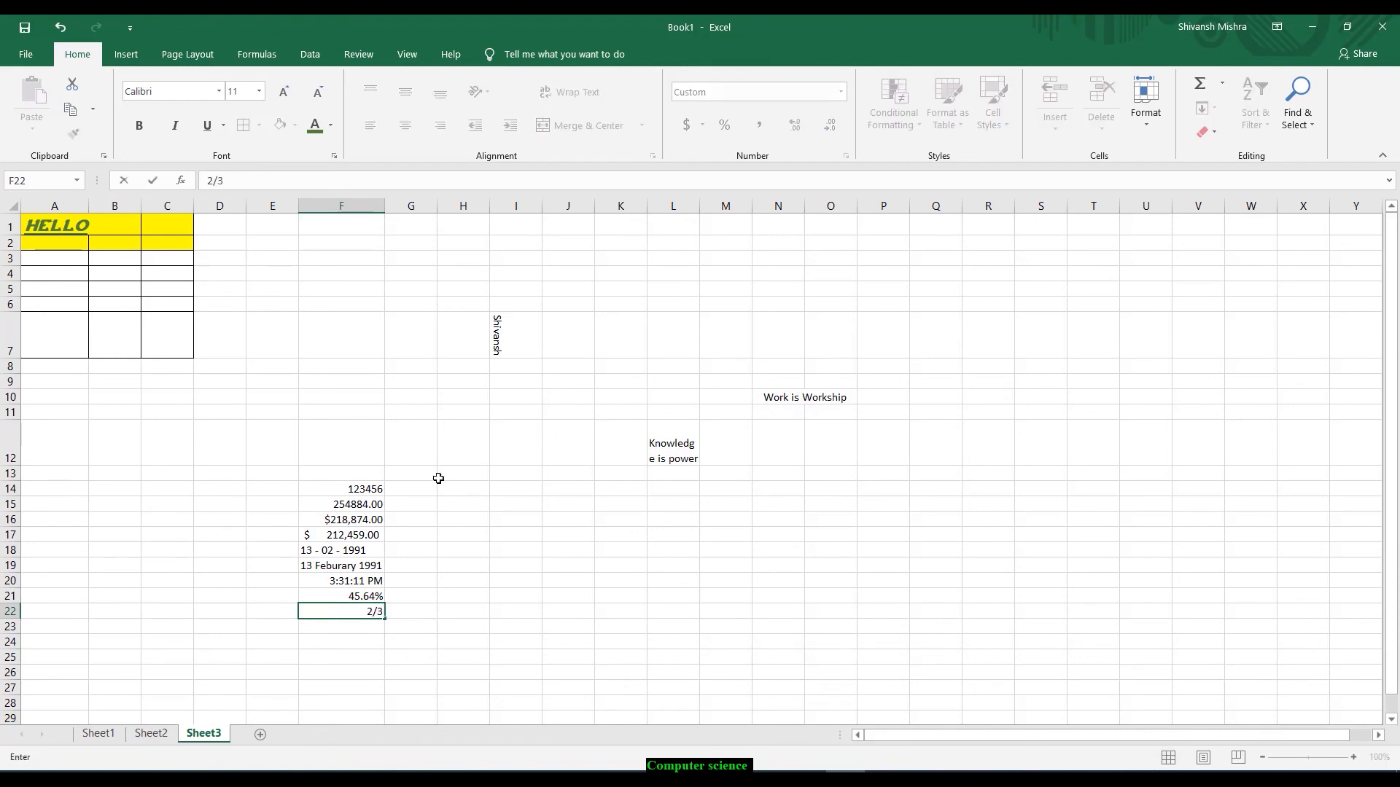
pyautogui.click(387, 573)
pyautogui.click(375, 614)
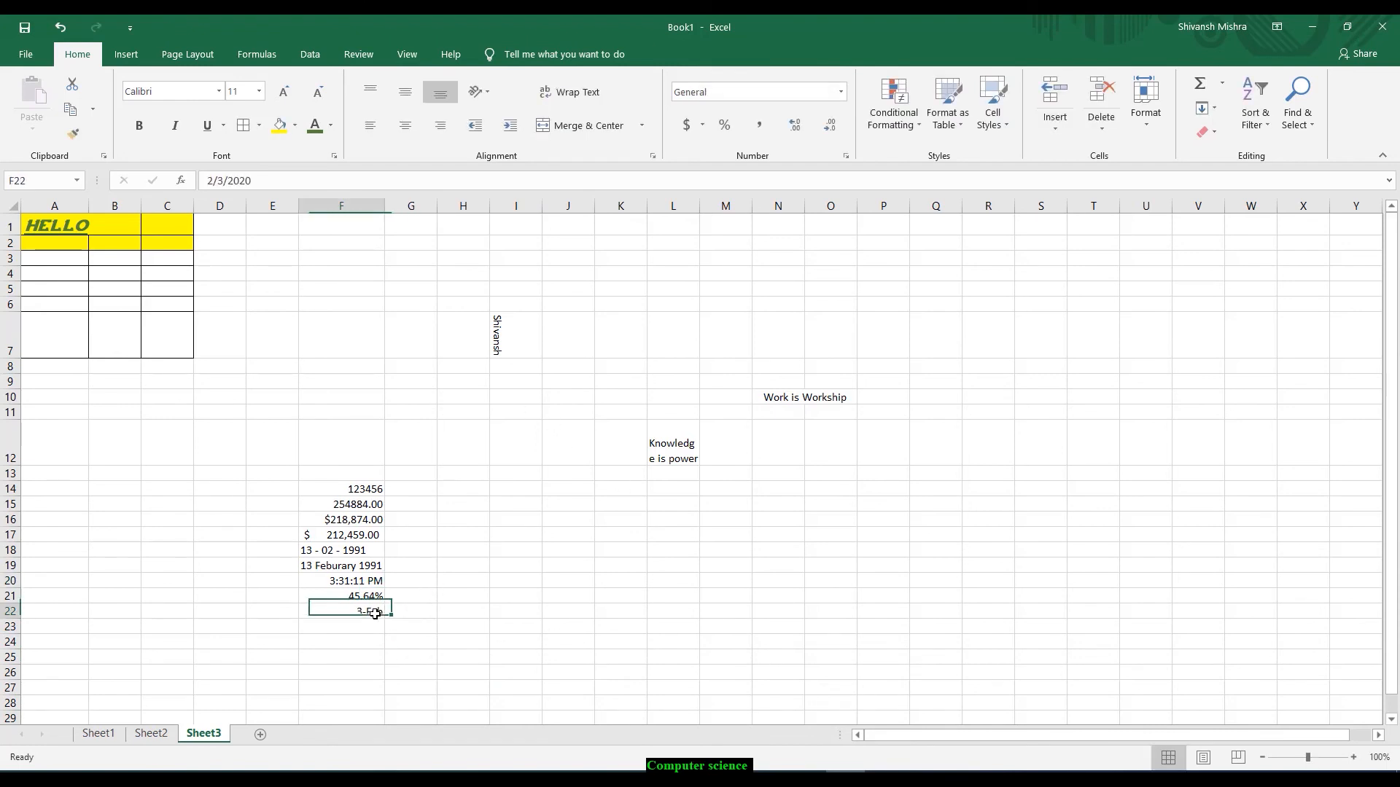
# Apply the Fraction format to cell F22 and enter 2/3 in it again.
pyautogui.click(840, 91)
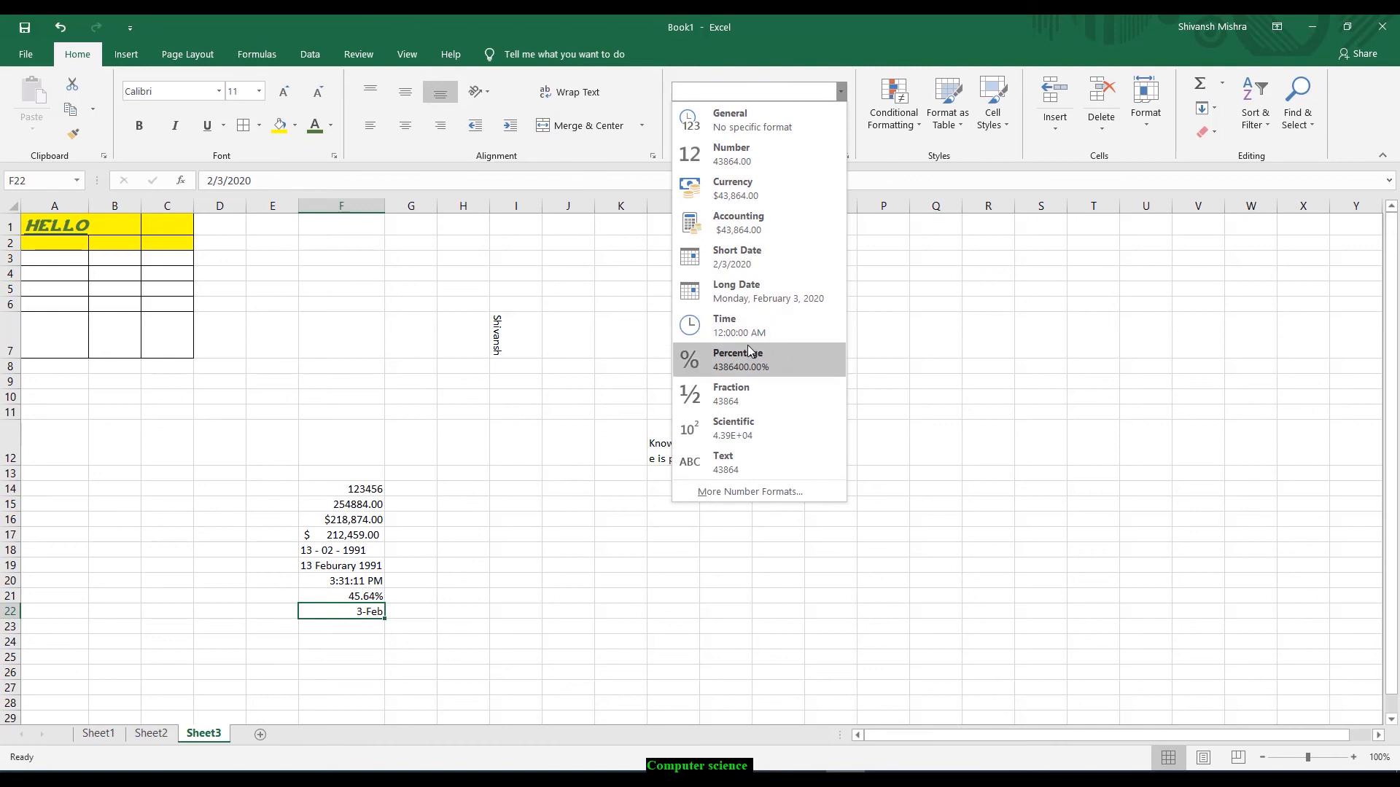
pyautogui.click(750, 393)
pyautogui.write('2/3')
pyautogui.press('Return')
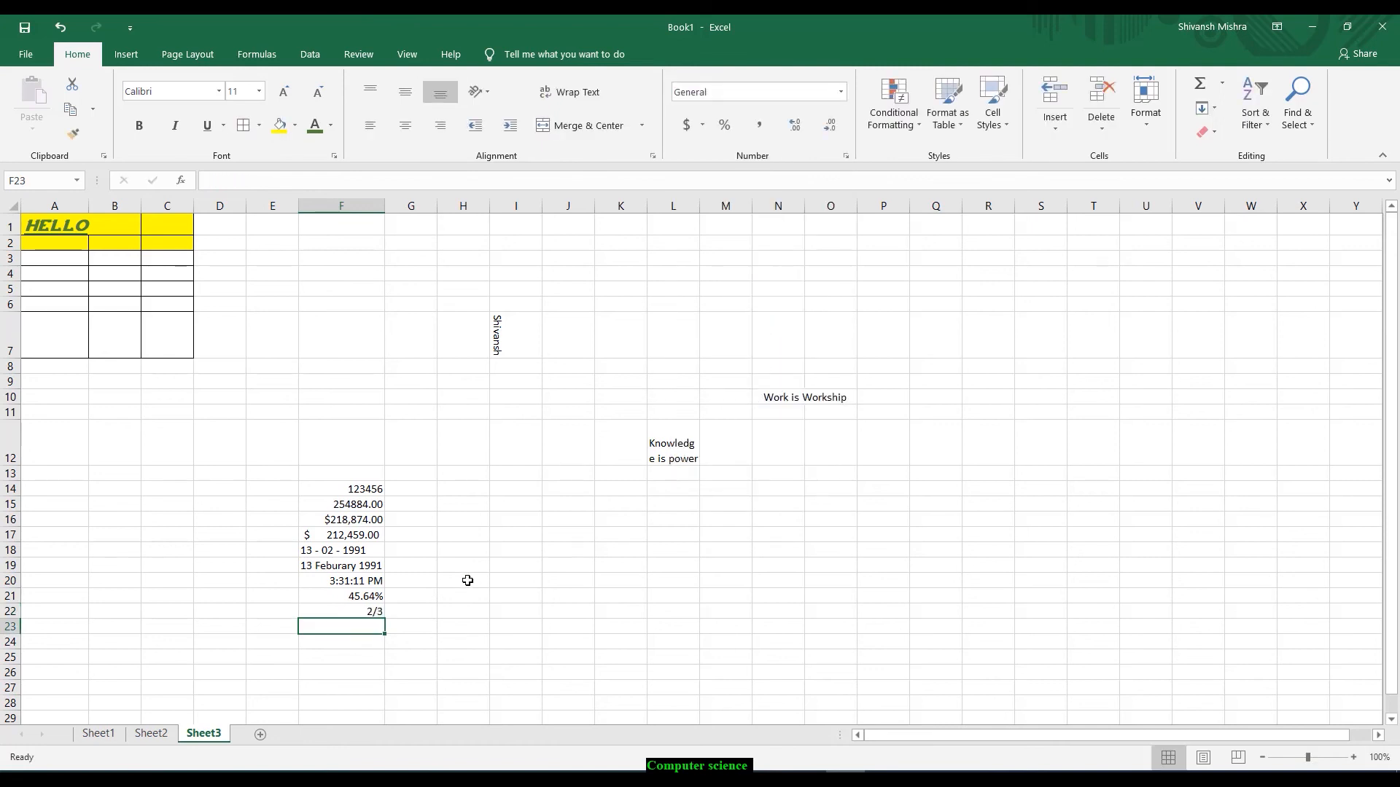
pyautogui.click(380, 607)
# Enter the scientific-notation value 5.7E+08 in cell F23 and select the cell again.
pyautogui.click(367, 641)
pyautogui.click(369, 625)
pyautogui.write('5.7E+0')
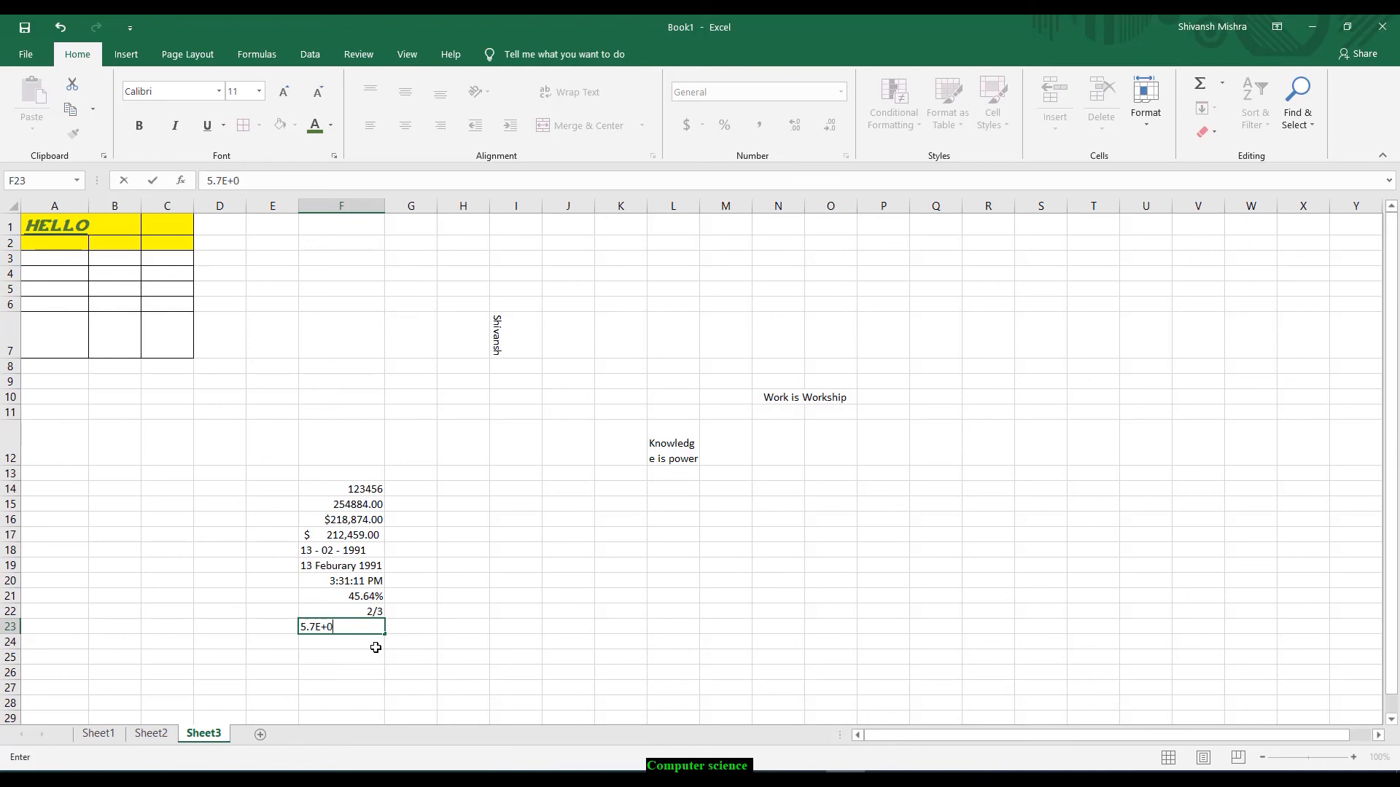
pyautogui.write('8')
pyautogui.click(539, 563)
pyautogui.click(373, 626)
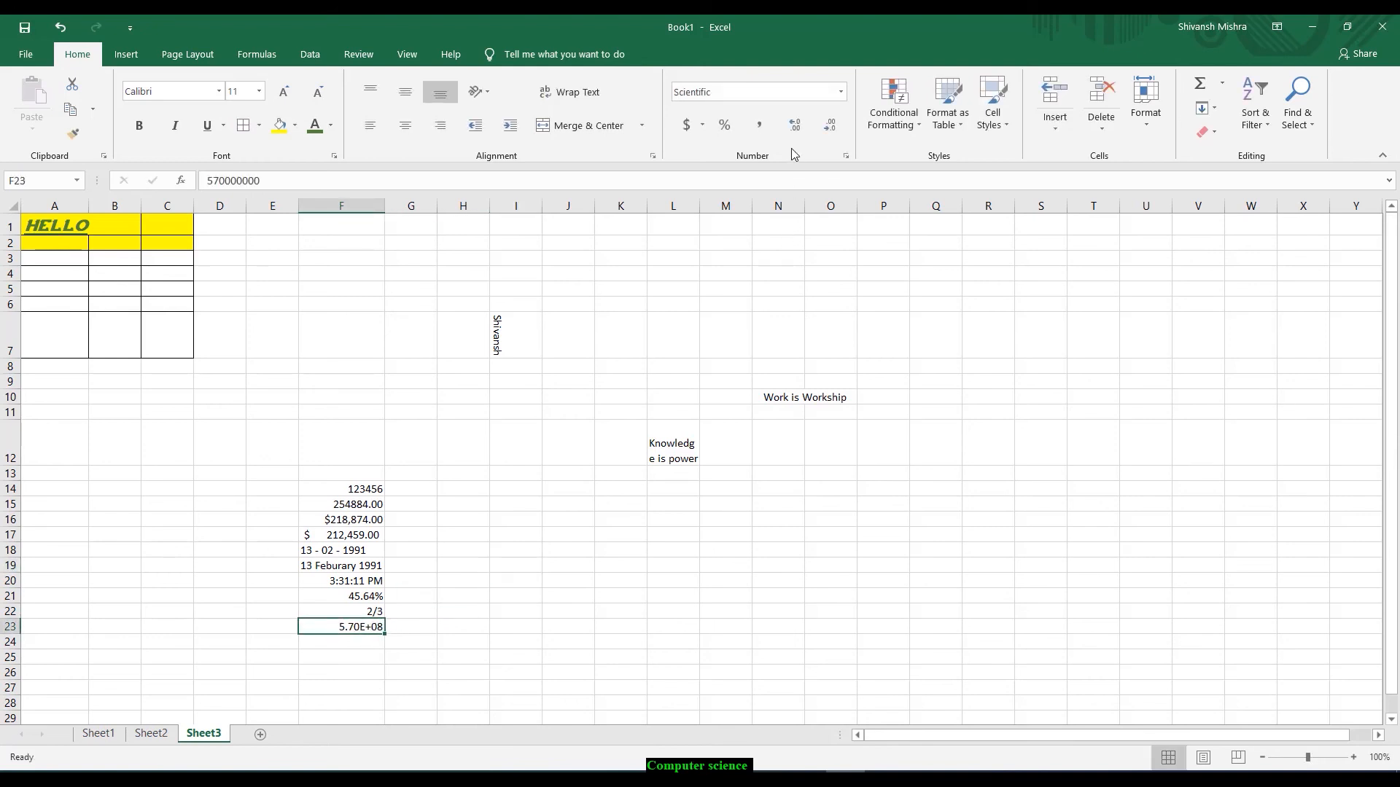
# Enter 54351 in cell F24 and apply the Text format to it.
pyautogui.click(372, 641)
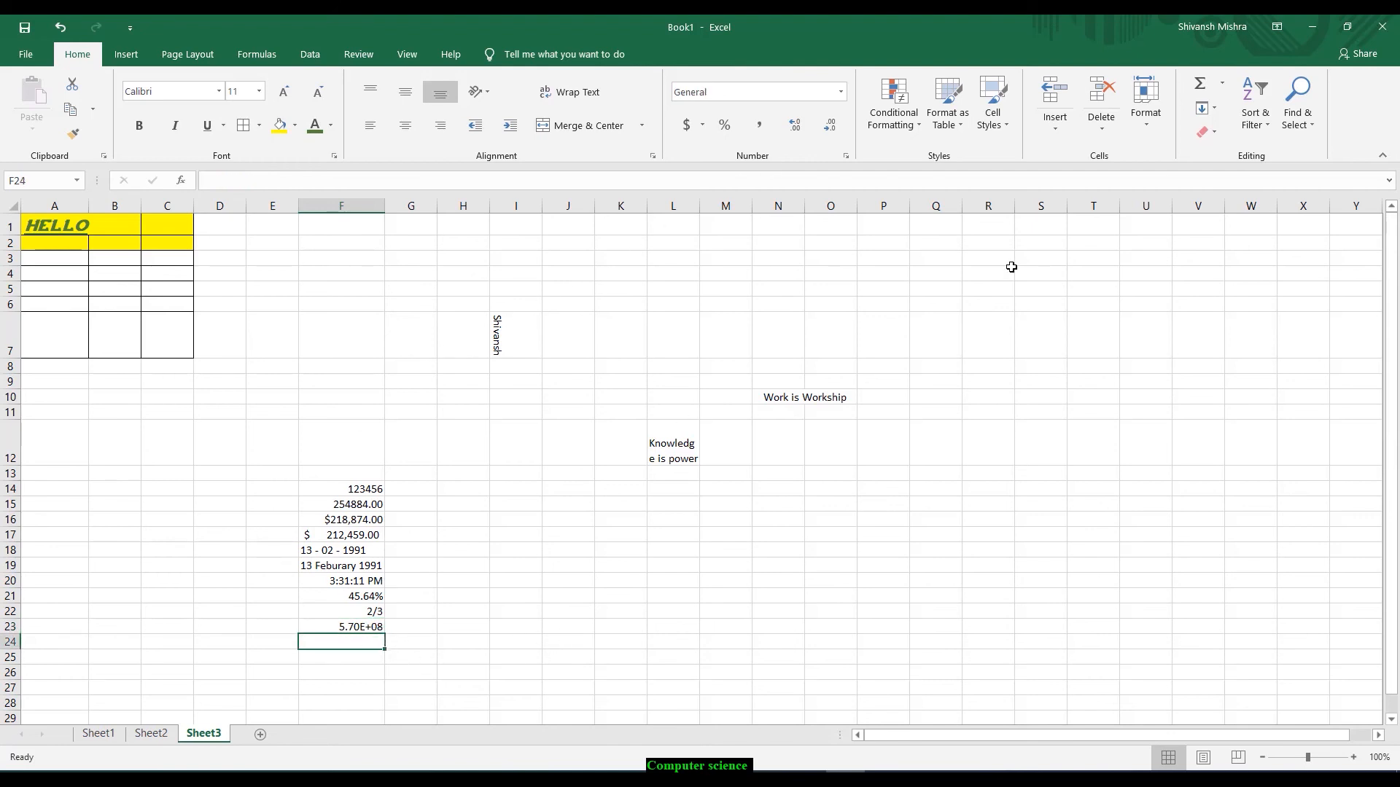
pyautogui.write('54351')
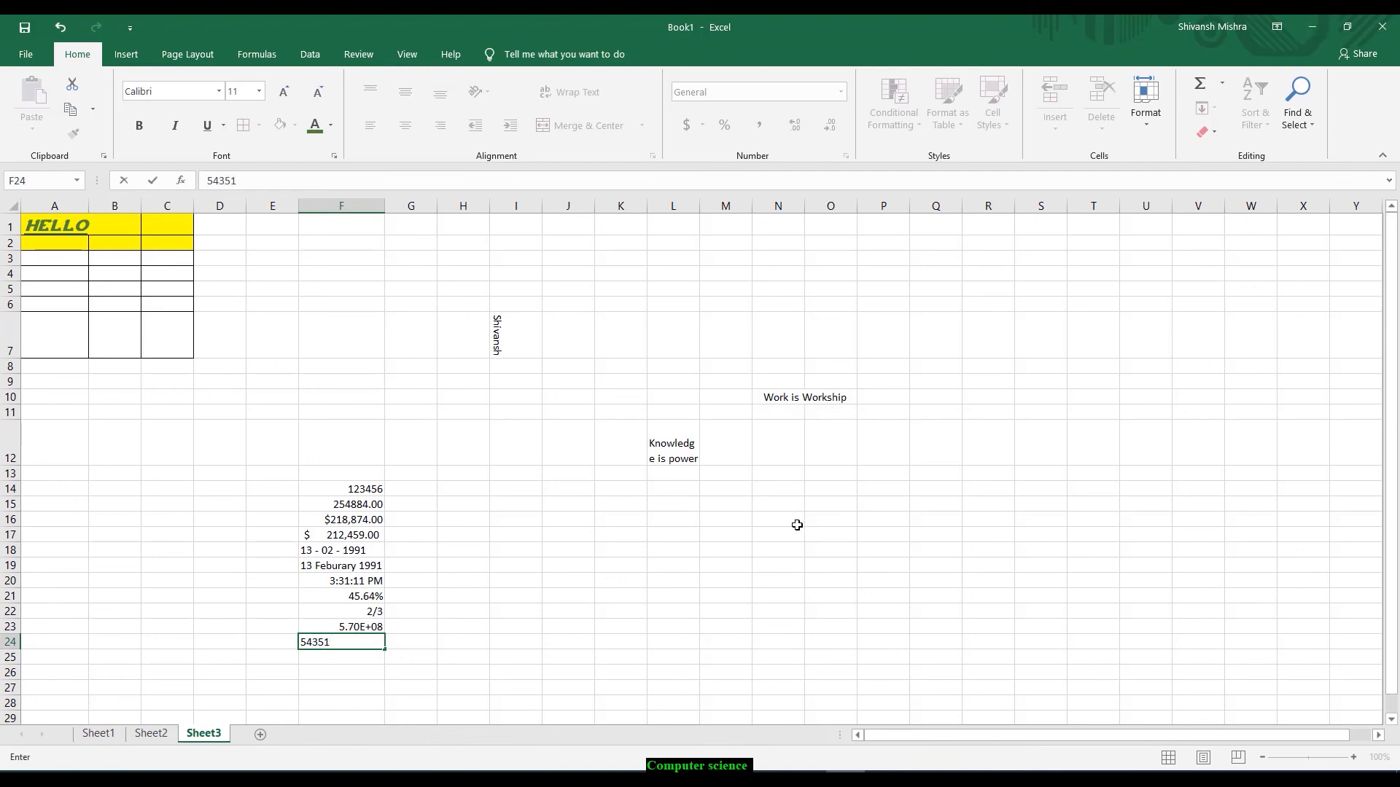
pyautogui.click(673, 566)
pyautogui.click(365, 642)
pyautogui.click(841, 92)
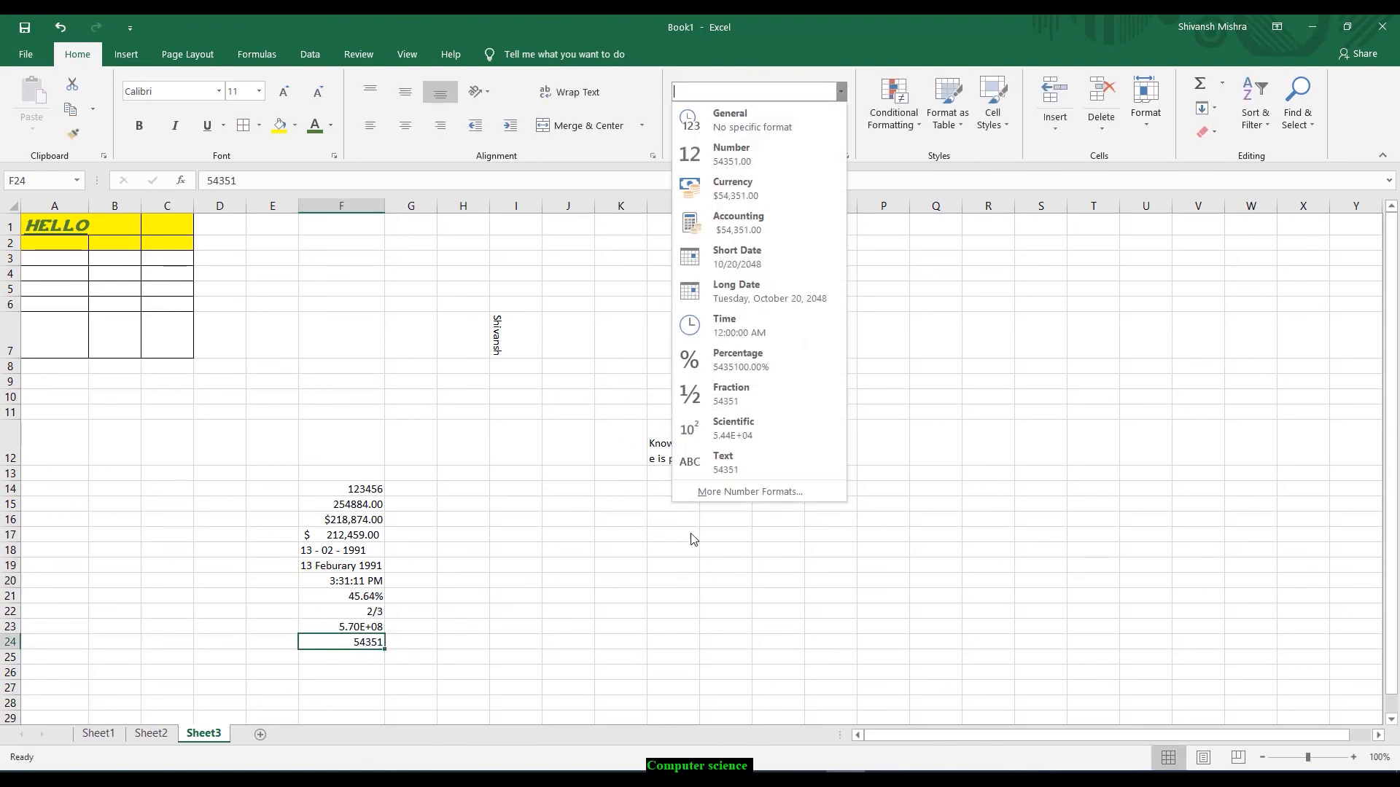
pyautogui.click(718, 460)
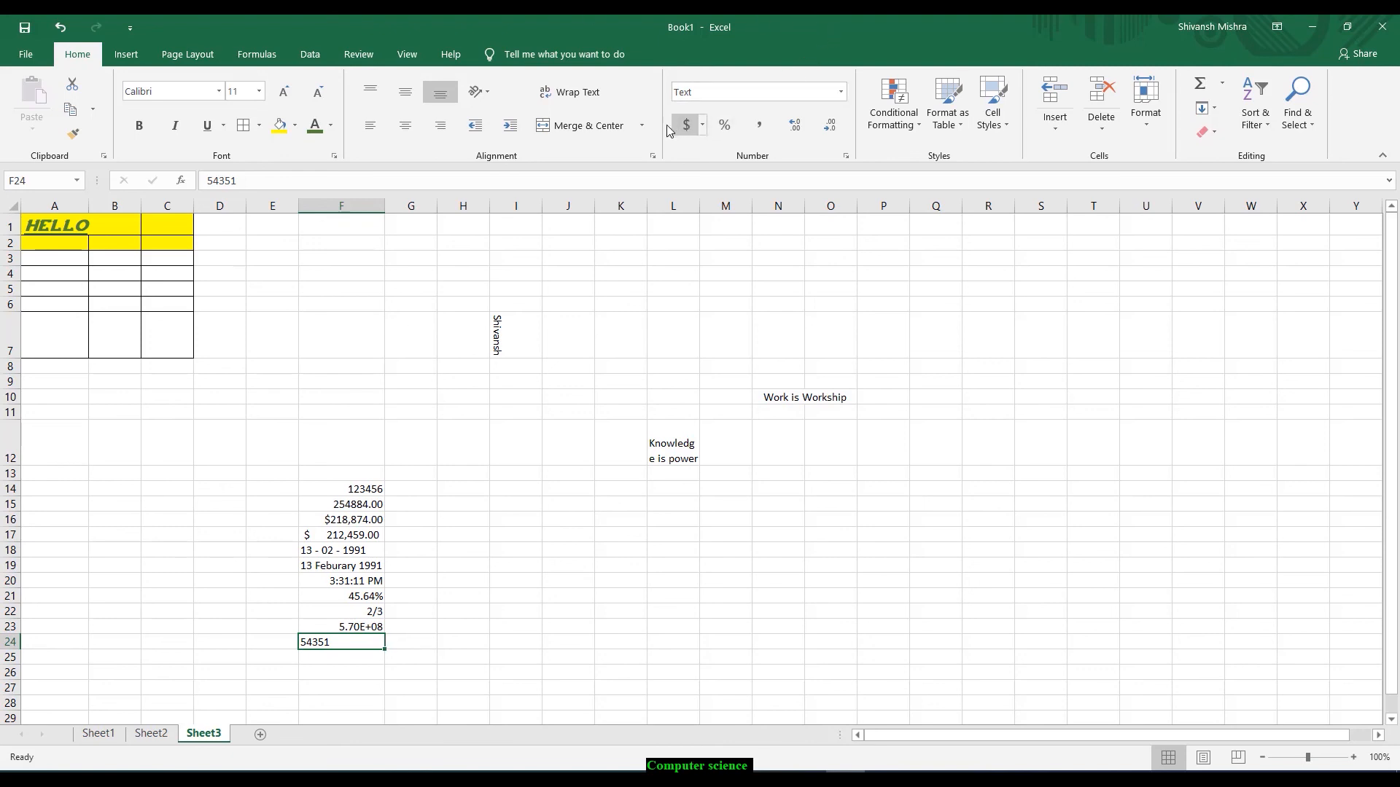
# Enter 1234567 in cell F4 and select the cell again.
pyautogui.click(376, 276)
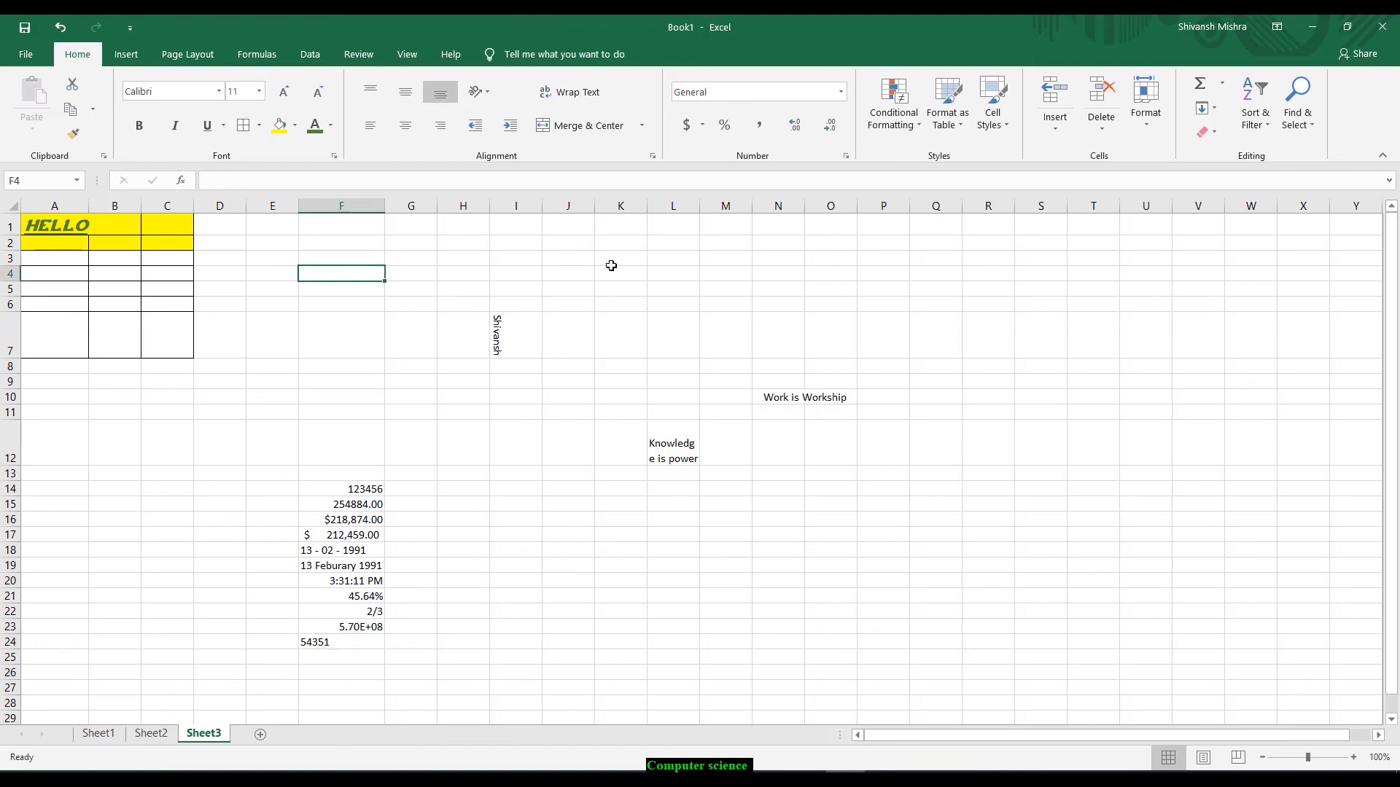
pyautogui.write('1234567')
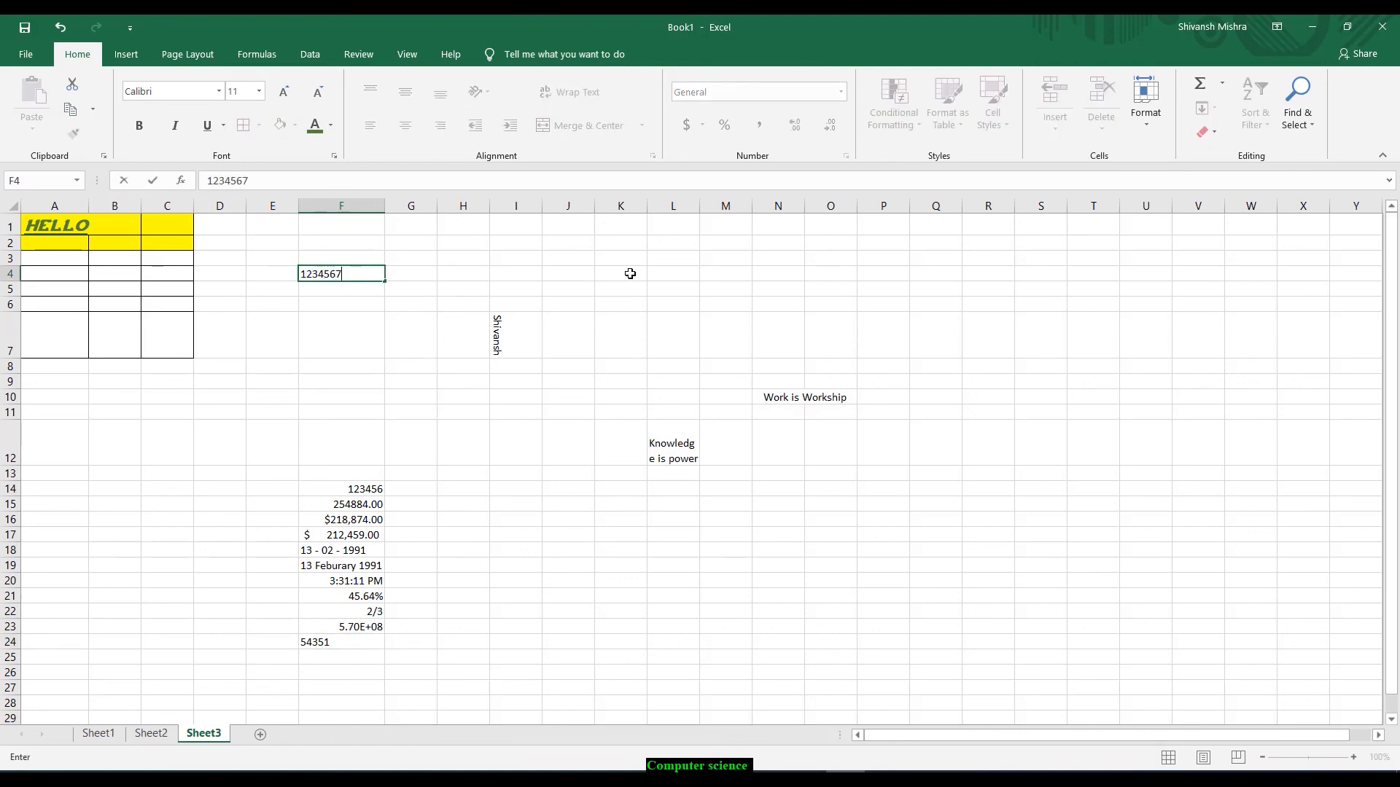
pyautogui.click(460, 334)
pyautogui.click(334, 261)
pyautogui.click(344, 286)
pyautogui.click(349, 273)
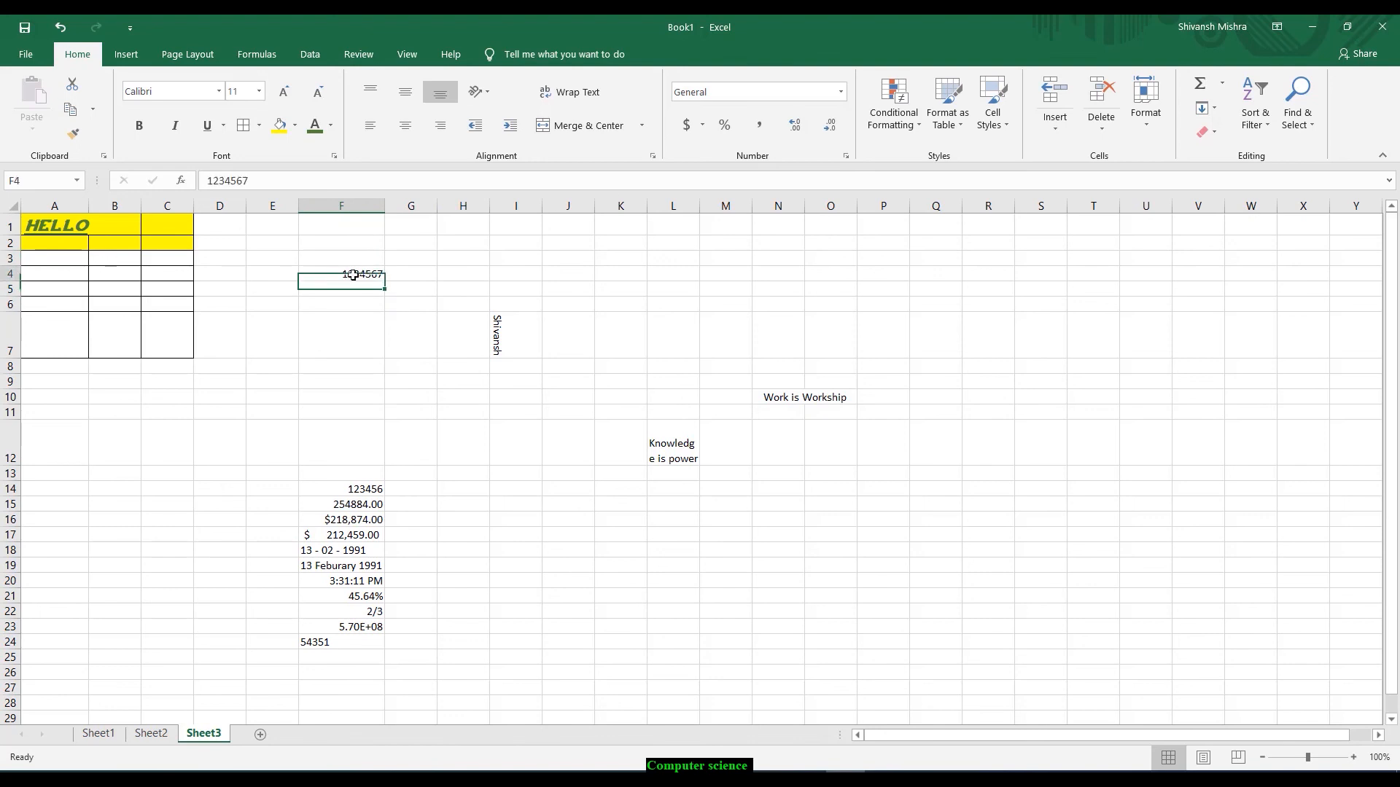
# Apply the Accounting format with the ₹ symbol and 2 decimal places to cell F4.
pyautogui.click(703, 127)
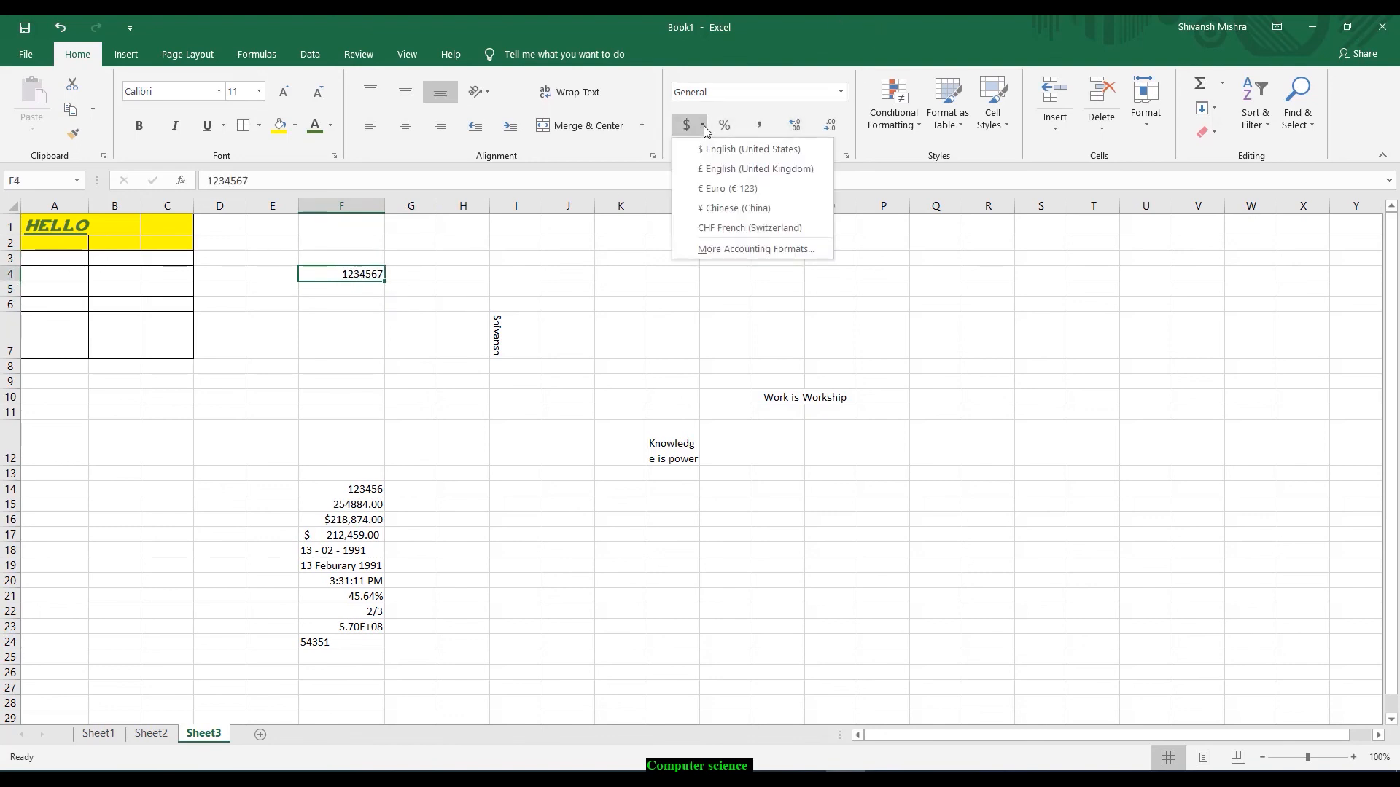
pyautogui.click(726, 248)
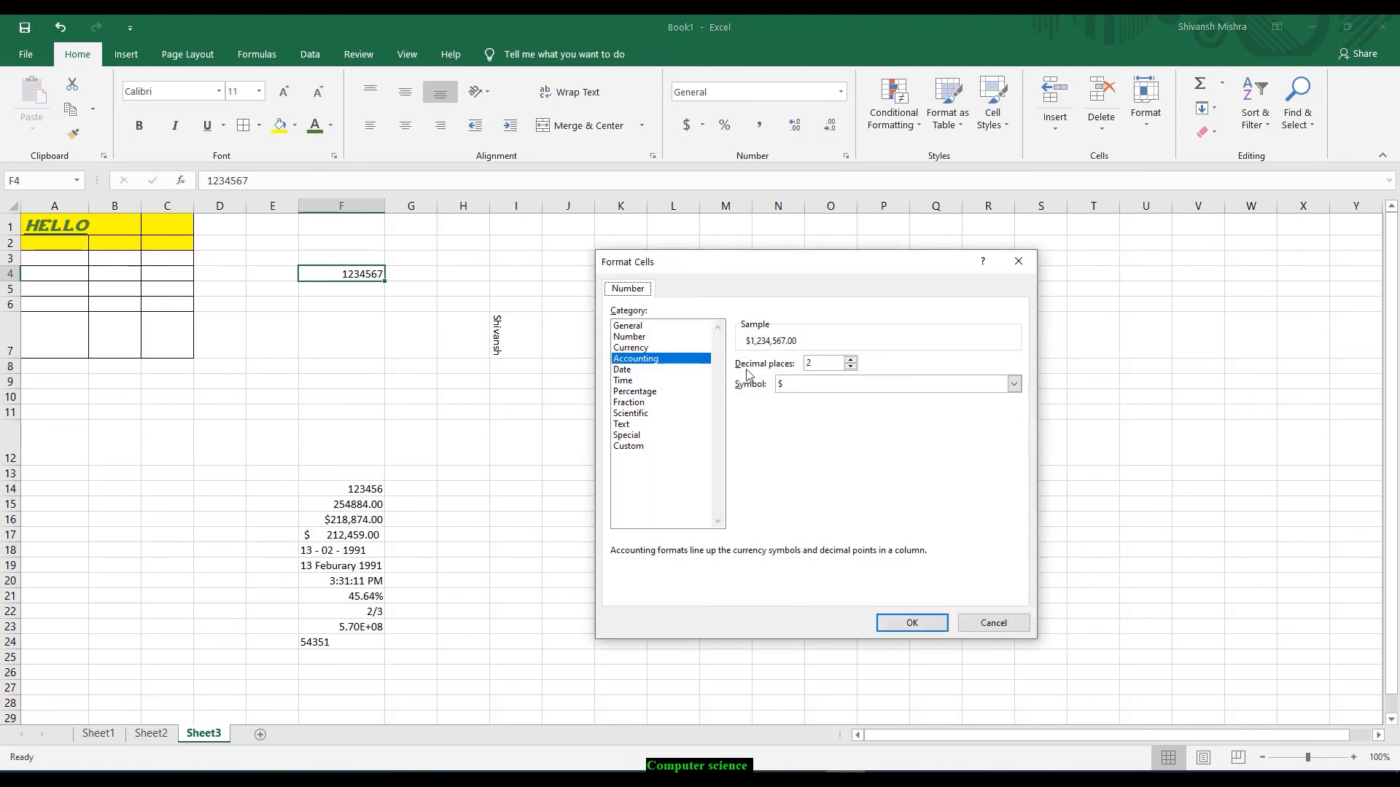
pyautogui.click(1014, 384)
pyautogui.scroll(-5, 902, 466)
pyautogui.scroll(-6, 902, 466)
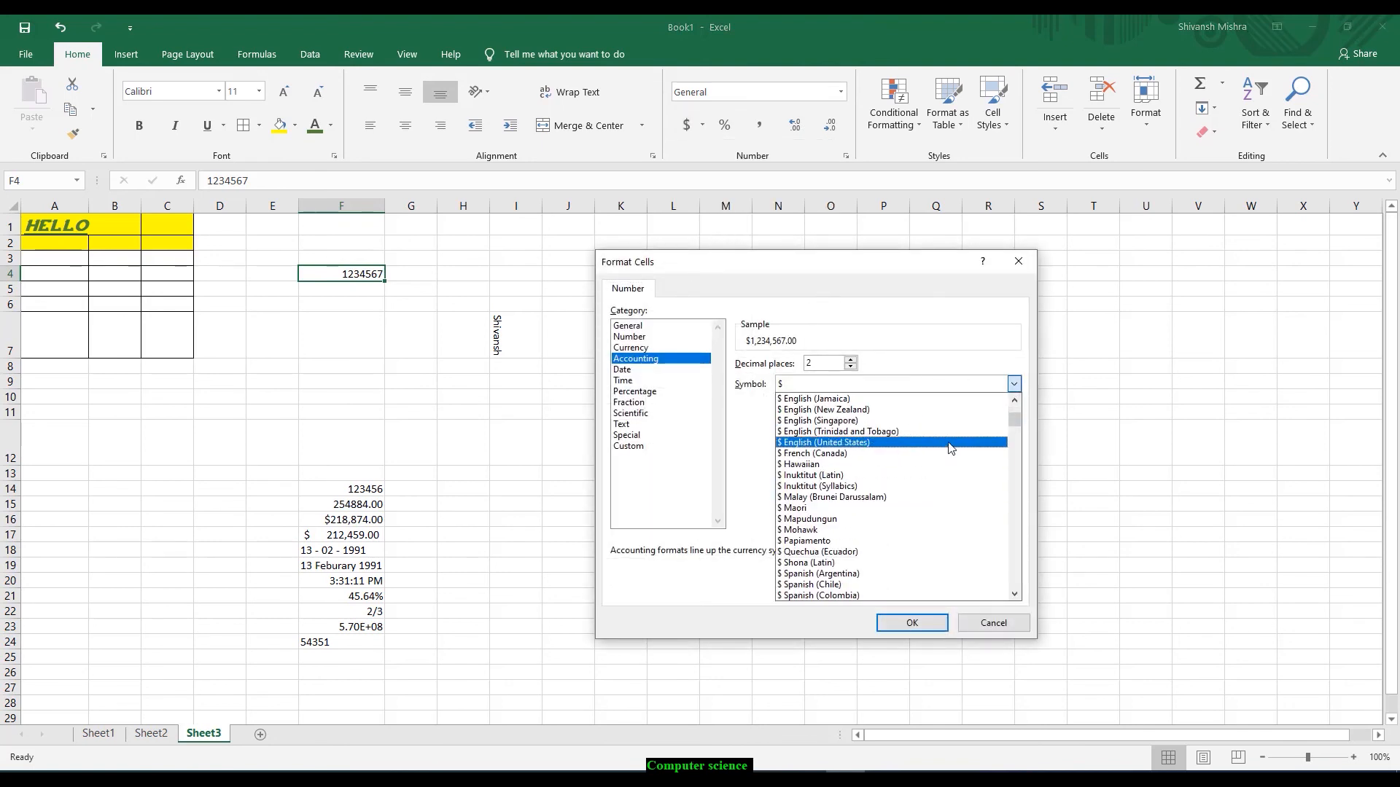
pyautogui.scroll(-9, 1028, 438)
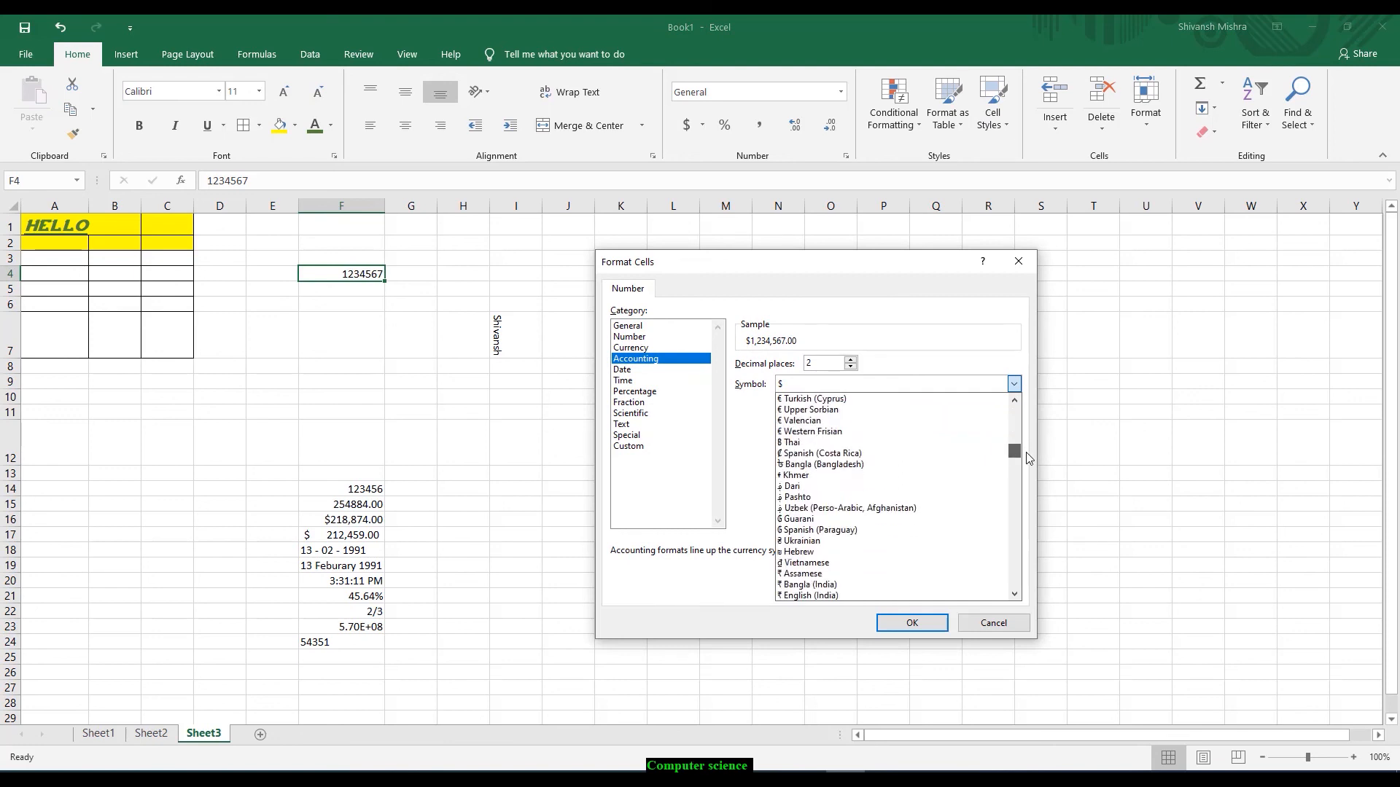
pyautogui.click(872, 410)
pyautogui.click(911, 624)
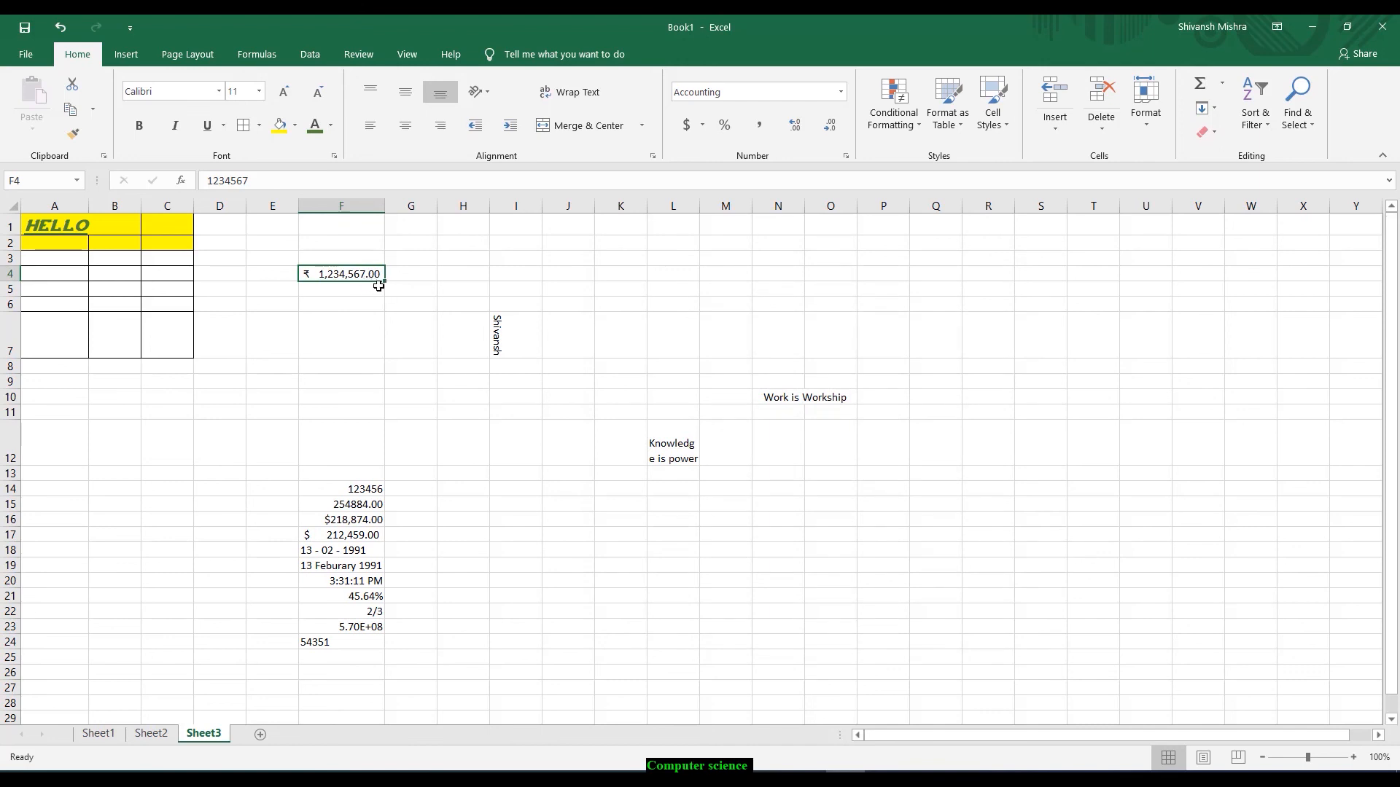
pyautogui.click(379, 287)
pyautogui.moveTo(344, 310); pyautogui.dragTo(343, 315)
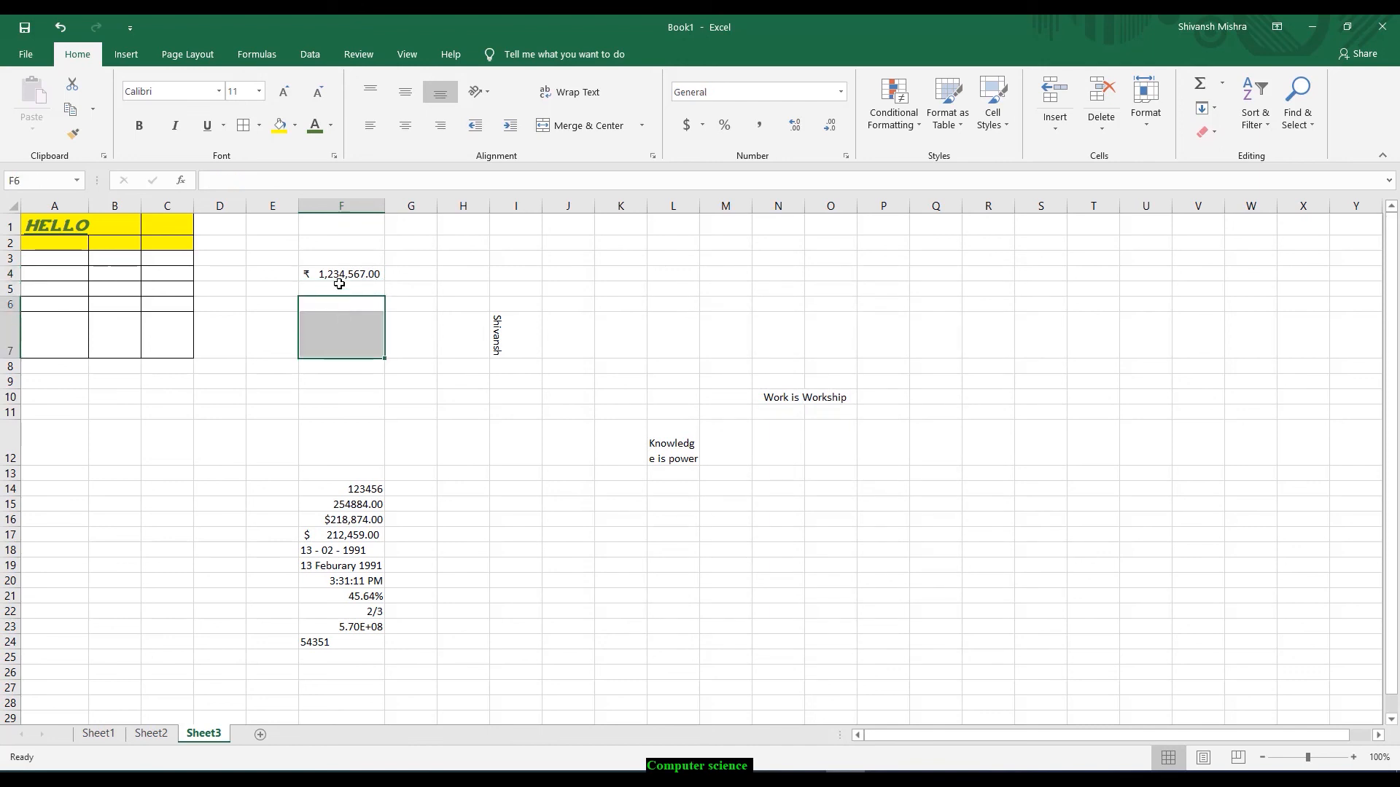
pyautogui.click(345, 274)
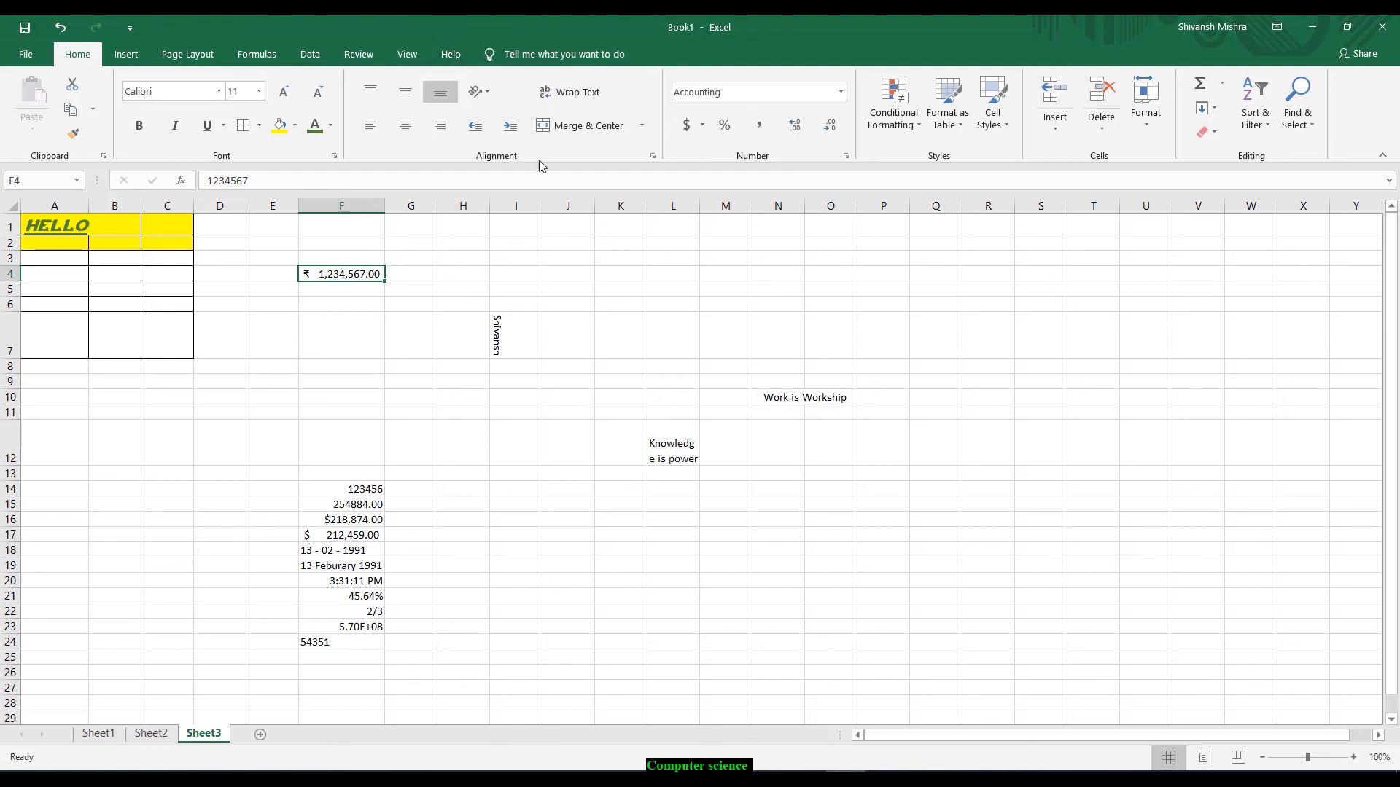
pyautogui.click(835, 288)
# Apply the Accent3 cell style to the bordered range A3:C7.
pyautogui.moveTo(56, 254); pyautogui.dragTo(199, 347)
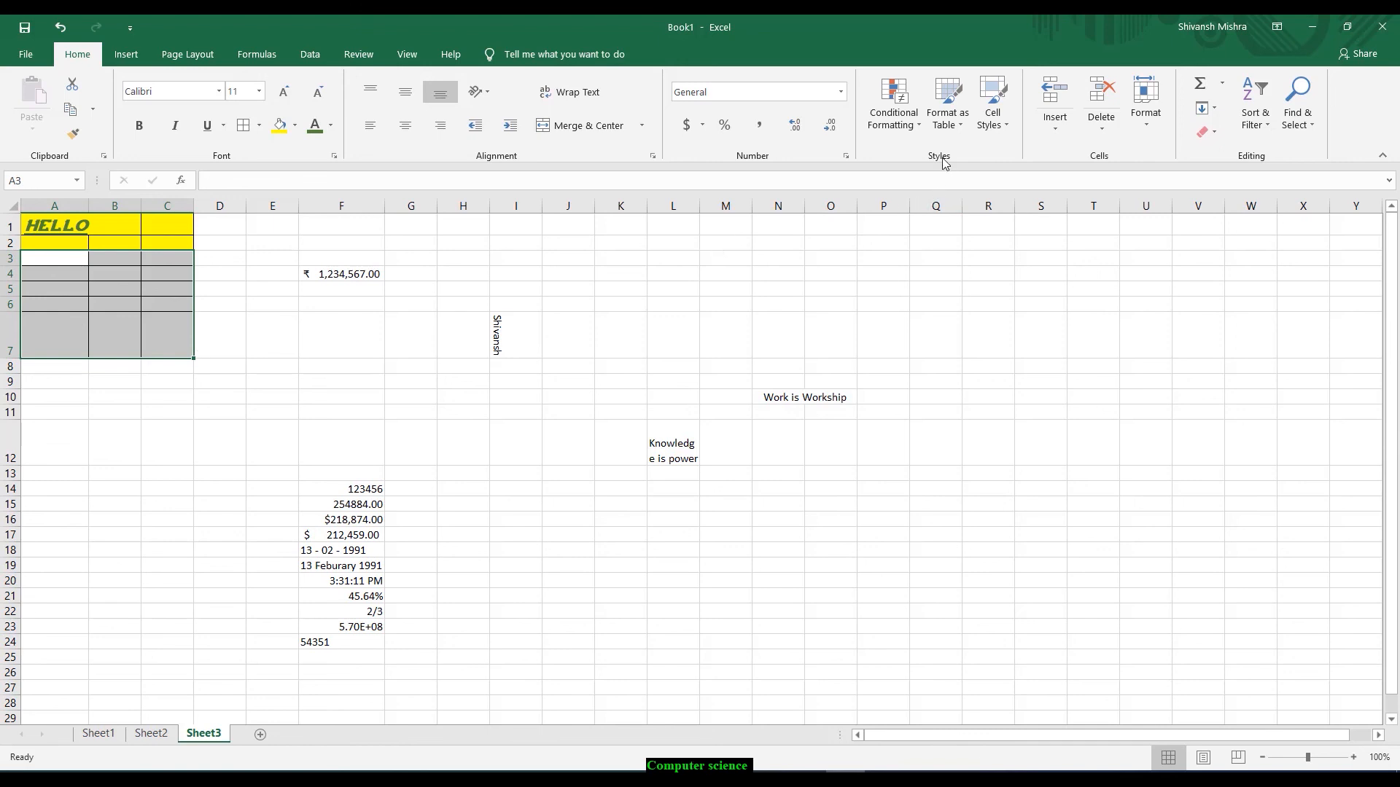
pyautogui.click(1007, 124)
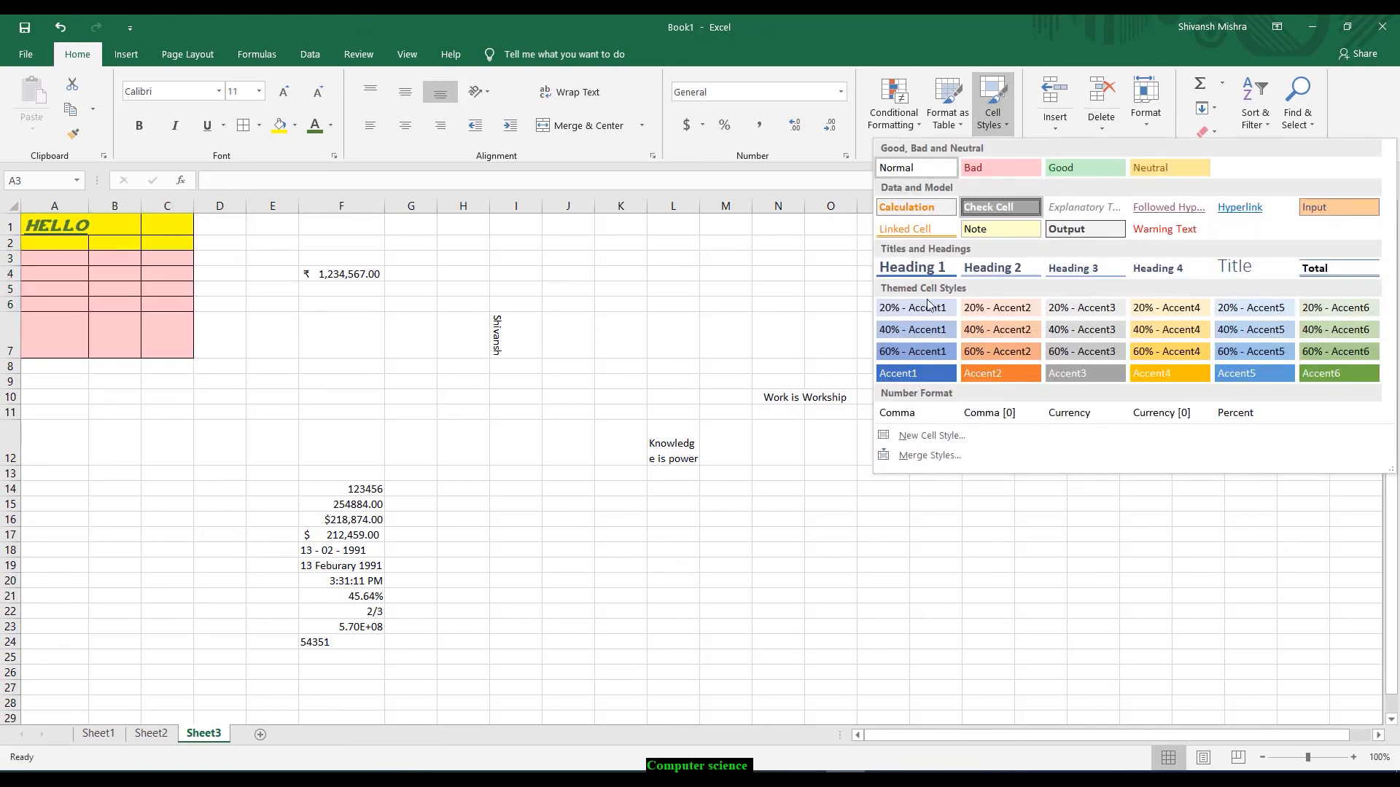
pyautogui.click(1066, 373)
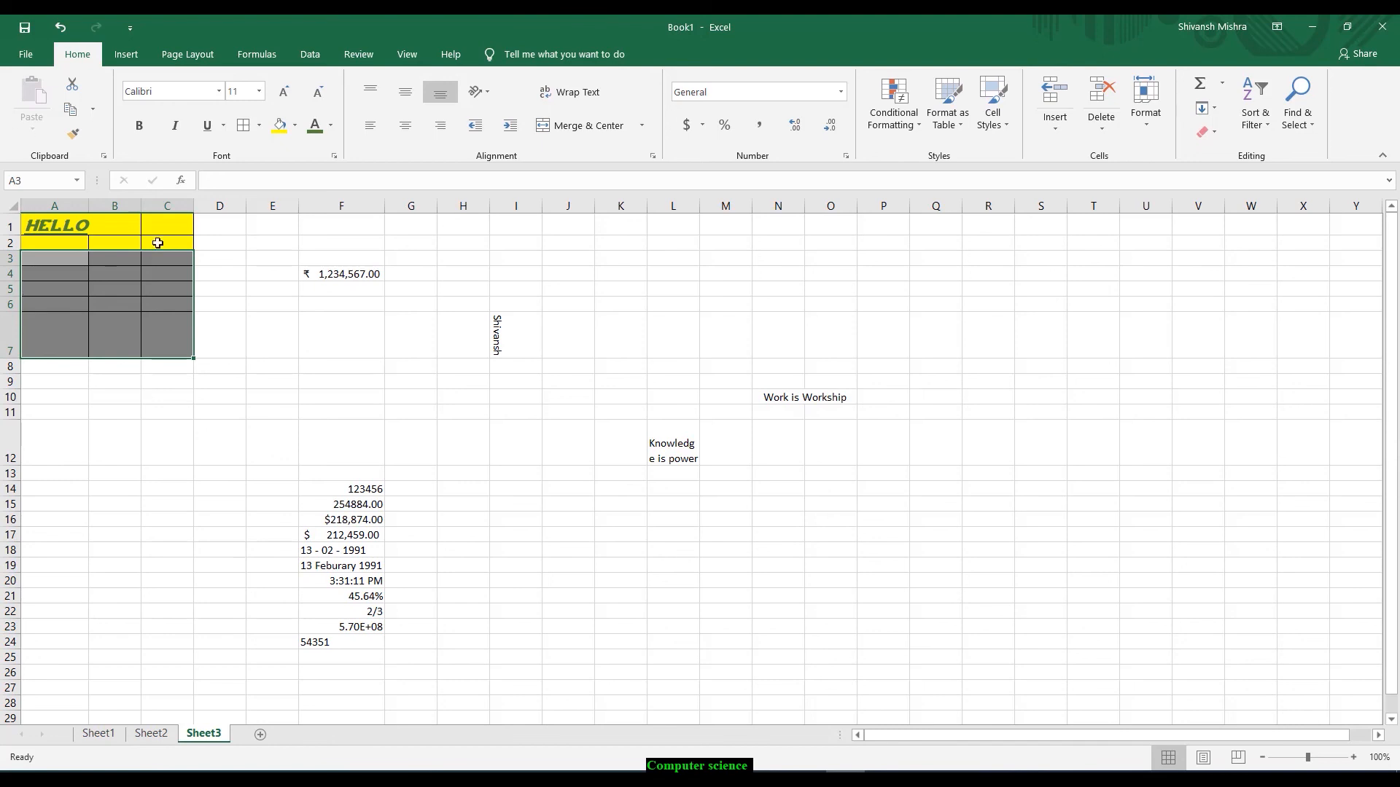
pyautogui.click(1008, 131)
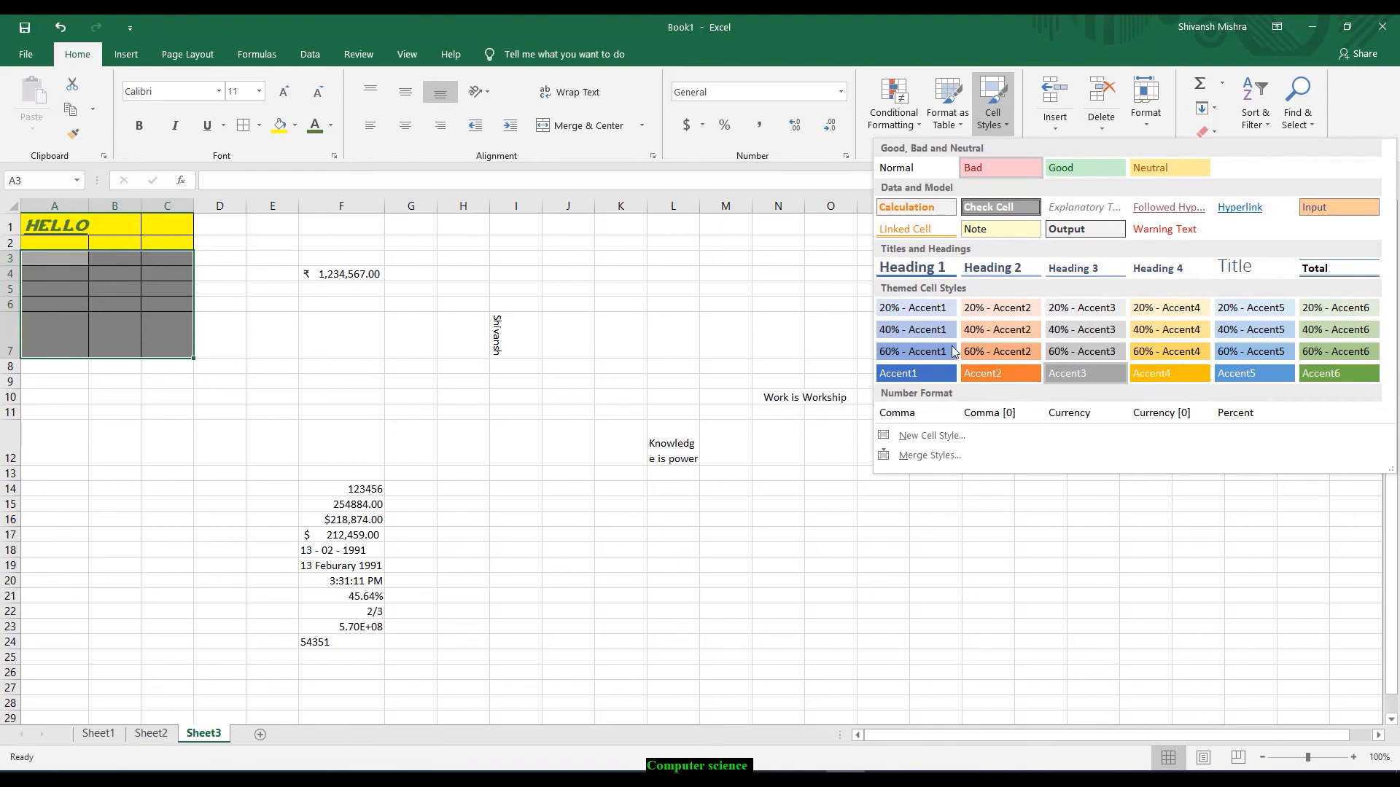
pyautogui.click(927, 437)
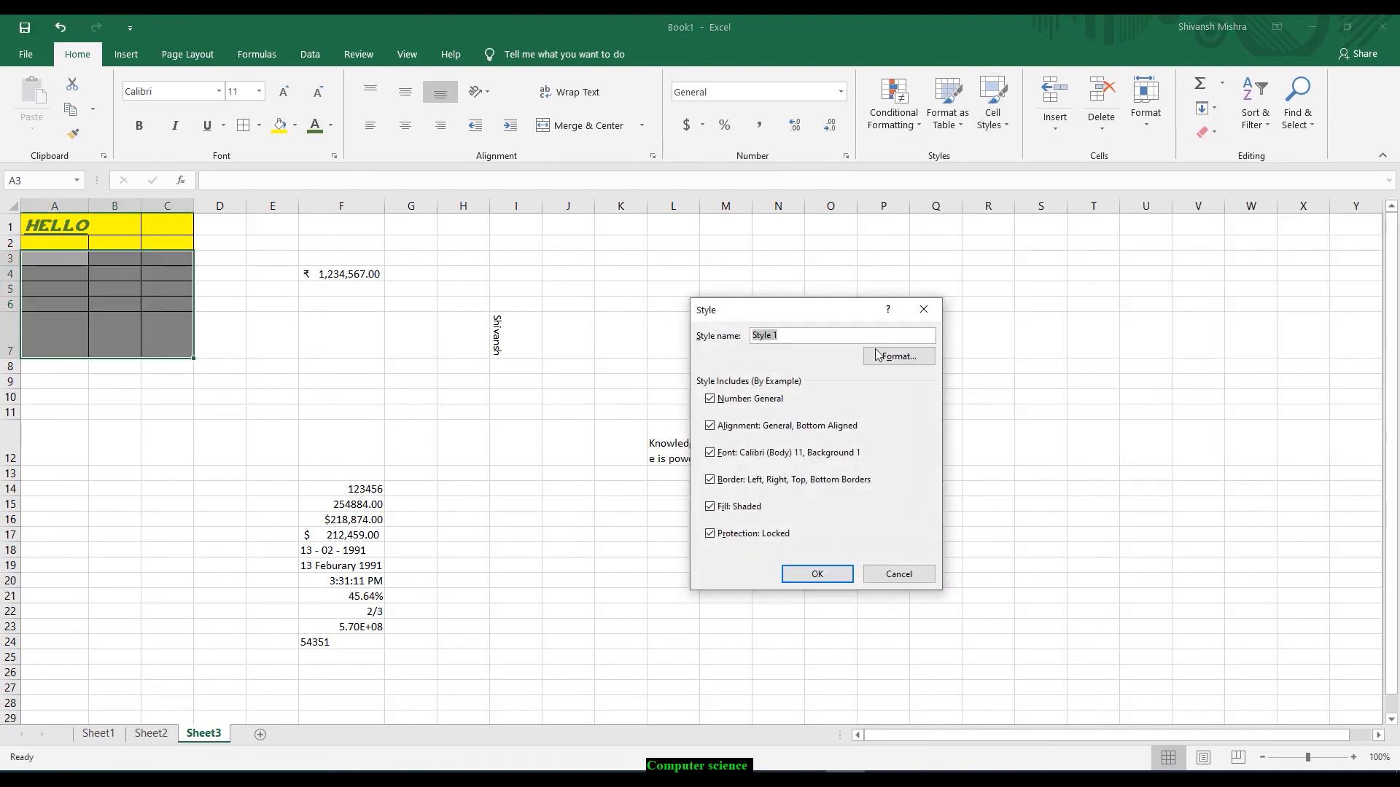
pyautogui.click(931, 317)
pyautogui.click(930, 313)
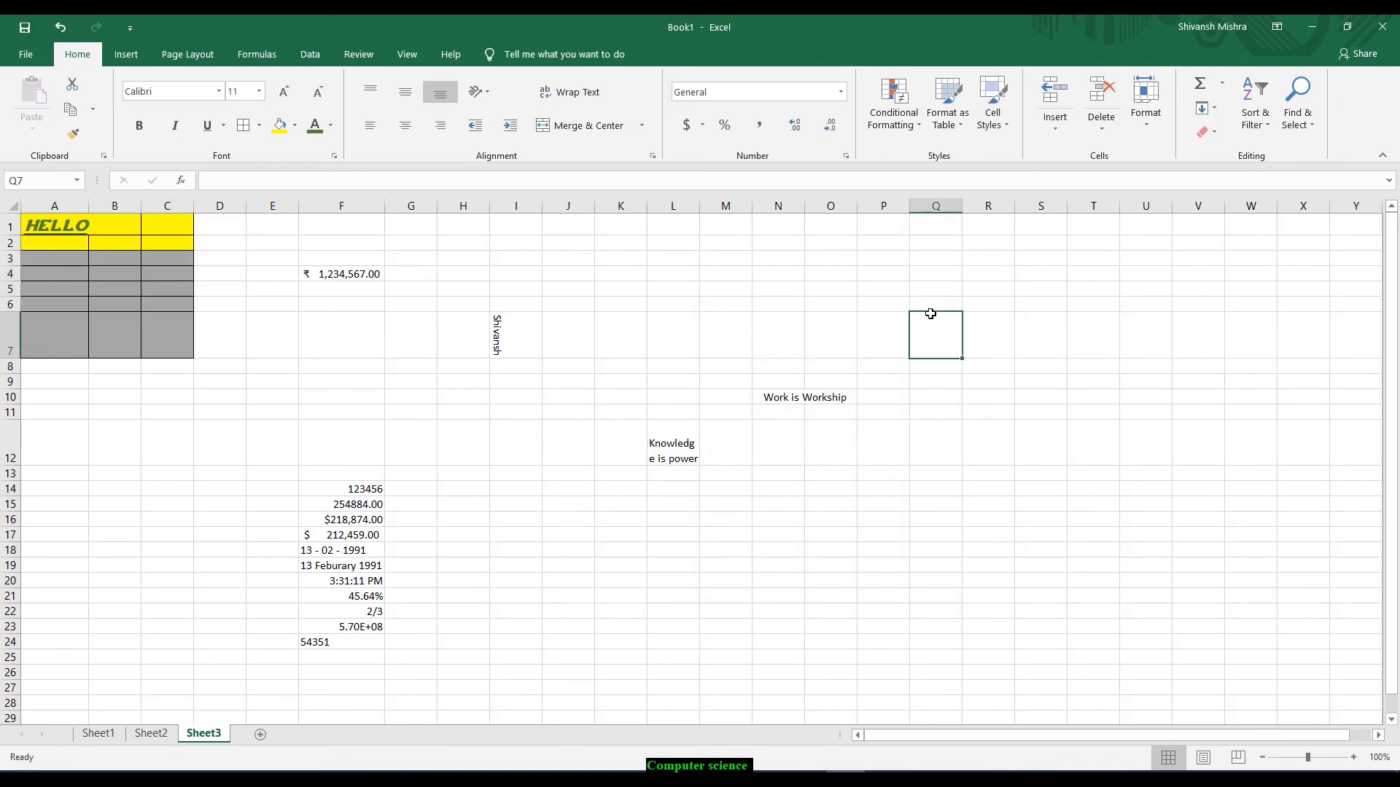
pyautogui.click(182, 277)
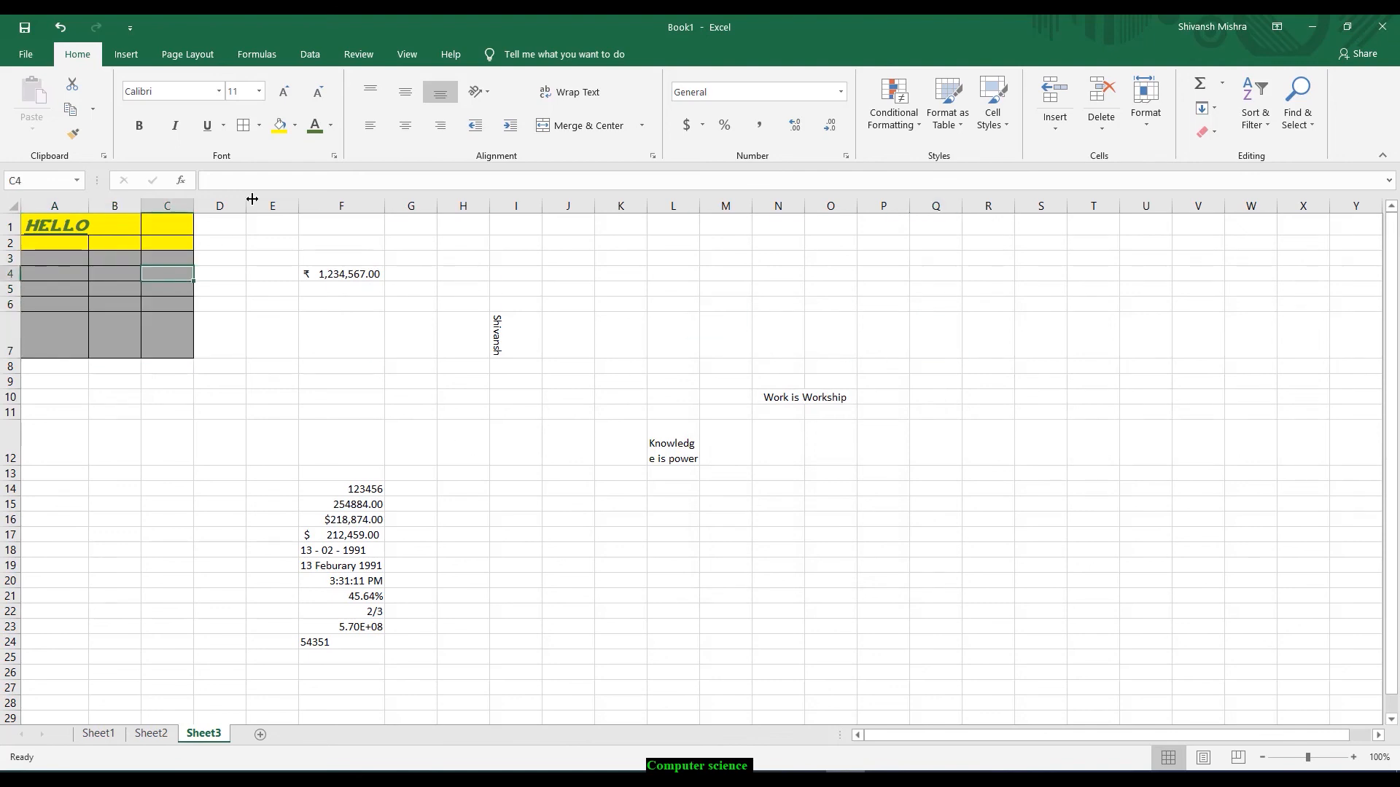